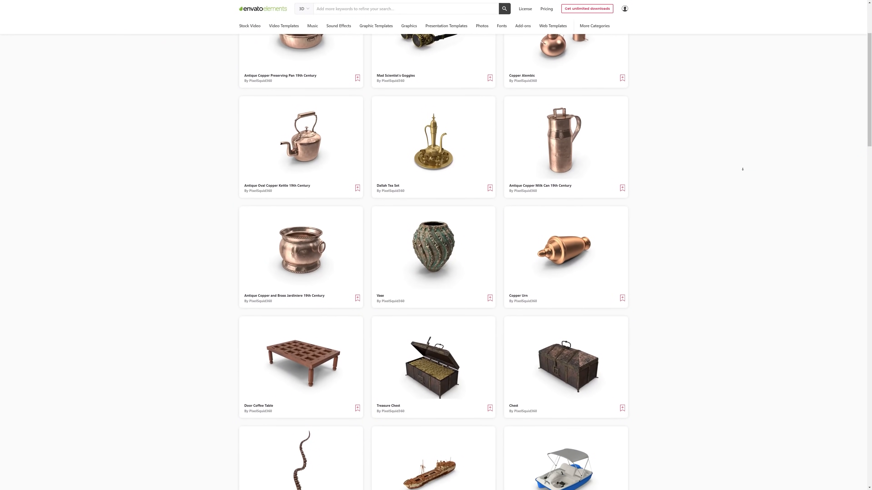
Browse the Envato Elements 3D library for copper antiques, skulls, knight armour and helmets suited to the character.
{"action": "scroll", "coordinate": [743, 168], "scroll_direction": "down", "scroll_amount": 2}
{"action": "scroll", "coordinate": [743, 169], "scroll_direction": "down", "scroll_amount": 3}
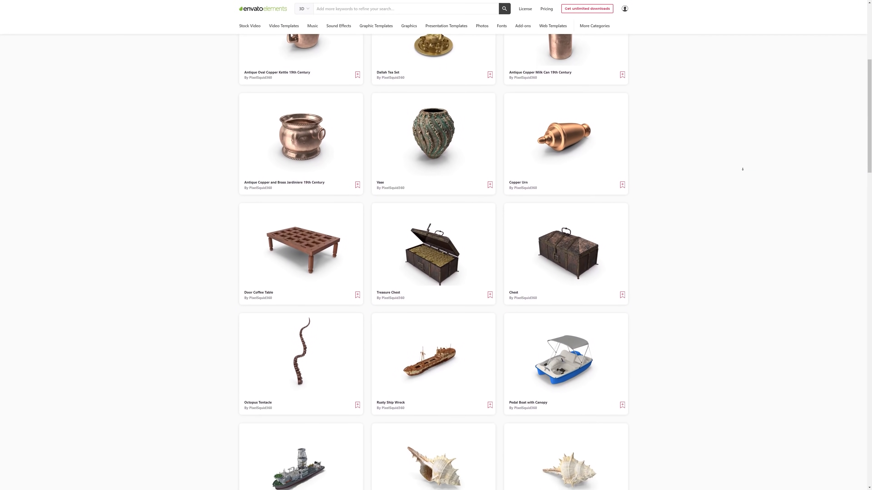
{"action": "scroll", "coordinate": [742, 169], "scroll_direction": "down", "scroll_amount": 1}
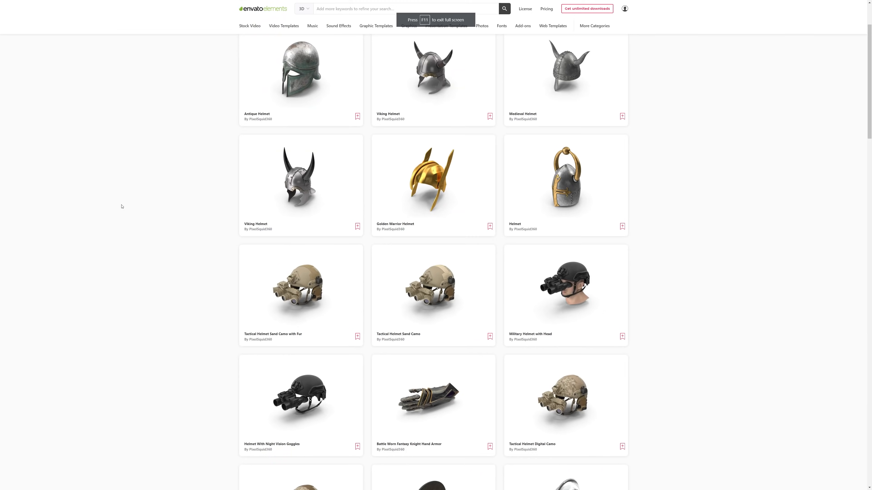
{"action": "scroll", "coordinate": [132, 196], "scroll_direction": "down", "scroll_amount": 3}
{"action": "scroll", "coordinate": [133, 198], "scroll_direction": "down", "scroll_amount": 6}
{"action": "scroll", "coordinate": [133, 197], "scroll_direction": "down", "scroll_amount": 5}
{"action": "scroll", "coordinate": [133, 197], "scroll_direction": "down", "scroll_amount": 7}
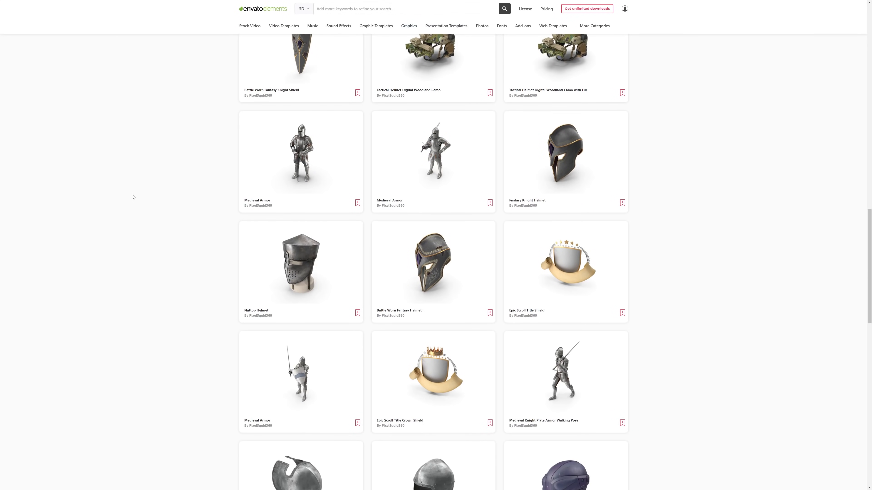
{"action": "scroll", "coordinate": [133, 197], "scroll_direction": "down", "scroll_amount": 3}
{"action": "scroll", "coordinate": [134, 197], "scroll_direction": "down", "scroll_amount": 6}
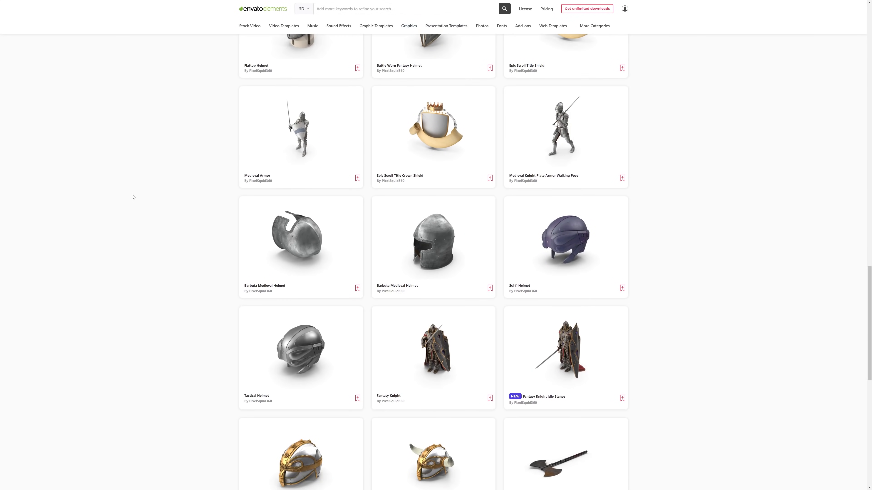
{"action": "scroll", "coordinate": [133, 197], "scroll_direction": "down", "scroll_amount": 6}
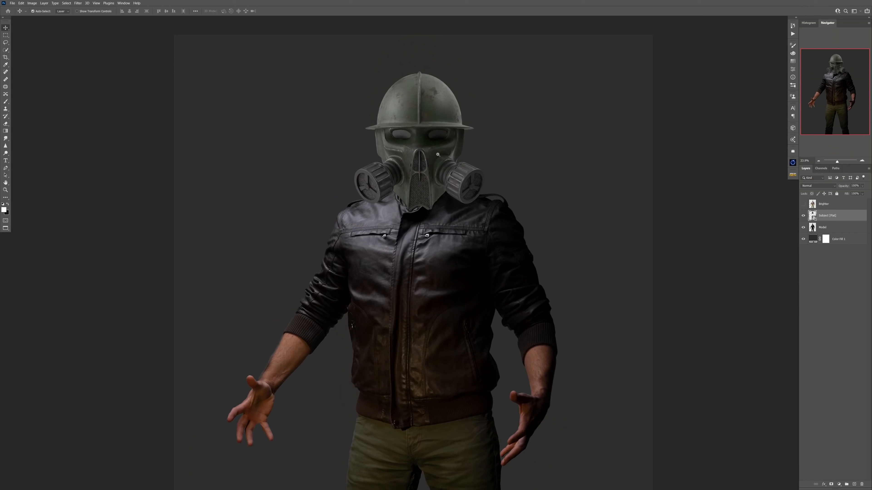
In Photoshop, scale the gas-mask helmet with Free Transform and place it over the model's head.
{"action": "right_click", "coordinate": [794, 219]}
{"action": "left_click", "coordinate": [817, 273]}
{"action": "key", "text": "ctrl+t"}
{"action": "scroll", "coordinate": [439, 100], "scroll_direction": "down", "scroll_amount": 3}
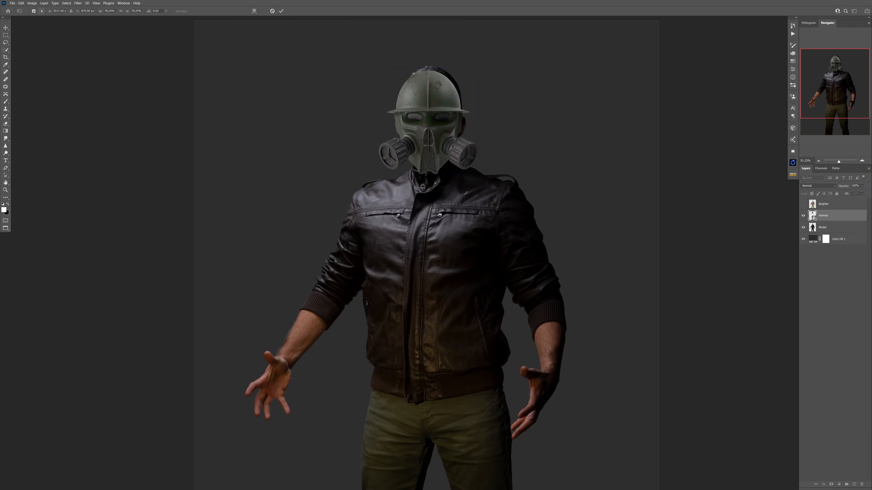
{"action": "left_click_drag", "start_coordinate": [440, 100], "coordinate": [440, 97]}
{"action": "key", "text": "Return"}
Mask out the parts of the model's own head that stick out around the helmet.
{"action": "scroll", "coordinate": [471, 176], "scroll_direction": "up", "scroll_amount": 3}
{"action": "left_click_drag", "start_coordinate": [444, 152], "coordinate": [447, 152]}
{"action": "scroll", "coordinate": [425, 135], "scroll_direction": "up", "scroll_amount": 2}
{"action": "key", "text": "bracketleft"}
{"action": "key", "text": "bracketleft"}
{"action": "key", "text": "bracketleft"}
{"action": "key", "text": "bracketleft"}
{"action": "key", "text": "bracketleft"}
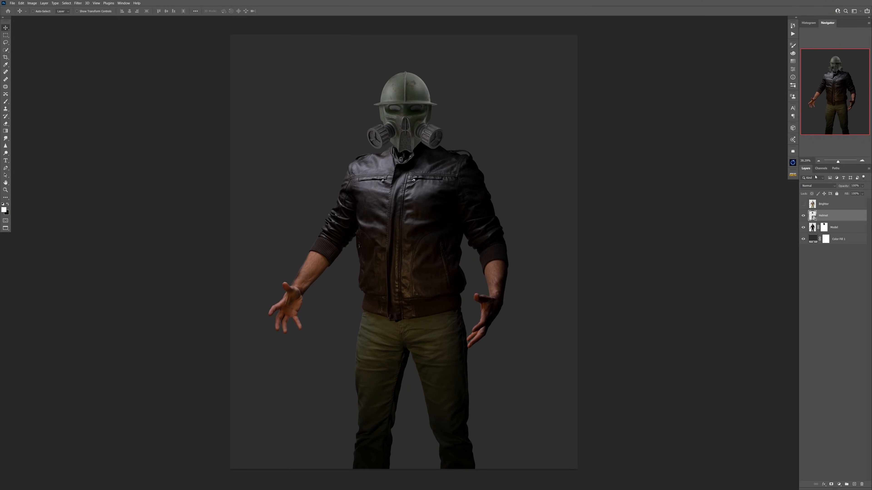
Tilt the helmet clockwise with Free Transform about a pivot at the jacket collar and adjust its position.
{"action": "scroll", "coordinate": [422, 86], "scroll_direction": "up", "scroll_amount": 5}
{"action": "key", "text": "ctrl+t"}
{"action": "left_click", "coordinate": [382, 227], "text": "alt"}
{"action": "left_click_drag", "start_coordinate": [517, 129], "coordinate": [527, 144]}
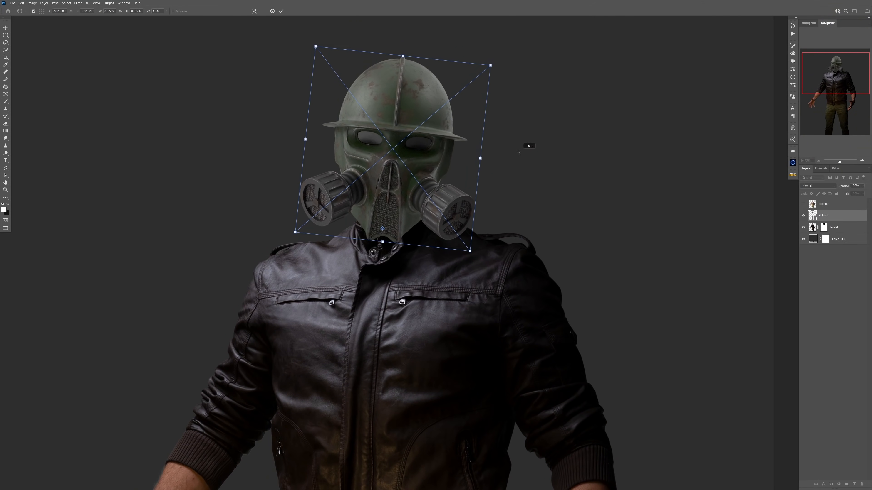
{"action": "scroll", "coordinate": [522, 130], "scroll_direction": "down", "scroll_amount": 4}
{"action": "scroll", "coordinate": [516, 101], "scroll_direction": "up", "scroll_amount": 4}
{"action": "left_click_drag", "start_coordinate": [436, 184], "coordinate": [437, 182]}
{"action": "scroll", "coordinate": [437, 182], "scroll_direction": "up", "scroll_amount": 2}
{"action": "key", "text": "Return"}
Fine-tune the helmet's rotation with Free Transform about a pivot near the chin of the gas mask.
{"action": "scroll", "coordinate": [406, 140], "scroll_direction": "down", "scroll_amount": 6}
{"action": "key", "text": "ctrl+t"}
{"action": "left_click", "coordinate": [405, 168], "text": "alt"}
{"action": "mouse_move", "coordinate": [476, 131]}
{"action": "left_mouse_down"}
{"action": "mouse_move", "coordinate": [476, 148]}
{"action": "mouse_move", "coordinate": [475, 131]}
{"action": "mouse_move", "coordinate": [468, 137]}
{"action": "left_mouse_up"}
{"action": "key", "text": "Return"}
{"action": "left_click_drag", "start_coordinate": [414, 135], "coordinate": [425, 136]}
Add an Exposure adjustment clipped to the helmet layer and lower the exposure to darken the helmet strongly.
{"action": "left_click", "coordinate": [839, 485]}
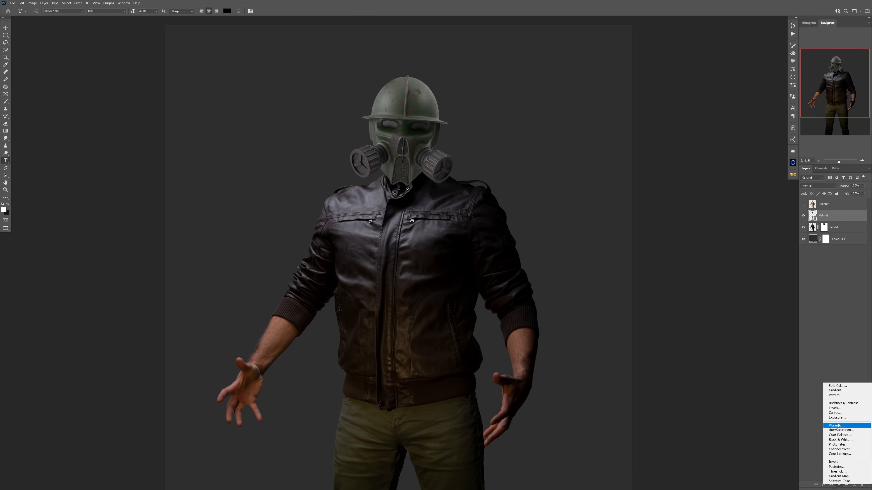
{"action": "left_click", "coordinate": [836, 417]}
{"action": "key", "text": "ctrl+alt+g"}
{"action": "left_click_drag", "start_coordinate": [740, 76], "coordinate": [715, 77]}
Paint black on the Exposure mask with the Brush to bring light back on the helmet's left dome, cheek and filter.
{"action": "left_click", "coordinate": [830, 215]}
{"action": "left_click_drag", "start_coordinate": [431, 124], "coordinate": [448, 130]}
{"action": "left_click_drag", "start_coordinate": [447, 144], "coordinate": [435, 174]}
{"action": "key", "text": "b"}
{"action": "right_click", "coordinate": [432, 180]}
{"action": "left_click", "coordinate": [445, 230]}
{"action": "mouse_move", "coordinate": [323, 79]}
{"action": "left_mouse_down"}
{"action": "mouse_move", "coordinate": [348, 41]}
{"action": "mouse_move", "coordinate": [292, 127]}
{"action": "left_mouse_up"}
{"action": "left_click_drag", "start_coordinate": [233, 216], "coordinate": [256, 261]}
{"action": "mouse_move", "coordinate": [316, 182]}
{"action": "left_mouse_down"}
{"action": "mouse_move", "coordinate": [369, 178]}
{"action": "mouse_move", "coordinate": [324, 223]}
{"action": "left_mouse_up"}
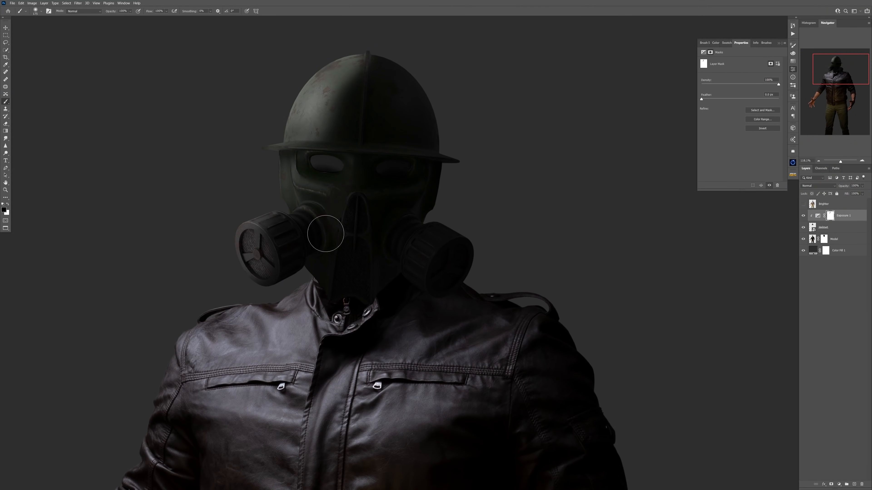
{"action": "left_click_drag", "start_coordinate": [275, 152], "coordinate": [291, 131]}
{"action": "left_click_drag", "start_coordinate": [273, 148], "coordinate": [292, 149]}
Paint white on the Exposure mask to restore the shadow beneath the brim and over the two eye lenses.
{"action": "key", "text": "x"}
{"action": "key", "text": "bracketleft"}
{"action": "key", "text": "bracketleft"}
{"action": "key", "text": "bracketleft"}
{"action": "key", "text": "bracketleft"}
{"action": "key", "text": "bracketleft"}
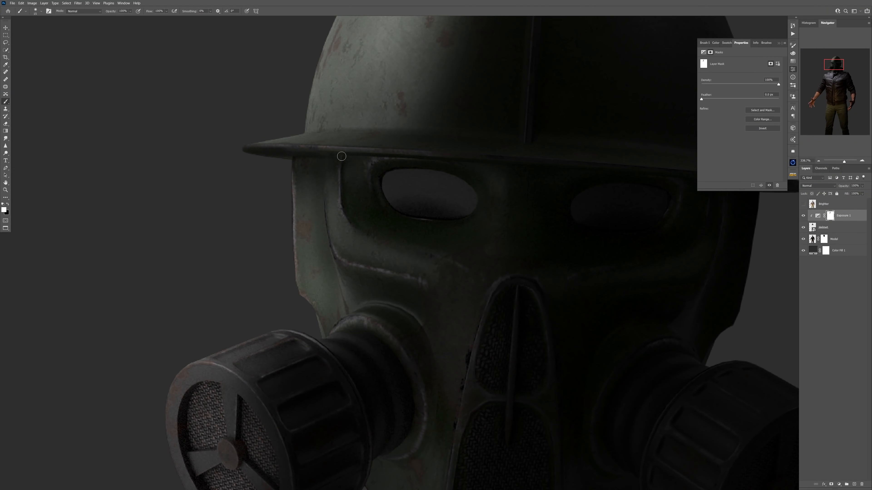
{"action": "left_click_drag", "start_coordinate": [437, 168], "coordinate": [494, 180]}
{"action": "key", "text": "bracketright"}
{"action": "key", "text": "bracketright"}
{"action": "left_click_drag", "start_coordinate": [725, 210], "coordinate": [549, 155]}
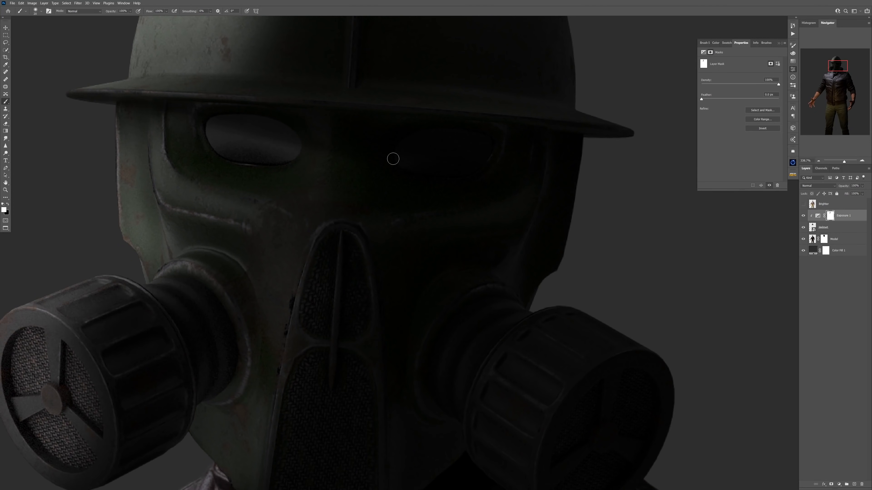
Lighten the gas mask's left edge and left filter canister by painting low-opacity black on the Exposure mask.
{"action": "key", "text": "x"}
{"action": "left_click_drag", "start_coordinate": [178, 115], "coordinate": [238, 153]}
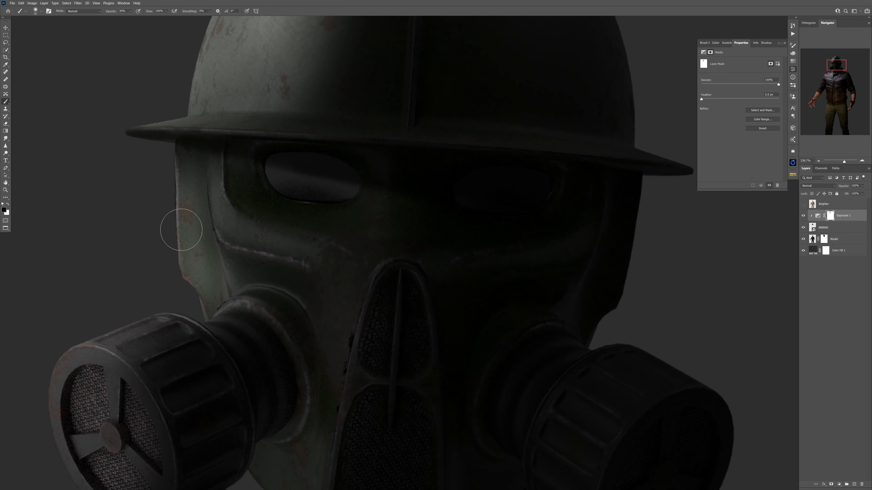
{"action": "key", "text": "bracketleft"}
{"action": "key", "text": "bracketleft"}
{"action": "key", "text": "bracketleft"}
{"action": "key", "text": "bracketleft"}
{"action": "key", "text": "bracketleft"}
{"action": "left_click_drag", "start_coordinate": [151, 390], "coordinate": [176, 275]}
{"action": "left_click_drag", "start_coordinate": [160, 308], "coordinate": [179, 364]}
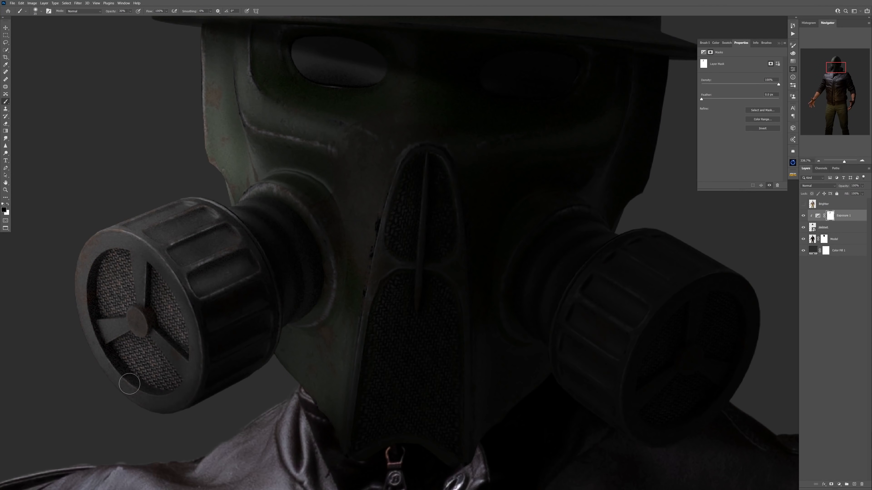
Bring out the mesh and raised edges of the central nose piece with low-opacity black strokes on the Exposure mask.
{"action": "left_click_drag", "start_coordinate": [357, 402], "coordinate": [348, 452]}
{"action": "left_click_drag", "start_coordinate": [361, 429], "coordinate": [355, 274]}
{"action": "key", "text": "bracketright"}
{"action": "key", "text": "bracketright"}
{"action": "left_click_drag", "start_coordinate": [429, 134], "coordinate": [429, 282]}
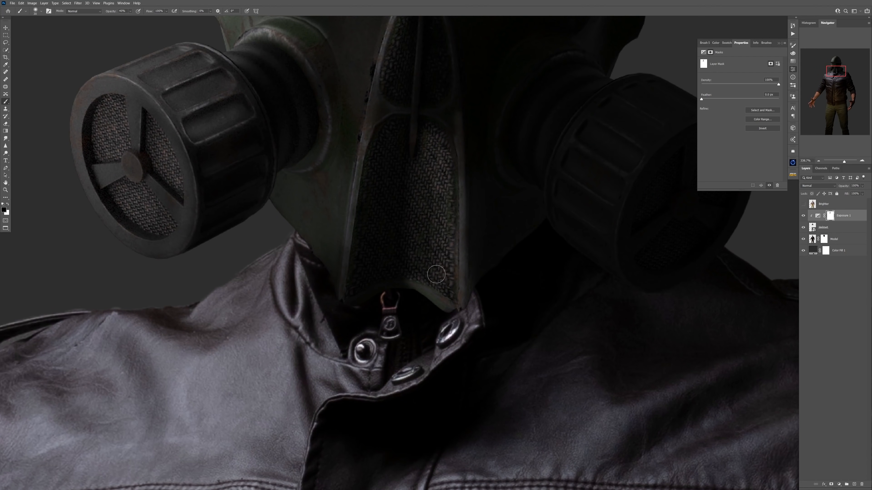
{"action": "left_click_drag", "start_coordinate": [438, 166], "coordinate": [442, 269]}
{"action": "left_click_drag", "start_coordinate": [411, 146], "coordinate": [392, 282]}
{"action": "key", "text": "bracketleft"}
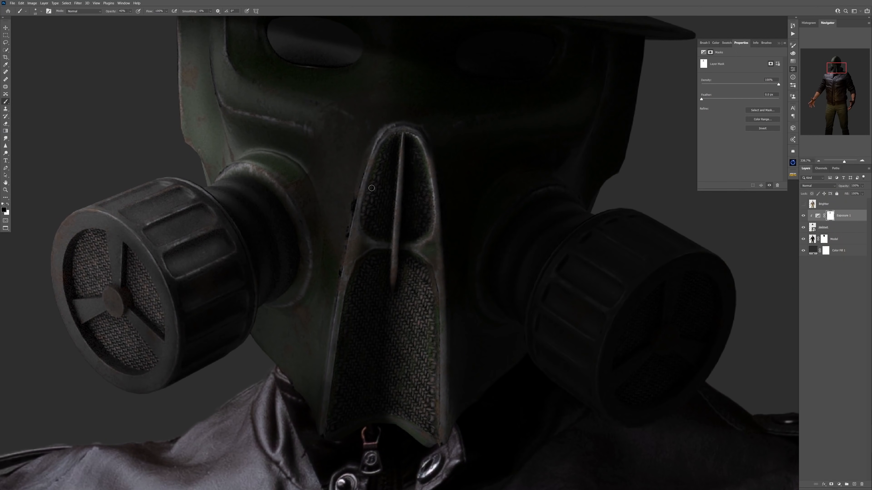
Slightly lighten the shadowed right filter canister using a larger low-opacity black brush on the Exposure mask.
{"action": "key", "text": "bracketright"}
{"action": "key", "text": "bracketright"}
{"action": "key", "text": "bracketright"}
{"action": "key", "text": "bracketright"}
{"action": "key", "text": "bracketright"}
{"action": "left_click_drag", "start_coordinate": [564, 234], "coordinate": [646, 362]}
{"action": "left_click_drag", "start_coordinate": [580, 299], "coordinate": [554, 350]}
{"action": "scroll", "coordinate": [384, 227], "scroll_direction": "down", "scroll_amount": 7}
Deepen the shadows on the right of the face and under the brim with white at 100% opacity.
{"action": "key", "text": "x"}
{"action": "key", "text": "0"}
{"action": "left_click_drag", "start_coordinate": [479, 287], "coordinate": [504, 247]}
{"action": "left_click_drag", "start_coordinate": [328, 132], "coordinate": [372, 139]}
Lighten the left of the helmet and the front of the face with a larger black brush on the Exposure mask.
{"action": "key", "text": "x"}
{"action": "key", "text": "bracketright"}
{"action": "key", "text": "bracketright"}
{"action": "key", "text": "bracketright"}
{"action": "mouse_move", "coordinate": [292, 148]}
{"action": "left_mouse_down"}
{"action": "mouse_move", "coordinate": [346, 171]}
{"action": "mouse_move", "coordinate": [361, 188]}
{"action": "left_mouse_up"}
{"action": "left_click_drag", "start_coordinate": [484, 178], "coordinate": [484, 312]}
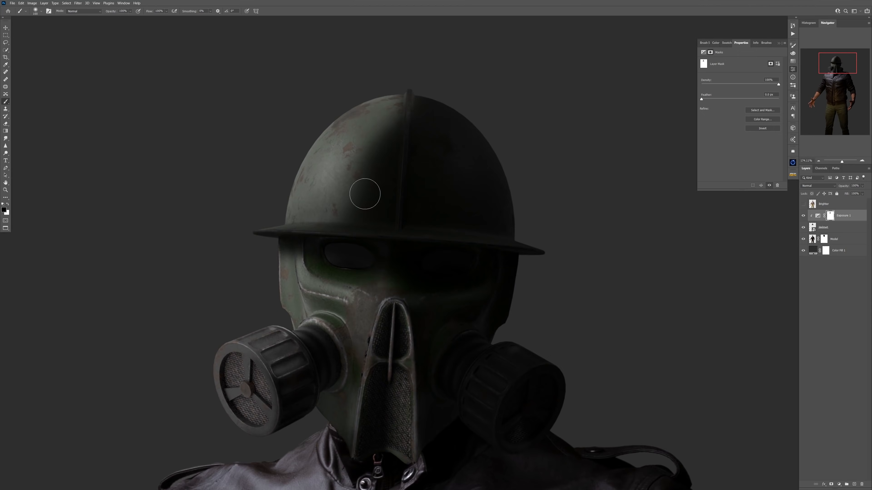
Light the dome's left half up to the central ridge, and paint shadow back on the half beyond it.
{"action": "key", "text": "bracketright"}
{"action": "key", "text": "bracketright"}
{"action": "key", "text": "bracketright"}
{"action": "left_click_drag", "start_coordinate": [406, 100], "coordinate": [374, 201]}
{"action": "key", "text": "x"}
{"action": "left_click_drag", "start_coordinate": [432, 130], "coordinate": [368, 202]}
{"action": "scroll", "coordinate": [362, 138], "scroll_direction": "down", "scroll_amount": 3}
Highlight the dome's central ridge on the Exposure mask with a black brush at 30% opacity.
{"action": "key", "text": "x"}
{"action": "key", "text": "3"}
{"action": "key", "text": "bracketleft"}
{"action": "key", "text": "bracketleft"}
{"action": "key", "text": "bracketleft"}
{"action": "key", "text": "bracketleft"}
{"action": "key", "text": "bracketleft"}
{"action": "mouse_move", "coordinate": [344, 115]}
{"action": "left_mouse_down"}
{"action": "mouse_move", "coordinate": [325, 173]}
{"action": "mouse_move", "coordinate": [344, 115]}
{"action": "left_mouse_up"}
{"action": "key", "text": "bracketright"}
{"action": "key", "text": "bracketright"}
{"action": "key", "text": "bracketright"}
{"action": "key", "text": "bracketright"}
{"action": "scroll", "coordinate": [359, 80], "scroll_direction": "up", "scroll_amount": 9}
{"action": "key", "text": "x"}
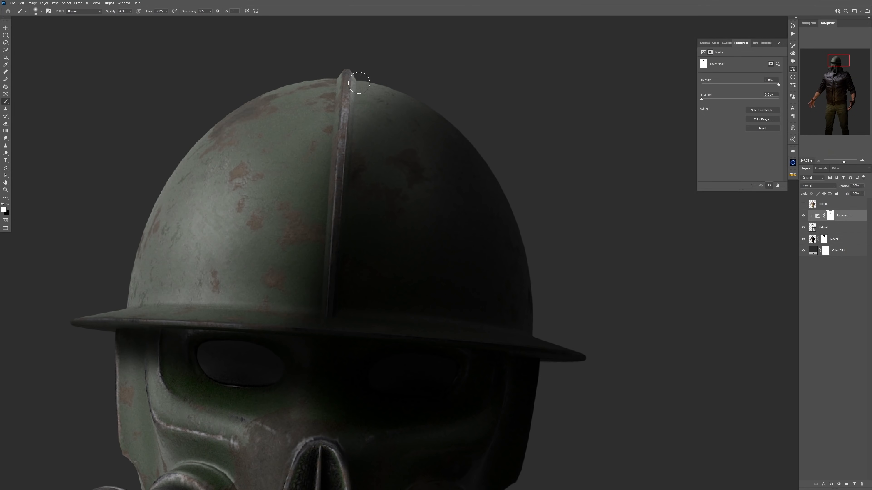
Softly lighten the dome's right half beside the ridge with a larger low-opacity black brush.
{"action": "key", "text": "x"}
{"action": "key", "text": "bracketright"}
{"action": "key", "text": "bracketright"}
{"action": "key", "text": "bracketright"}
{"action": "scroll", "coordinate": [385, 243], "scroll_direction": "down", "scroll_amount": 10}
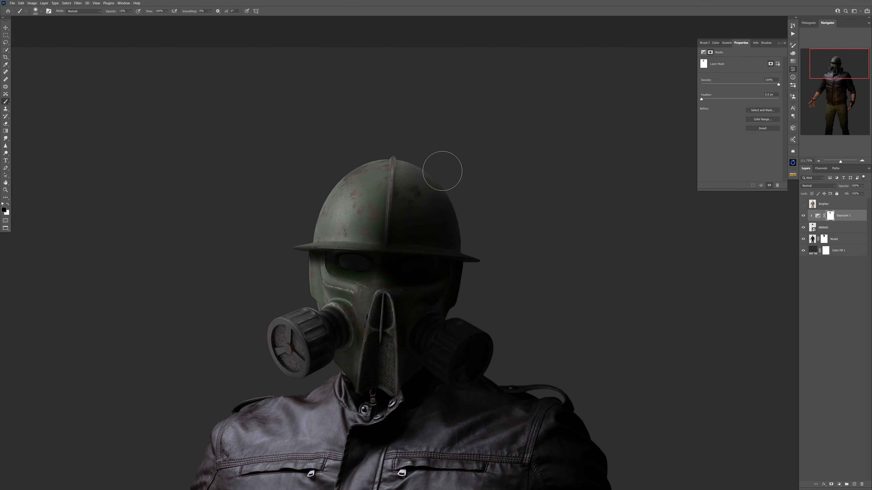
{"action": "scroll", "coordinate": [385, 204], "scroll_direction": "down", "scroll_amount": 10}
{"action": "scroll", "coordinate": [405, 165], "scroll_direction": "up", "scroll_amount": 5}
Add a Curves adjustment in Luminosity mode clipped to the helmet, below the Exposure layer, and invert its mask to black.
{"action": "left_click", "coordinate": [839, 484]}
{"action": "key", "text": "ctrl+i"}
{"action": "key", "text": "1"}
Paint white on the Curves mask with a small brush to brighten the worn edges of the gas mask's left cheek.
{"action": "scroll", "coordinate": [395, 155], "scroll_direction": "up", "scroll_amount": 7}
{"action": "left_click_drag", "start_coordinate": [373, 161], "coordinate": [371, 161]}
{"action": "scroll", "coordinate": [323, 302], "scroll_direction": "up", "scroll_amount": 5}
{"action": "key", "text": "bracketleft"}
{"action": "key", "text": "bracketleft"}
{"action": "key", "text": "bracketleft"}
{"action": "key", "text": "bracketleft"}
{"action": "key", "text": "bracketleft"}
{"action": "key", "text": "bracketleft"}
{"action": "key", "text": "bracketleft"}
{"action": "key", "text": "bracketleft"}
{"action": "key", "text": "bracketleft"}
{"action": "key", "text": "bracketleft"}
{"action": "key", "text": "bracketleft"}
{"action": "key", "text": "bracketleft"}
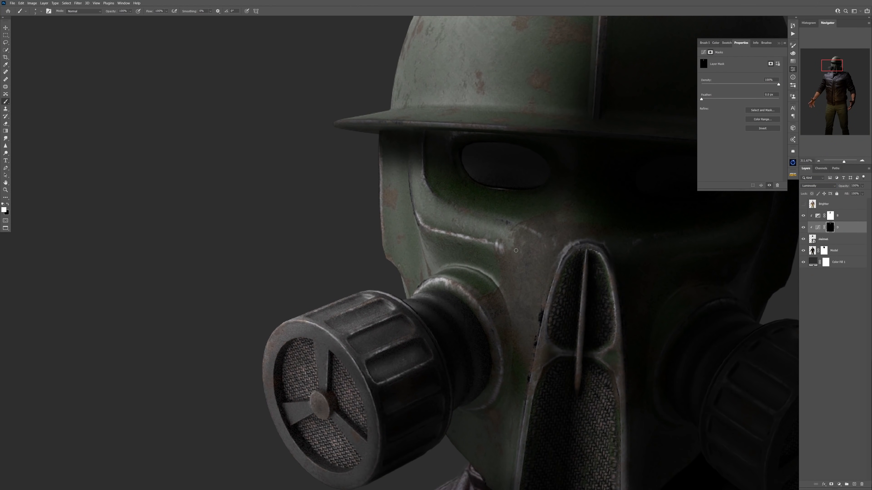
{"action": "left_click_drag", "start_coordinate": [512, 292], "coordinate": [456, 161]}
{"action": "scroll", "coordinate": [304, 323], "scroll_direction": "down", "scroll_amount": 3}
Brighten the left side of the helmet's dome on the Curves mask with a larger white brush.
{"action": "key", "text": "bracketright"}
{"action": "key", "text": "bracketright"}
{"action": "key", "text": "bracketright"}
{"action": "key", "text": "bracketright"}
{"action": "key", "text": "bracketright"}
{"action": "key", "text": "bracketright"}
{"action": "key", "text": "bracketright"}
{"action": "key", "text": "bracketright"}
{"action": "key", "text": "bracketright"}
{"action": "left_click_drag", "start_coordinate": [306, 124], "coordinate": [356, 120]}
Tone down the brightening just above the helmet's left brim by painting black on the Curves mask.
{"action": "scroll", "coordinate": [298, 58], "scroll_direction": "up", "scroll_amount": 4}
{"action": "key", "text": "x"}
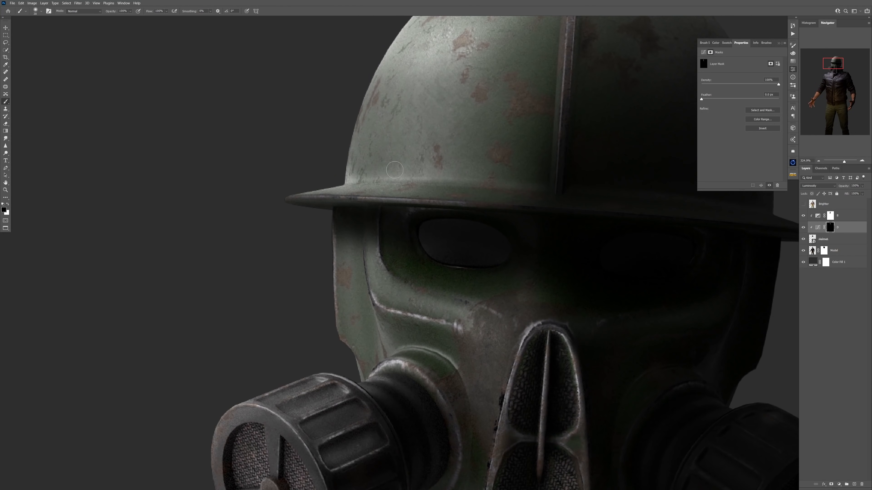
{"action": "left_click_drag", "start_coordinate": [343, 170], "coordinate": [410, 170]}
{"action": "scroll", "coordinate": [376, 102], "scroll_direction": "down", "scroll_amount": 12}
{"action": "scroll", "coordinate": [415, 137], "scroll_direction": "up", "scroll_amount": 14}
Reveal the rim, mesh and hub of the right filter canister with a small low-opacity black brush on the Exposure mask.
{"action": "left_click", "coordinate": [830, 216]}
{"action": "key", "text": "bracketleft"}
{"action": "key", "text": "bracketleft"}
{"action": "key", "text": "bracketleft"}
{"action": "key", "text": "bracketleft"}
{"action": "key", "text": "bracketleft"}
{"action": "key", "text": "bracketleft"}
{"action": "key", "text": "bracketleft"}
{"action": "key", "text": "bracketleft"}
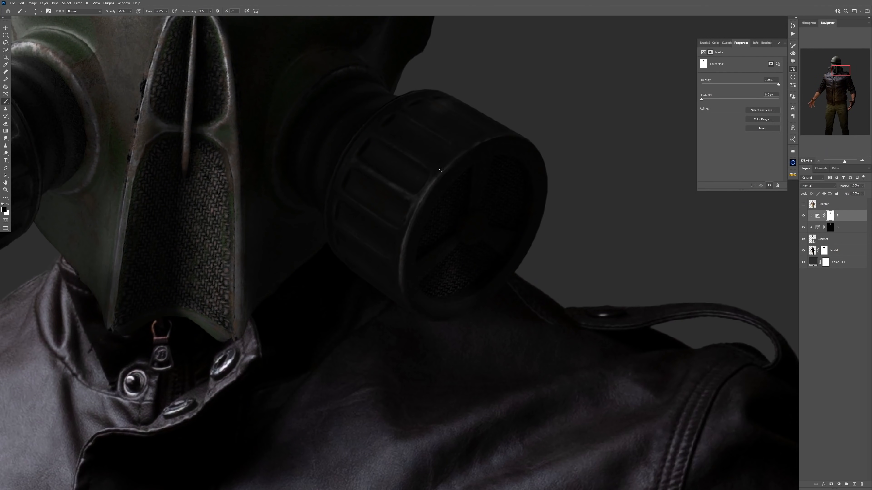
{"action": "scroll", "coordinate": [394, 221], "scroll_direction": "down", "scroll_amount": 4}
{"action": "scroll", "coordinate": [533, 185], "scroll_direction": "up", "scroll_amount": 6}
{"action": "left_click_drag", "start_coordinate": [510, 175], "coordinate": [518, 200]}
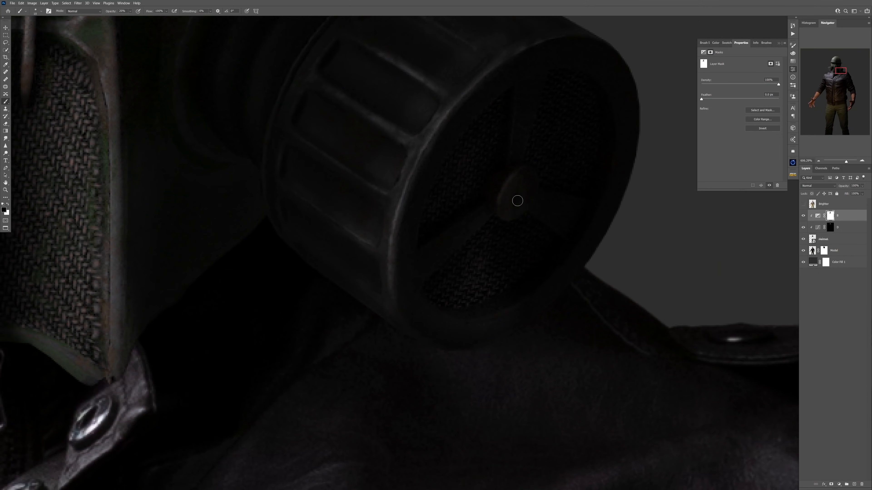
Touch up the shading around the gas mask's lower cheek on the adjustment masks with a larger white brush.
{"action": "scroll", "coordinate": [518, 201], "scroll_direction": "down", "scroll_amount": 10}
{"action": "scroll", "coordinate": [346, 188], "scroll_direction": "up", "scroll_amount": 6}
{"action": "left_click", "coordinate": [830, 228]}
{"action": "key", "text": "x"}
{"action": "key", "text": "bracketright"}
{"action": "key", "text": "bracketright"}
{"action": "key", "text": "bracketright"}
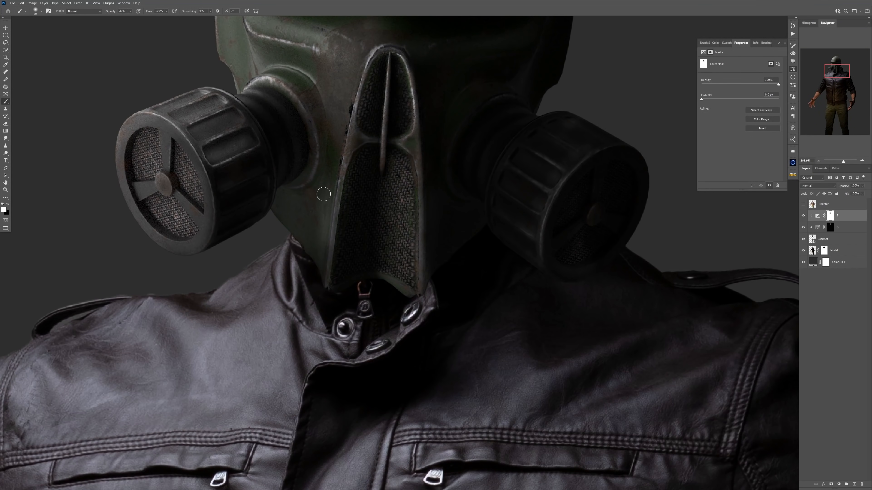
Add a Curves adjustment clipped to the Model layer and refine the body's shading with larger and smaller brushes.
{"action": "scroll", "coordinate": [390, 183], "scroll_direction": "down", "scroll_amount": 10}
{"action": "scroll", "coordinate": [480, 184], "scroll_direction": "up", "scroll_amount": 1}
{"action": "left_click", "coordinate": [834, 251]}
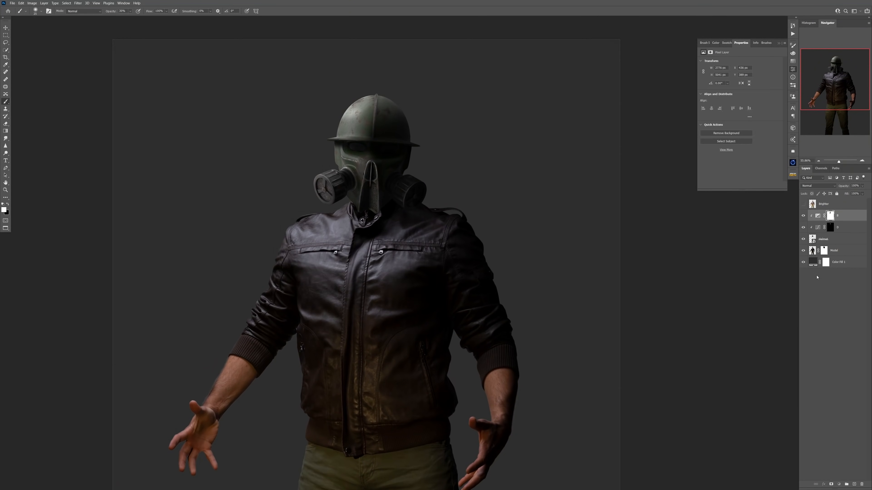
{"action": "key", "text": "F3"}
{"action": "scroll", "coordinate": [412, 250], "scroll_direction": "up", "scroll_amount": 4}
{"action": "key", "text": "bracketright"}
{"action": "key", "text": "bracketright"}
{"action": "key", "text": "bracketright"}
{"action": "key", "text": "bracketright"}
{"action": "key", "text": "bracketright"}
{"action": "key", "text": "bracketright"}
{"action": "scroll", "coordinate": [426, 159], "scroll_direction": "up", "scroll_amount": 4}
{"action": "key", "text": "bracketleft"}
{"action": "key", "text": "bracketleft"}
{"action": "key", "text": "bracketleft"}
{"action": "scroll", "coordinate": [426, 159], "scroll_direction": "down", "scroll_amount": 12}
Group the helmet layer with its adjustments and name the group Helmet.
{"action": "left_click", "coordinate": [824, 239], "text": "shift"}
{"action": "key", "text": "ctrl+g"}
{"action": "double_click", "coordinate": [825, 213]}
{"action": "type", "text": "Helmeth"}
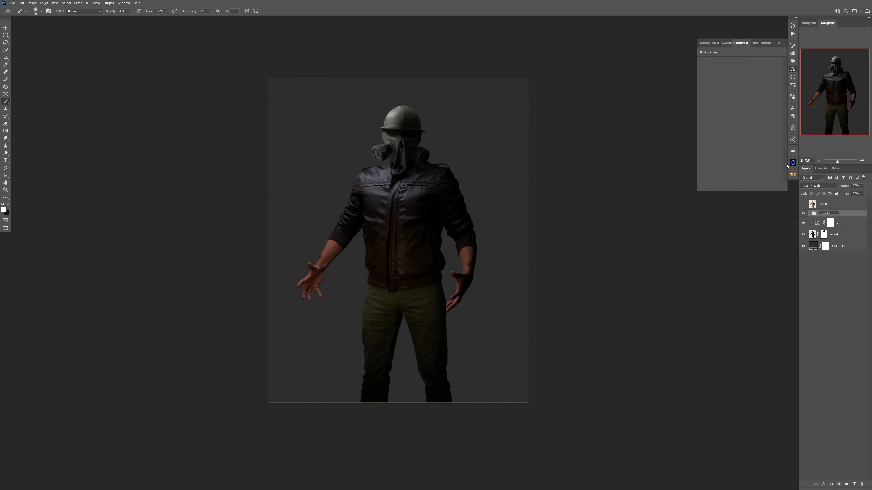
{"action": "scroll", "coordinate": [406, 186], "scroll_direction": "up", "scroll_amount": 7}
{"action": "scroll", "coordinate": [388, 171], "scroll_direction": "down", "scroll_amount": 6}
{"action": "scroll", "coordinate": [383, 93], "scroll_direction": "up", "scroll_amount": 8}
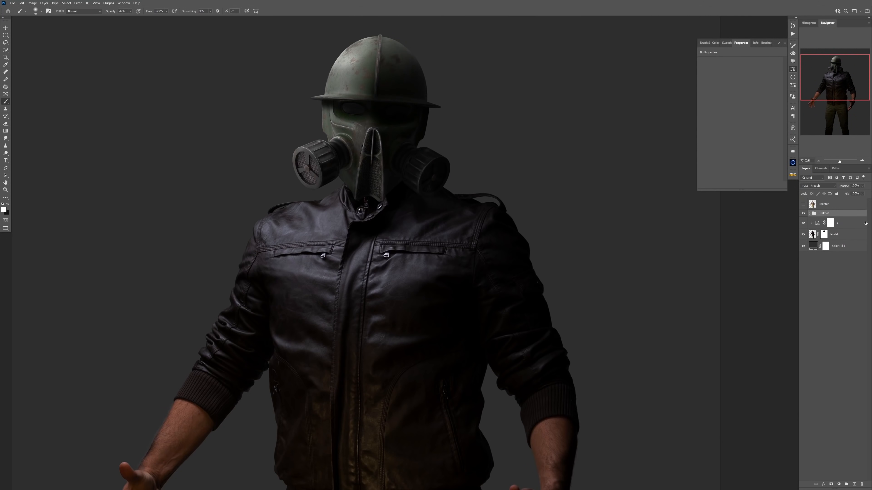
Raise the upper point of the helmet's Curves adjustment slightly and target its layer mask.
{"action": "left_click", "coordinate": [822, 235]}
{"action": "left_click_drag", "start_coordinate": [744, 91], "coordinate": [743, 86]}
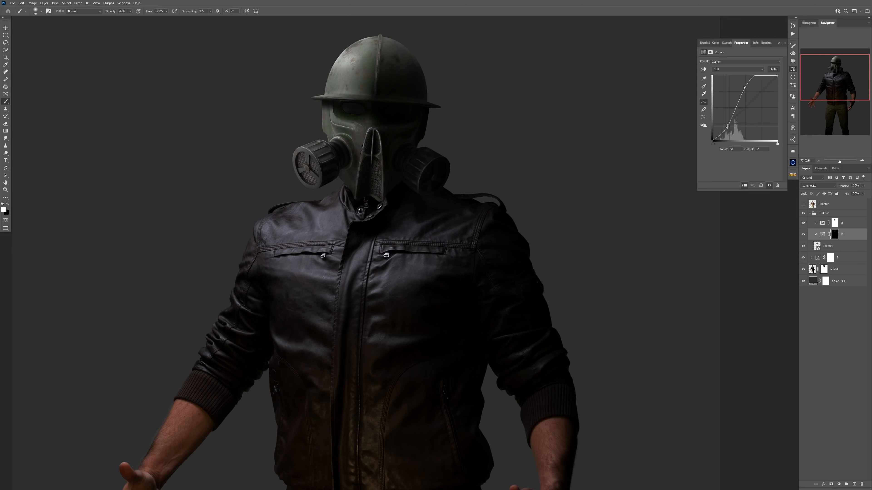
{"action": "left_click", "coordinate": [835, 235]}
{"action": "scroll", "coordinate": [318, 144], "scroll_direction": "up", "scroll_amount": 6}
{"action": "scroll", "coordinate": [304, 143], "scroll_direction": "down", "scroll_amount": 10}
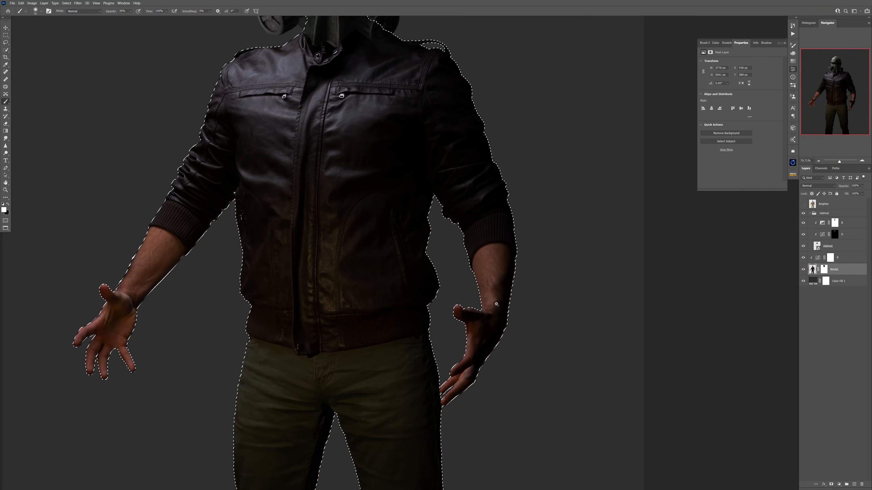
Outline the gas mask's central snout with the Lasso to confine the Curves mask work.
{"action": "key", "text": "l"}
{"action": "mouse_move", "coordinate": [469, 256]}
{"action": "left_mouse_down", "text": "alt"}
{"action": "mouse_move", "coordinate": [172, 185]}
{"action": "mouse_move", "coordinate": [449, 275]}
{"action": "left_mouse_up", "text": "alt"}
{"action": "left_click_drag", "start_coordinate": [448, 276], "coordinate": [470, 112]}
{"action": "left_click_drag", "start_coordinate": [469, 111], "coordinate": [464, 120], "text": "alt"}
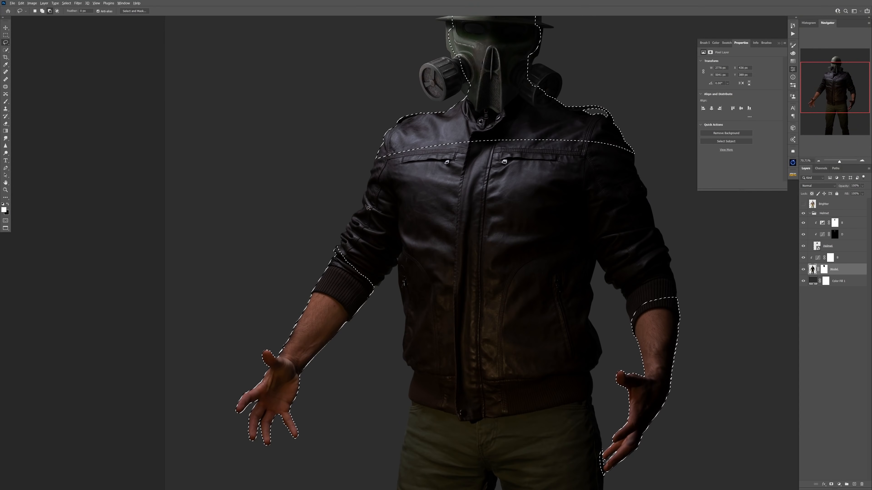
{"action": "scroll", "coordinate": [344, 240], "scroll_direction": "down", "scroll_amount": 5}
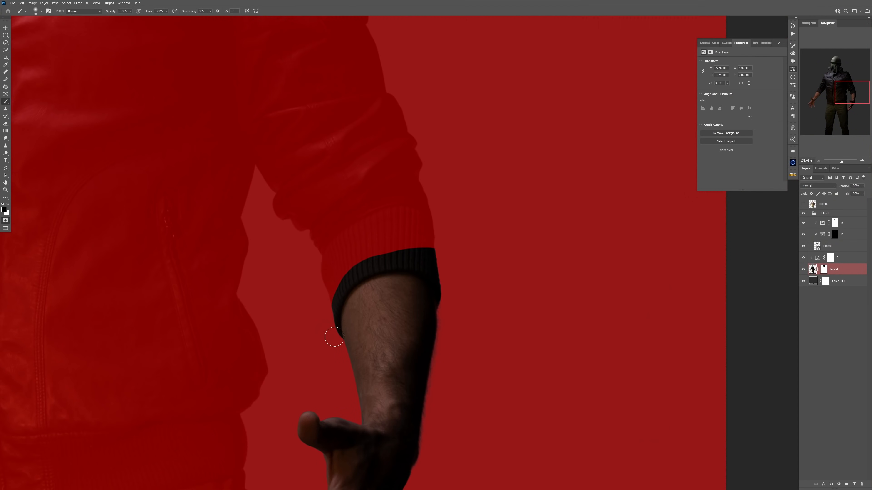
Isolate both forearms and hands in Quick Mask, painting over the dark gap between the fingertips and the trouser leg.
{"action": "mouse_move", "coordinate": [330, 334]}
{"action": "left_mouse_down"}
{"action": "mouse_move", "coordinate": [446, 267]}
{"action": "mouse_move", "coordinate": [422, 295]}
{"action": "left_mouse_up"}
{"action": "scroll", "coordinate": [354, 163], "scroll_direction": "up", "scroll_amount": 5}
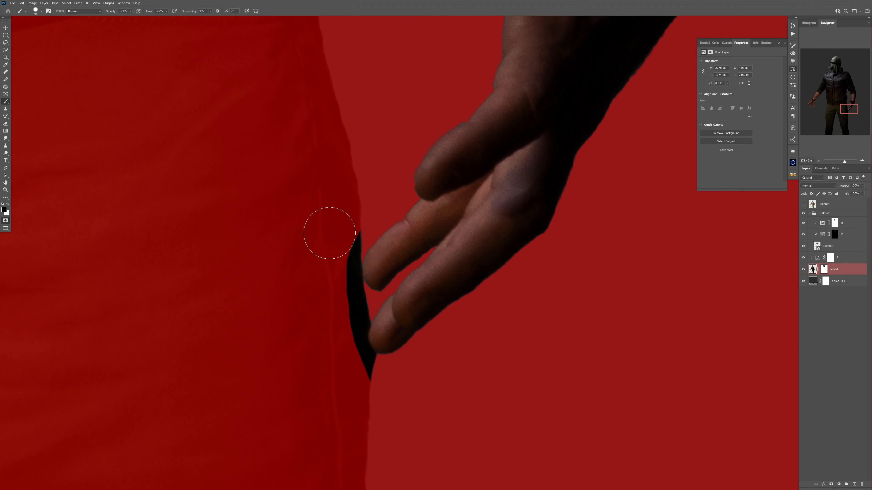
{"action": "left_click_drag", "start_coordinate": [360, 339], "coordinate": [369, 364]}
{"action": "scroll", "coordinate": [354, 275], "scroll_direction": "down", "scroll_amount": 5}
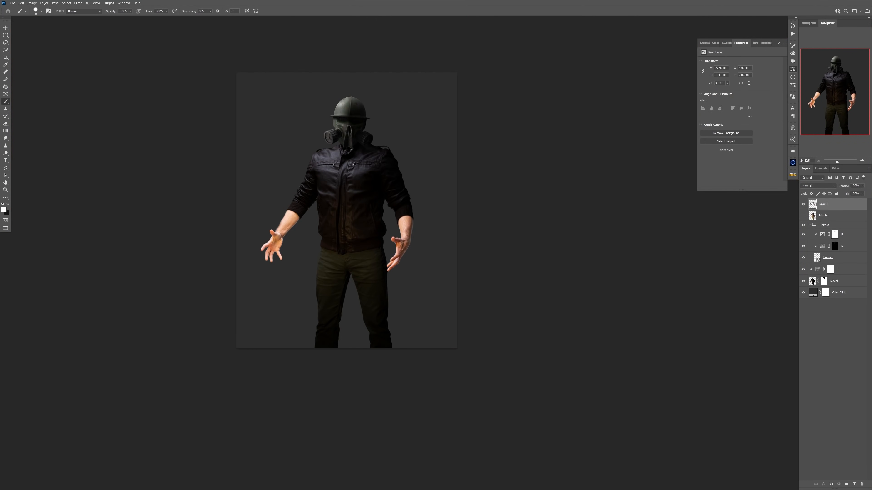
Group the bright hands layer with the Curves and Model layers as Model, and place the Helmet group above it.
{"action": "left_click_drag", "start_coordinate": [815, 277], "coordinate": [815, 273]}
{"action": "left_click", "coordinate": [821, 235]}
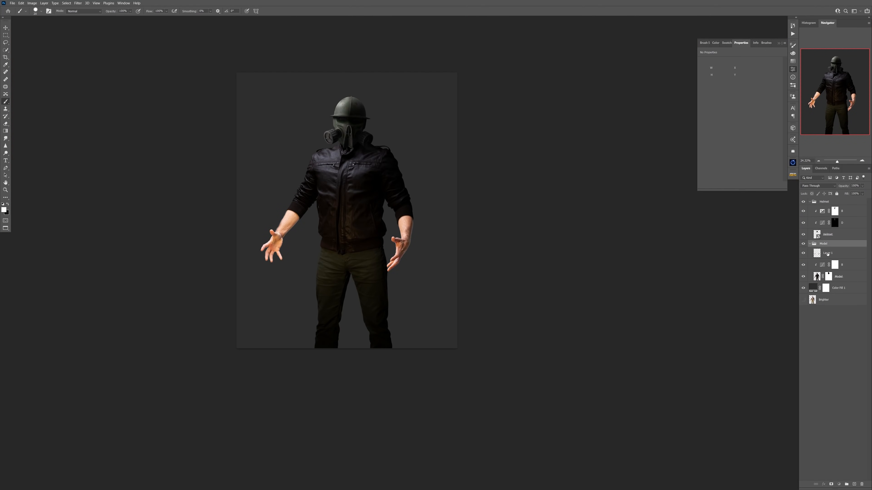
Apply the Glowing Edges filter to a copy of the hands layer and desaturate it.
{"action": "left_click", "coordinate": [78, 3]}
{"action": "left_click", "coordinate": [86, 38]}
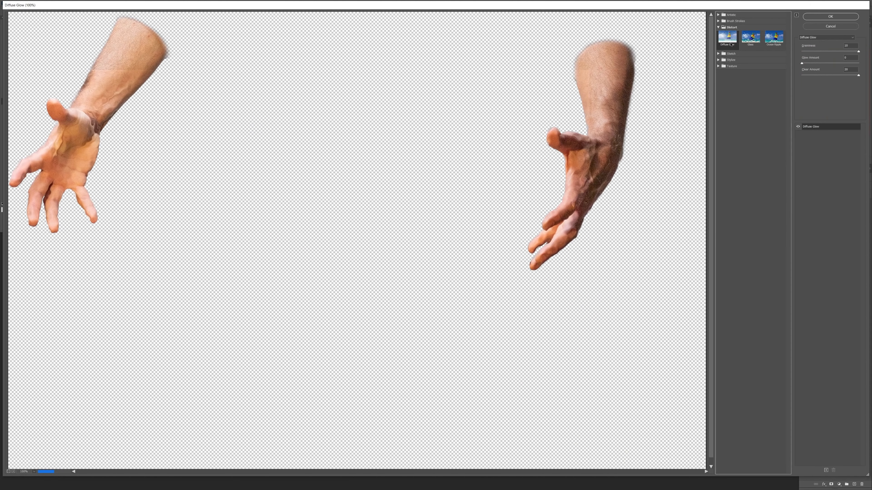
{"action": "left_click_drag", "start_coordinate": [828, 51], "coordinate": [859, 64]}
{"action": "mouse_move", "coordinate": [850, 75]}
{"action": "left_mouse_down"}
{"action": "mouse_move", "coordinate": [815, 79]}
{"action": "mouse_move", "coordinate": [829, 52]}
{"action": "left_mouse_up"}
{"action": "left_click", "coordinate": [830, 17]}
{"action": "key", "text": "ctrl+shift+u"}
{"action": "scroll", "coordinate": [342, 214], "scroll_direction": "up", "scroll_amount": 5}
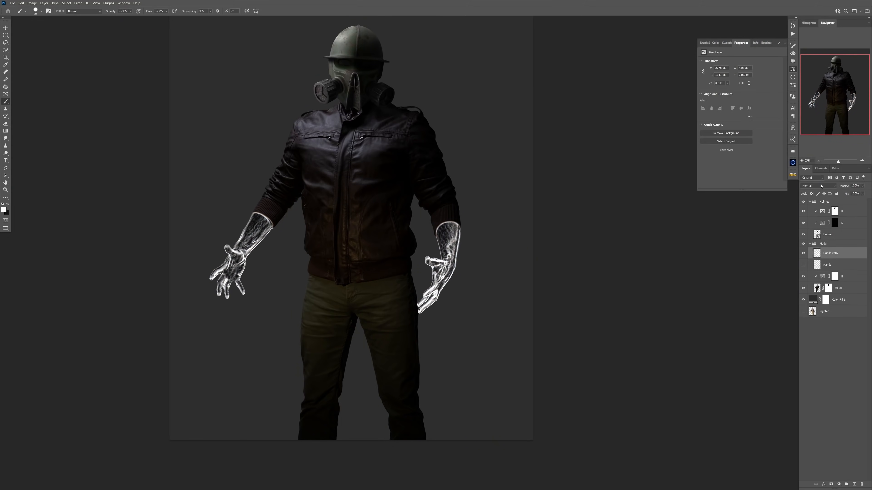
Set the blend mode of the glowing-edge Hands copy layer to Linear Dodge (Add).
{"action": "left_click", "coordinate": [818, 186]}
{"action": "left_click", "coordinate": [815, 255]}
{"action": "scroll", "coordinate": [267, 229], "scroll_direction": "up", "scroll_amount": 8}
Add a layer mask to Hands copy and hide the glowing edges near the cuffs with a resized black brush.
{"action": "left_click", "coordinate": [831, 484]}
{"action": "right_click", "coordinate": [265, 172]}
{"action": "double_click", "coordinate": [299, 251]}
{"action": "key", "text": "x"}
{"action": "left_click_drag", "start_coordinate": [261, 197], "coordinate": [285, 203]}
{"action": "left_click_drag", "start_coordinate": [440, 184], "coordinate": [253, 166]}
{"action": "left_click_drag", "start_coordinate": [504, 223], "coordinate": [564, 208]}
Duplicate the glowing-edge hands layer in Normal mode and apply the Diffuse Glow filter with a slightly reduced Clear Amount.
{"action": "key", "text": "ctrl+j"}
{"action": "left_click", "coordinate": [819, 186]}
{"action": "left_click", "coordinate": [815, 192]}
{"action": "left_click", "coordinate": [78, 3]}
{"action": "left_click", "coordinate": [108, 32]}
{"action": "left_click", "coordinate": [718, 27]}
{"action": "left_click", "coordinate": [728, 37]}
{"action": "left_click_drag", "start_coordinate": [859, 75], "coordinate": [855, 75]}
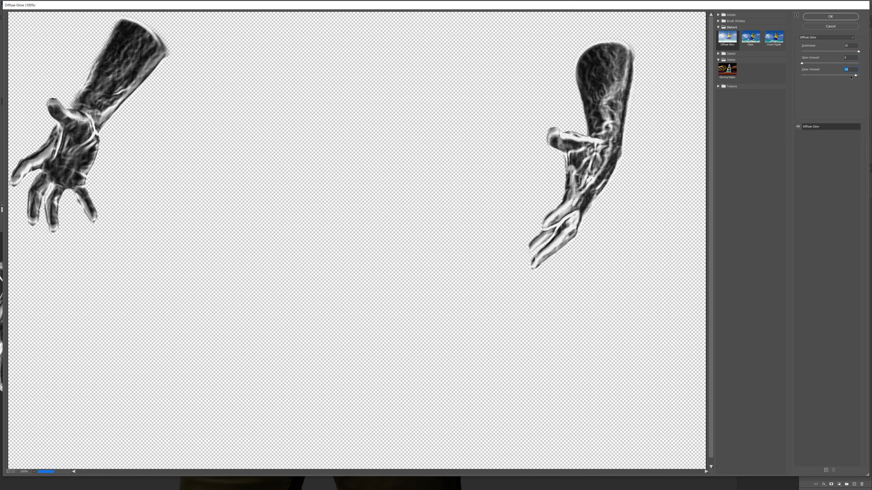
{"action": "left_click", "coordinate": [825, 17]}
Blend the filtered hands layer as Linear Dodge (Add) and toggle the visibility of the Hands layer beneath.
{"action": "left_click", "coordinate": [818, 186]}
{"action": "left_click", "coordinate": [811, 254]}
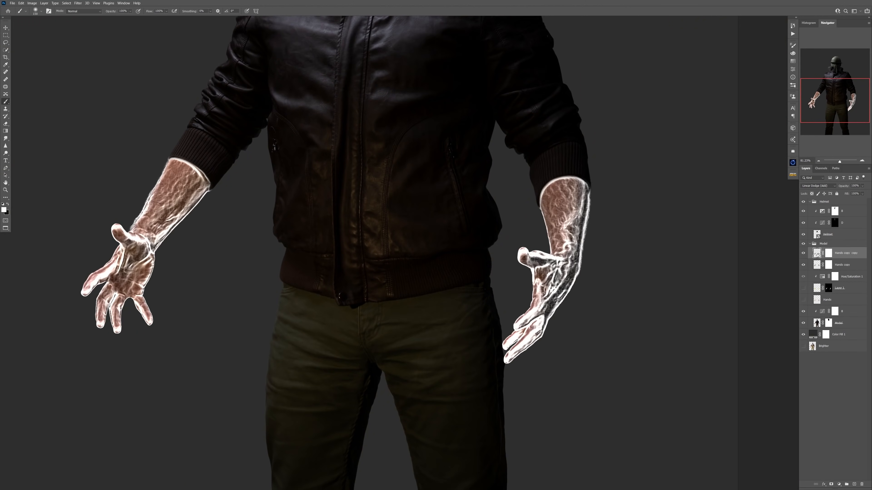
{"action": "left_click", "coordinate": [804, 265]}
Try to colorize the duplicated hands glow with a clipped Hue/Saturation adjustment at higher saturation.
{"action": "left_click", "coordinate": [839, 484]}
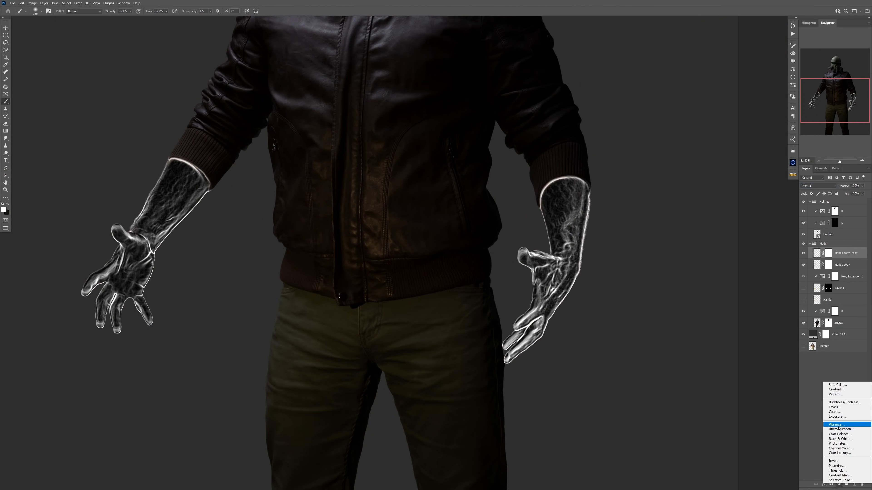
{"action": "left_click", "coordinate": [837, 430]}
{"action": "key", "text": "ctrl+alt+g"}
{"action": "left_click", "coordinate": [730, 114]}
{"action": "left_click_drag", "start_coordinate": [720, 94], "coordinate": [768, 94]}
{"action": "mouse_move", "coordinate": [740, 106]}
{"action": "left_mouse_down"}
{"action": "mouse_move", "coordinate": [727, 107]}
{"action": "mouse_move", "coordinate": [780, 95]}
{"action": "left_mouse_up"}
Switch Hands copy from Normal to Linear Dodge (Add) blending and target its mask to hide the bright cuff edges.
{"action": "left_click", "coordinate": [818, 186]}
{"action": "left_click", "coordinate": [811, 239]}
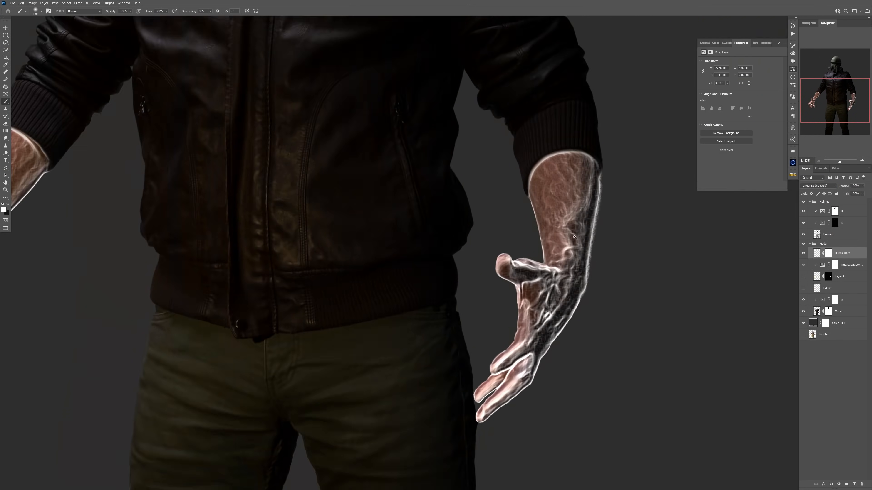
{"action": "left_click", "coordinate": [827, 254]}
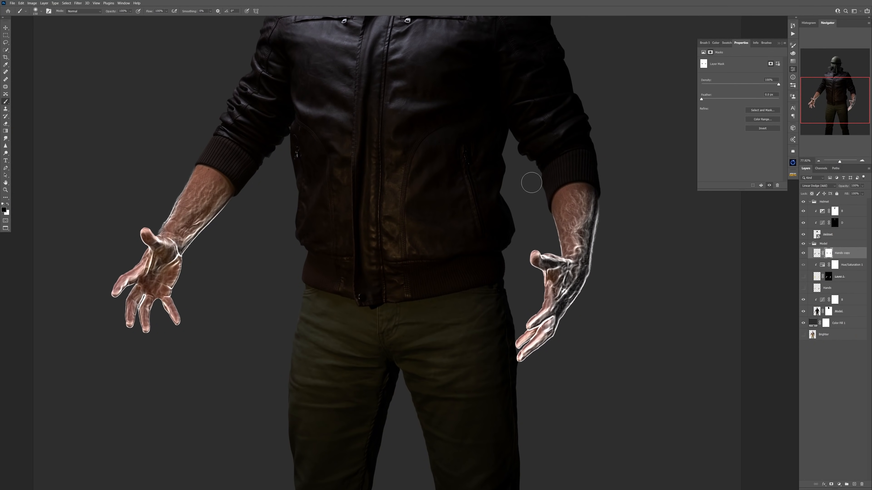
Duplicate Hands copy and colorize the duplicate orange with hue 18, saturation 100 and lightness about -53.
{"action": "key", "text": "ctrl+j"}
{"action": "key", "text": "ctrl+u"}
{"action": "left_click", "coordinate": [464, 154]}
{"action": "left_click", "coordinate": [804, 264]}
{"action": "key", "text": "ctrl+u"}
{"action": "left_click", "coordinate": [455, 216]}
{"action": "left_click_drag", "start_coordinate": [387, 198], "coordinate": [428, 197]}
{"action": "left_click_drag", "start_coordinate": [386, 183], "coordinate": [373, 183]}
{"action": "left_click_drag", "start_coordinate": [401, 211], "coordinate": [384, 212]}
{"action": "left_click_drag", "start_coordinate": [373, 183], "coordinate": [385, 212]}
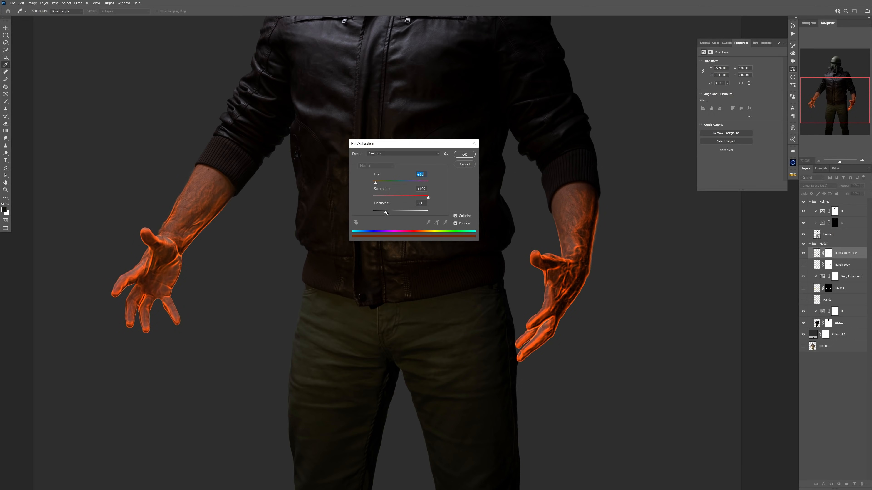
{"action": "left_click", "coordinate": [464, 154]}
{"action": "left_click", "coordinate": [803, 264]}
Create a new layer above Hue/Saturation 1 and copy Layer 1's hand mask onto it.
{"action": "left_click", "coordinate": [851, 277]}
{"action": "left_click", "coordinate": [854, 484]}
{"action": "left_click_drag", "start_coordinate": [828, 300], "coordinate": [829, 276]}
{"action": "left_click", "coordinate": [817, 276]}
Pick a golden yellow foreground color and paint both hands and lower forearms on the new masked layer.
{"action": "left_click", "coordinate": [4, 210]}
{"action": "left_click", "coordinate": [614, 321]}
{"action": "left_click", "coordinate": [674, 275]}
{"action": "left_click_drag", "start_coordinate": [210, 209], "coordinate": [184, 184]}
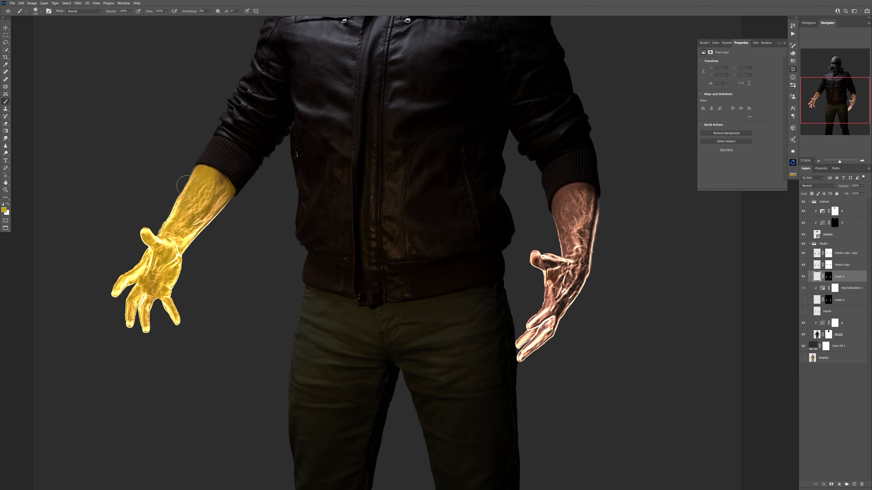
{"action": "key", "text": "ctrl+z"}
{"action": "left_click", "coordinate": [779, 43]}
{"action": "scroll", "coordinate": [62, 319], "scroll_direction": "up", "scroll_amount": 4}
{"action": "mouse_move", "coordinate": [177, 258]}
{"action": "left_mouse_down"}
{"action": "mouse_move", "coordinate": [156, 279]}
{"action": "mouse_move", "coordinate": [236, 132]}
{"action": "mouse_move", "coordinate": [220, 234]}
{"action": "left_mouse_up"}
{"action": "left_click_drag", "start_coordinate": [591, 289], "coordinate": [263, 260]}
{"action": "mouse_move", "coordinate": [460, 347]}
{"action": "left_mouse_down"}
{"action": "mouse_move", "coordinate": [506, 308]}
{"action": "mouse_move", "coordinate": [566, 212]}
{"action": "left_mouse_up"}
{"action": "scroll", "coordinate": [512, 257], "scroll_direction": "down", "scroll_amount": 5}
Fade the Hands copy glow on the left upper forearm by painting black on its mask with a large brush.
{"action": "left_click", "coordinate": [828, 265]}
{"action": "scroll", "coordinate": [535, 219], "scroll_direction": "up", "scroll_amount": 3}
{"action": "left_click_drag", "start_coordinate": [192, 171], "coordinate": [167, 164]}
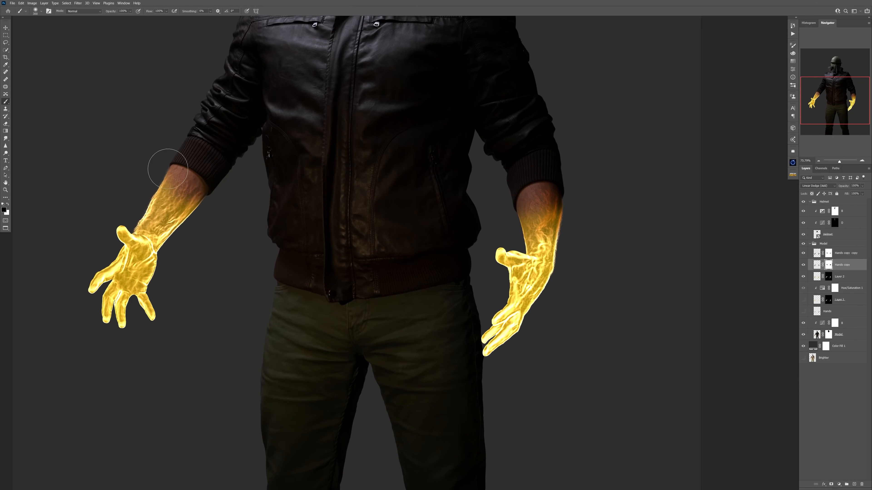
{"action": "scroll", "coordinate": [309, 179], "scroll_direction": "up", "scroll_amount": 3}
Add a clipped Hue/Saturation adjustment to the orange hands copy with saturation +100 and slightly raised lightness.
{"action": "left_click", "coordinate": [817, 253]}
{"action": "left_click", "coordinate": [839, 485]}
{"action": "left_click", "coordinate": [839, 431]}
{"action": "mouse_move", "coordinate": [740, 94]}
{"action": "left_mouse_down"}
{"action": "mouse_move", "coordinate": [778, 94]}
{"action": "mouse_move", "coordinate": [737, 83]}
{"action": "mouse_move", "coordinate": [744, 109]}
{"action": "left_mouse_up"}
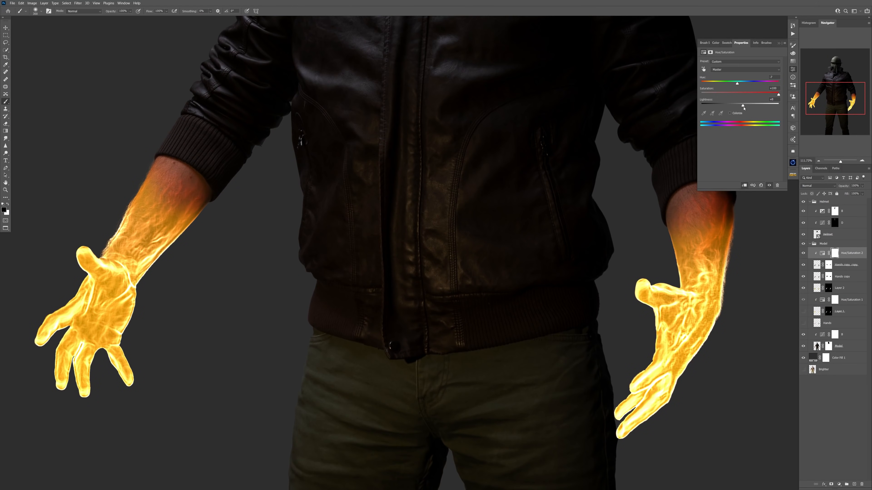
Soften the glow around the right forearm and wrist by painting on the Hands copy mask.
{"action": "left_click_drag", "start_coordinate": [682, 187], "coordinate": [537, 205]}
{"action": "scroll", "coordinate": [537, 204], "scroll_direction": "down", "scroll_amount": 2}
{"action": "left_click", "coordinate": [829, 277]}
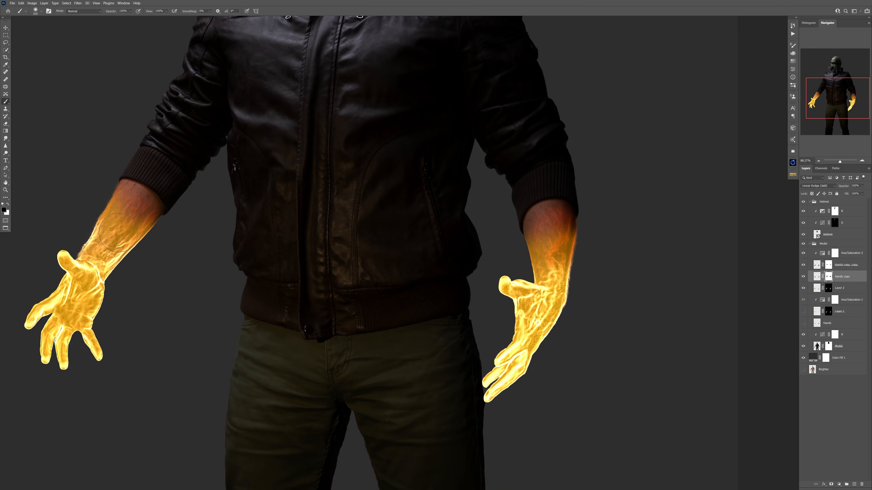
{"action": "left_click_drag", "start_coordinate": [551, 272], "coordinate": [533, 298]}
Add a clipped Hue/Saturation adjustment to the yellow paint layer and shift its hue toward orange.
{"action": "left_click", "coordinate": [816, 288]}
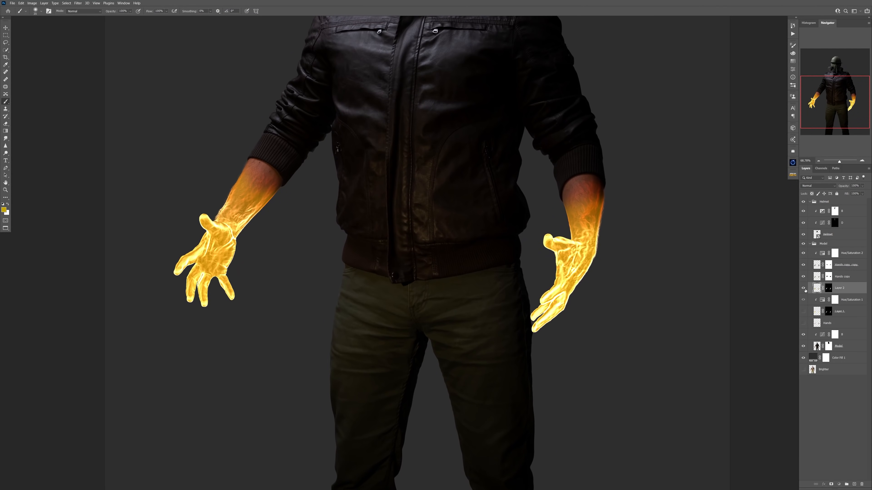
{"action": "left_click", "coordinate": [839, 484]}
{"action": "left_click", "coordinate": [840, 431]}
{"action": "left_click", "coordinate": [744, 186]}
{"action": "left_click_drag", "start_coordinate": [740, 84], "coordinate": [736, 85]}
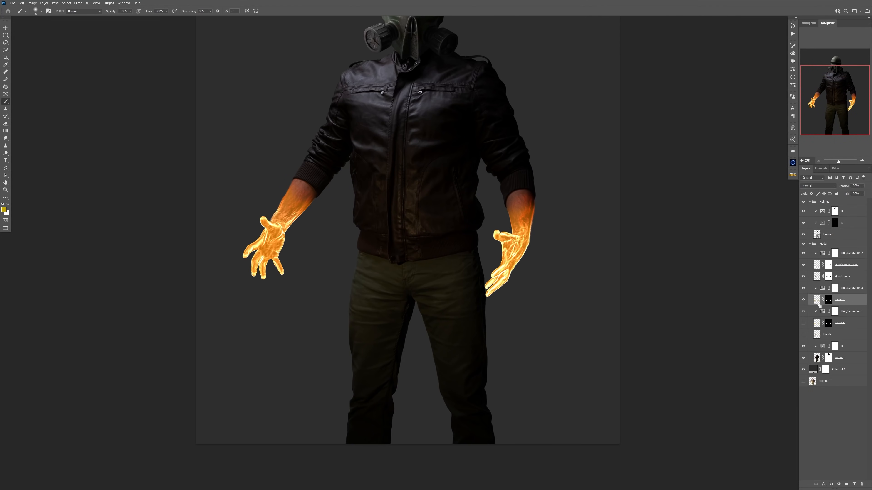
Apply a Motion Blur at a -44° angle to the yellow hands layer to spread a glow around the hands.
{"action": "left_click", "coordinate": [78, 3]}
{"action": "mouse_move", "coordinate": [95, 72]}
{"action": "left_click", "coordinate": [160, 102]}
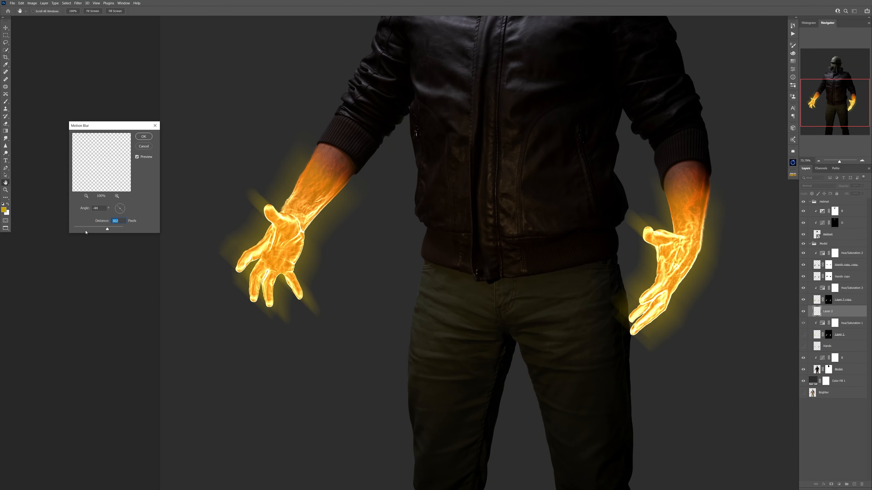
{"action": "key", "text": "Return"}
{"action": "left_click", "coordinate": [818, 300]}
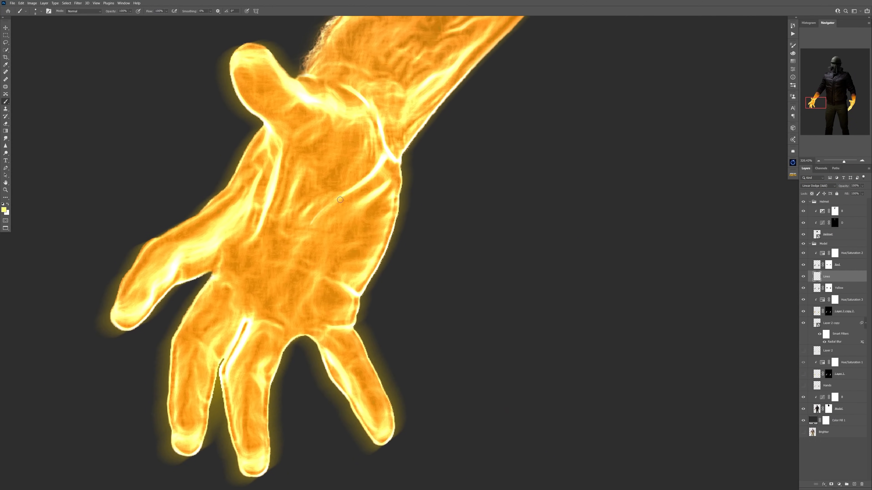
Paint thin light-yellow glowing lines along the left hand's finger, palm and forearm on the Lines layer.
{"action": "scroll", "coordinate": [321, 223], "scroll_direction": "down", "scroll_amount": 4}
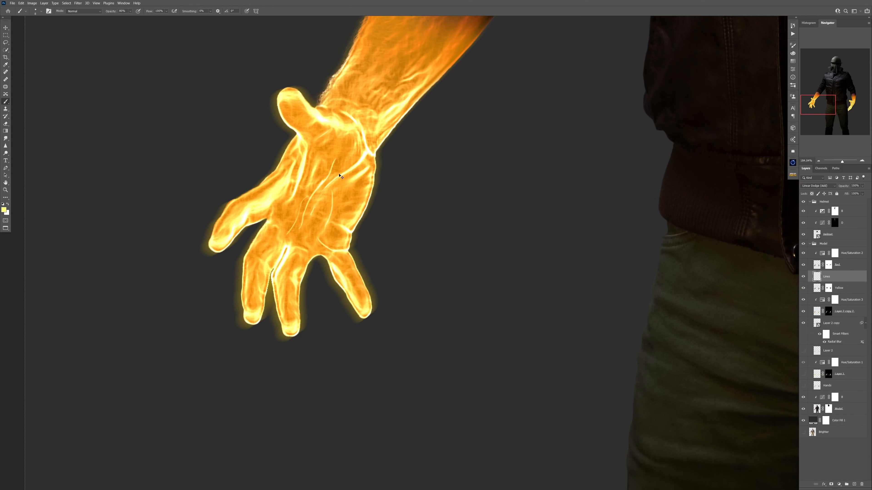
{"action": "left_click_drag", "start_coordinate": [291, 280], "coordinate": [291, 314]}
{"action": "scroll", "coordinate": [290, 296], "scroll_direction": "down", "scroll_amount": 2}
{"action": "left_click_drag", "start_coordinate": [306, 172], "coordinate": [301, 183]}
{"action": "scroll", "coordinate": [304, 178], "scroll_direction": "up", "scroll_amount": 2}
{"action": "left_click_drag", "start_coordinate": [334, 154], "coordinate": [311, 182]}
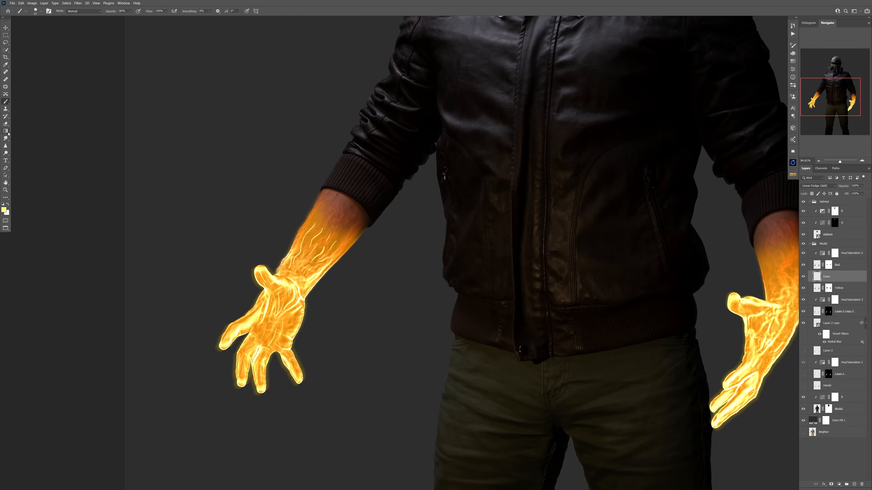
{"action": "scroll", "coordinate": [326, 226], "scroll_direction": "up", "scroll_amount": 3}
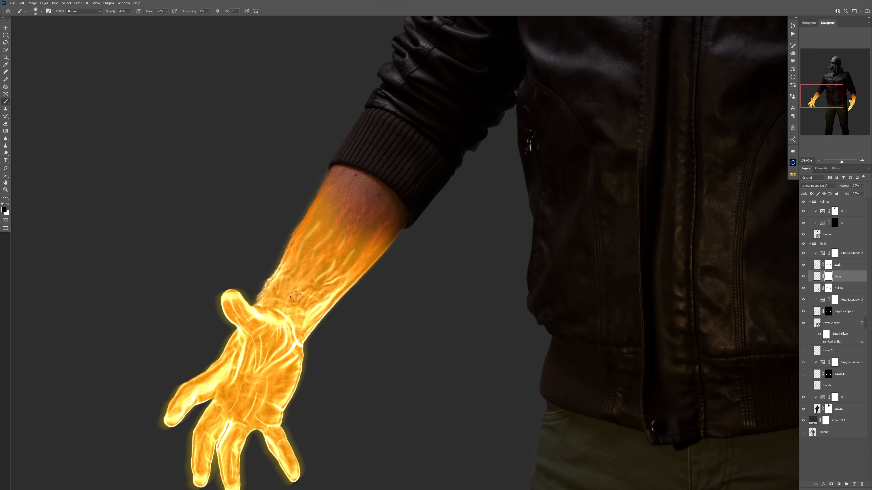
Paint thin, wavy light-yellow lines over the right forearm on the Lines layer with a resized brush.
{"action": "key", "text": "ctrl+0"}
{"action": "scroll", "coordinate": [542, 290], "scroll_direction": "up", "scroll_amount": 5}
{"action": "left_click", "coordinate": [816, 277]}
{"action": "left_click_drag", "start_coordinate": [431, 247], "coordinate": [450, 290]}
{"action": "right_click", "coordinate": [440, 263]}
{"action": "left_click_drag", "start_coordinate": [426, 263], "coordinate": [425, 300]}
{"action": "left_click_drag", "start_coordinate": [429, 279], "coordinate": [441, 292]}
{"action": "left_click_drag", "start_coordinate": [470, 225], "coordinate": [456, 266]}
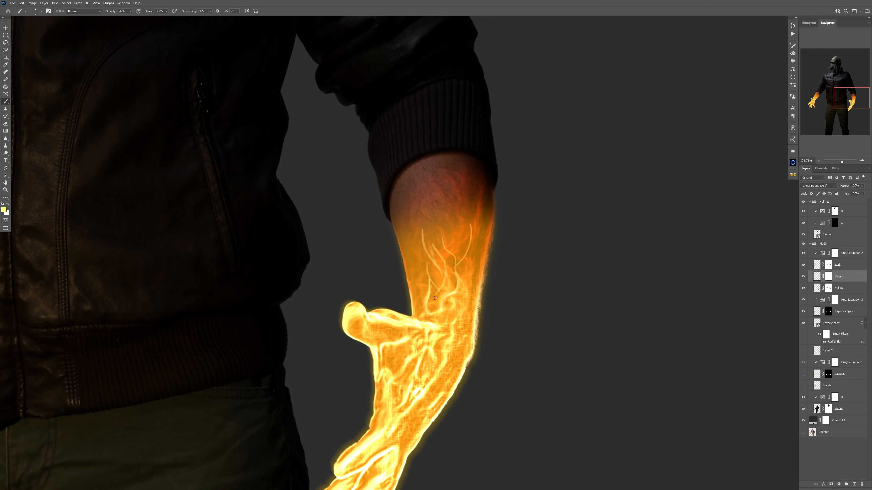
Extend the glowing lines down the right hand toward the fingers and blend the ends of the forearm lines.
{"action": "scroll", "coordinate": [432, 264], "scroll_direction": "down", "scroll_amount": 5}
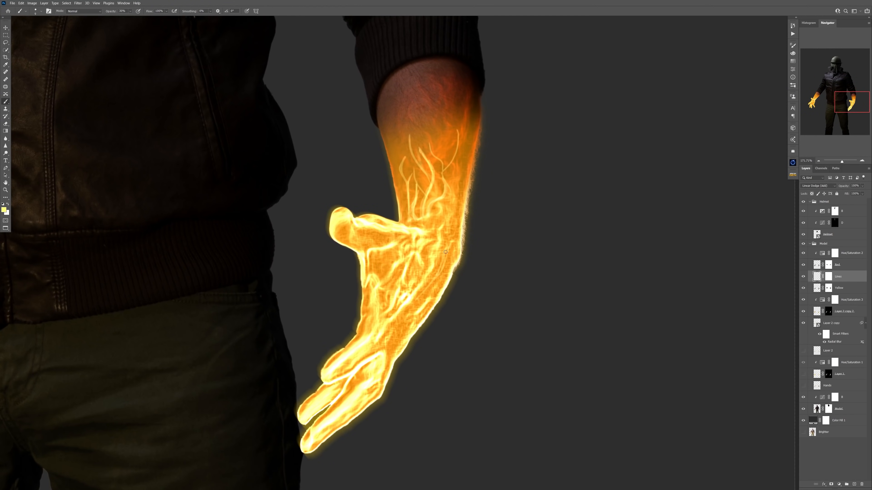
{"action": "left_click_drag", "start_coordinate": [411, 311], "coordinate": [384, 407]}
{"action": "left_click", "coordinate": [5, 139]}
{"action": "left_click_drag", "start_coordinate": [383, 235], "coordinate": [381, 261]}
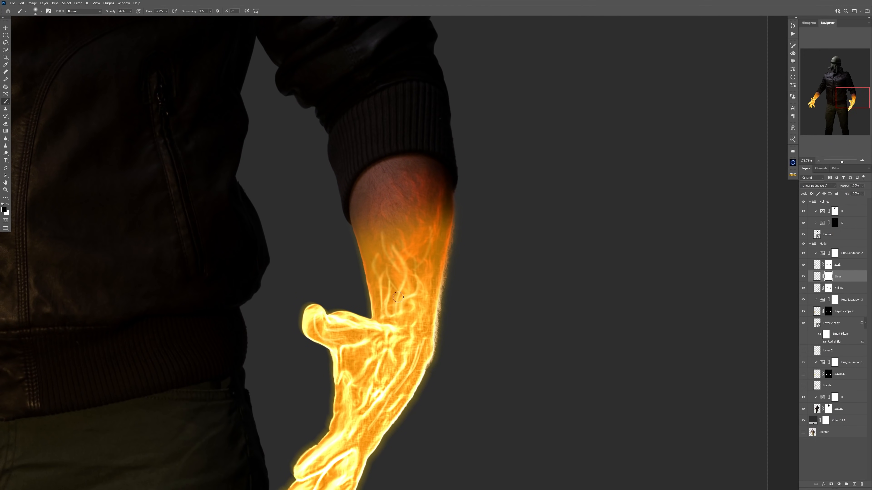
Create a new layer above Lines and name it Red lines.
{"action": "left_click", "coordinate": [854, 484]}
{"action": "double_click", "coordinate": [827, 276]}
{"action": "type", "text": "R"}
Pick a red foreground color and paint thin wisps on the right upper forearm with a smaller brush.
{"action": "left_click", "coordinate": [4, 210]}
{"action": "left_click", "coordinate": [622, 346]}
{"action": "left_click", "coordinate": [613, 287]}
{"action": "left_click", "coordinate": [673, 278]}
{"action": "scroll", "coordinate": [392, 223], "scroll_direction": "up", "scroll_amount": 5}
{"action": "key", "text": "bracketleft"}
{"action": "key", "text": "bracketleft"}
{"action": "key", "text": "bracketleft"}
{"action": "key", "text": "bracketleft"}
{"action": "key", "text": "bracketleft"}
{"action": "key", "text": "bracketleft"}
{"action": "key", "text": "bracketleft"}
{"action": "key", "text": "bracketleft"}
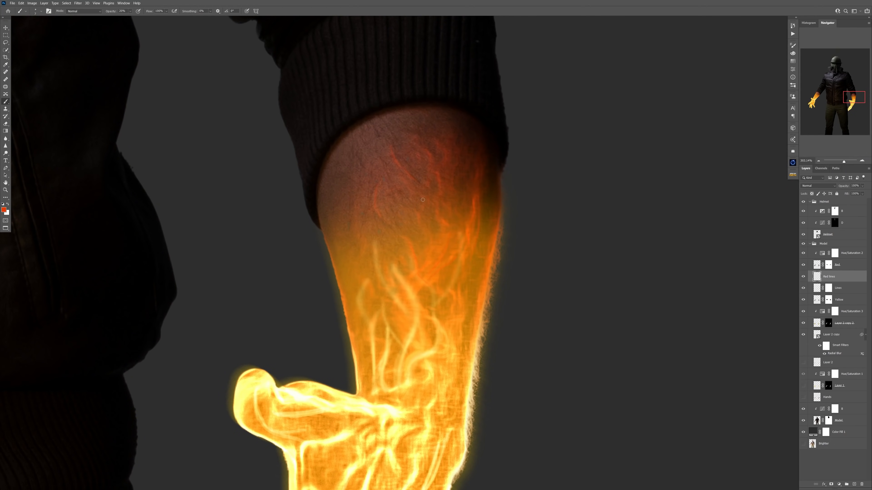
{"action": "scroll", "coordinate": [377, 296], "scroll_direction": "down", "scroll_amount": 3}
Change the foreground color to orange-red and paint thin branching lines across the left upper forearm.
{"action": "left_click", "coordinate": [4, 210]}
{"action": "left_click", "coordinate": [623, 344]}
{"action": "left_click", "coordinate": [673, 278]}
{"action": "left_click_drag", "start_coordinate": [453, 251], "coordinate": [384, 251]}
{"action": "left_click_drag", "start_coordinate": [86, 242], "coordinate": [275, 189]}
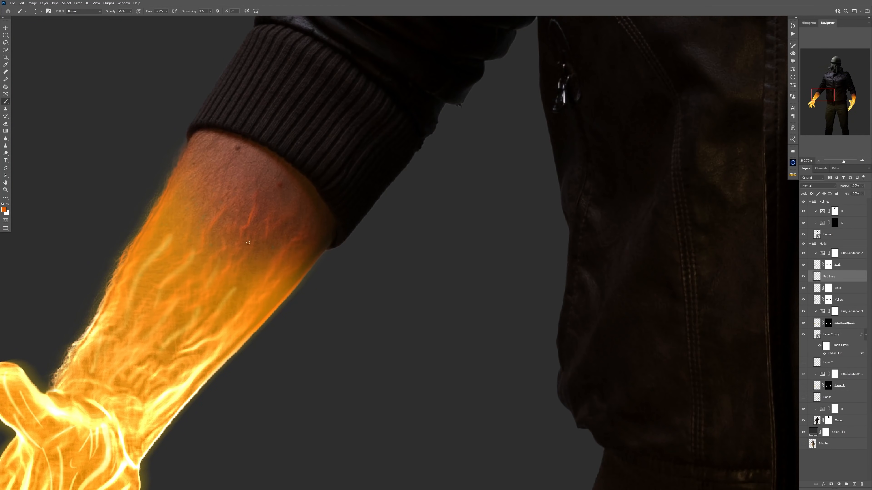
Set the Red lines layer's blend mode to Linear Dodge (Add) and select the Lines layer.
{"action": "left_click", "coordinate": [818, 186]}
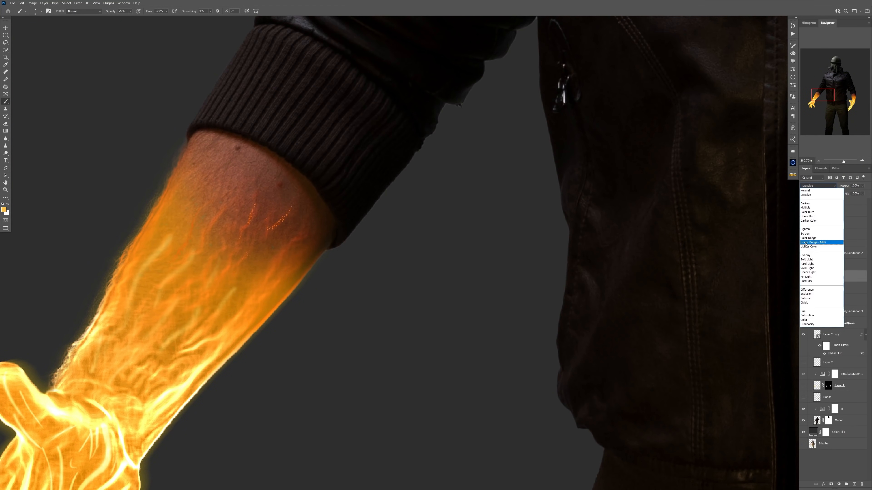
{"action": "left_click", "coordinate": [823, 244]}
{"action": "left_click_drag", "start_coordinate": [290, 214], "coordinate": [237, 214]}
{"action": "left_click_drag", "start_coordinate": [592, 224], "coordinate": [645, 224]}
{"action": "left_click", "coordinate": [837, 288]}
{"action": "left_click_drag", "start_coordinate": [515, 264], "coordinate": [439, 264]}
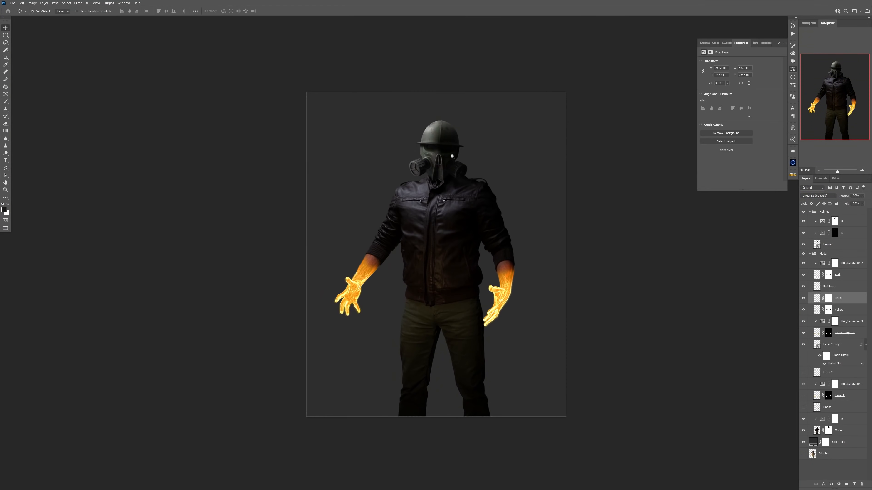
Create a new layer at the top of the Helmet group and try the Color Dodge blend mode on it.
{"action": "left_click_drag", "start_coordinate": [467, 135], "coordinate": [515, 135]}
{"action": "left_click", "coordinate": [810, 253]}
{"action": "left_click", "coordinate": [842, 221]}
{"action": "left_click", "coordinate": [854, 484]}
{"action": "left_click", "coordinate": [818, 196]}
{"action": "left_click", "coordinate": [820, 247]}
{"action": "left_click_drag", "start_coordinate": [342, 175], "coordinate": [398, 175]}
Choose a pale yellow foreground color and adjust the brush for painting the gas mask's eyes.
{"action": "left_click", "coordinate": [4, 210]}
{"action": "left_click", "coordinate": [624, 340]}
{"action": "left_click", "coordinate": [561, 278]}
{"action": "left_click", "coordinate": [674, 275]}
{"action": "right_click", "coordinate": [328, 162]}
{"action": "mouse_move", "coordinate": [295, 188]}
{"action": "left_mouse_down"}
{"action": "mouse_move", "coordinate": [307, 166]}
{"action": "mouse_move", "coordinate": [324, 185]}
{"action": "mouse_move", "coordinate": [321, 172]}
{"action": "mouse_move", "coordinate": [308, 171]}
{"action": "mouse_move", "coordinate": [306, 181]}
{"action": "mouse_move", "coordinate": [339, 158]}
{"action": "mouse_move", "coordinate": [454, 184]}
{"action": "mouse_move", "coordinate": [467, 203]}
{"action": "mouse_move", "coordinate": [353, 232]}
{"action": "mouse_move", "coordinate": [446, 214]}
{"action": "mouse_move", "coordinate": [380, 194]}
{"action": "mouse_move", "coordinate": [404, 179]}
{"action": "mouse_move", "coordinate": [344, 159]}
{"action": "left_mouse_up"}
{"action": "right_click", "coordinate": [323, 185]}
{"action": "right_click", "coordinate": [327, 181]}
{"action": "left_click", "coordinate": [4, 210]}
{"action": "left_click", "coordinate": [557, 278]}
{"action": "left_click", "coordinate": [674, 275]}
Paint the pale color over the gas mask's eyes on Layer 3 and conceal it with a black layer mask.
{"action": "left_click_drag", "start_coordinate": [367, 249], "coordinate": [330, 234]}
{"action": "key", "text": "x"}
{"action": "mouse_move", "coordinate": [641, 201]}
{"action": "left_mouse_down"}
{"action": "mouse_move", "coordinate": [302, 187]}
{"action": "mouse_move", "coordinate": [322, 186]}
{"action": "left_mouse_up"}
{"action": "left_click_drag", "start_coordinate": [803, 233], "coordinate": [804, 244]}
{"action": "mouse_move", "coordinate": [365, 177]}
{"action": "left_mouse_down"}
{"action": "mouse_move", "coordinate": [450, 244]}
{"action": "mouse_move", "coordinate": [417, 166]}
{"action": "mouse_move", "coordinate": [351, 197]}
{"action": "left_mouse_up"}
{"action": "key", "text": "]"}
{"action": "key", "text": "]"}
{"action": "key", "text": "]"}
{"action": "key", "text": "]"}
{"action": "key", "text": "]"}
{"action": "left_click_drag", "start_coordinate": [364, 209], "coordinate": [484, 195]}
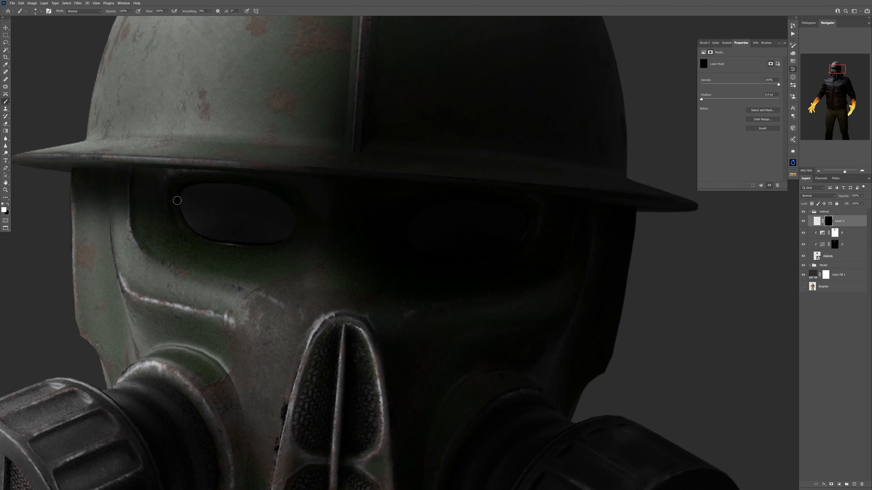
Reveal a straight pale bar across each eye opening through Layer 3's mask and try a soft glow around the eyes.
{"action": "key", "text": "]"}
{"action": "key", "text": "]"}
{"action": "key", "text": "]"}
{"action": "left_click", "coordinate": [178, 196]}
{"action": "left_click", "coordinate": [287, 224], "text": "shift"}
{"action": "left_click", "coordinate": [804, 233]}
{"action": "left_click", "coordinate": [525, 222]}
{"action": "left_click", "coordinate": [404, 236]}
{"action": "left_click", "coordinate": [525, 221], "text": "shift"}
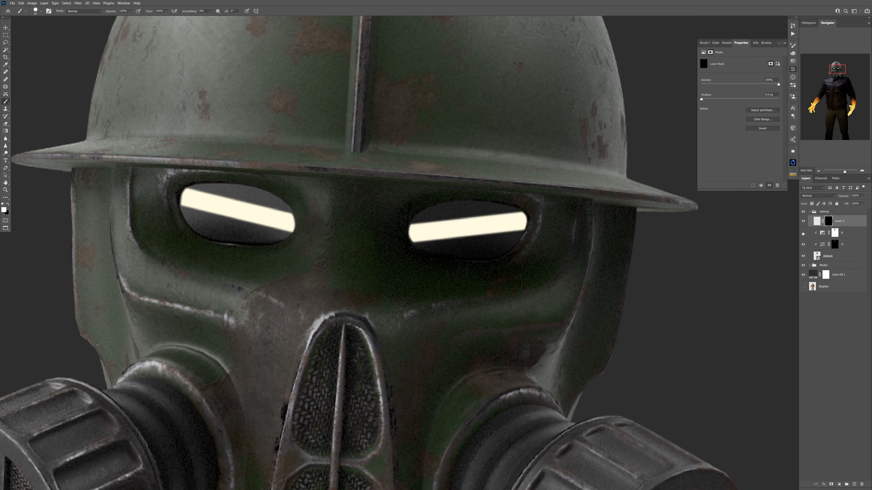
{"action": "left_click", "coordinate": [804, 233]}
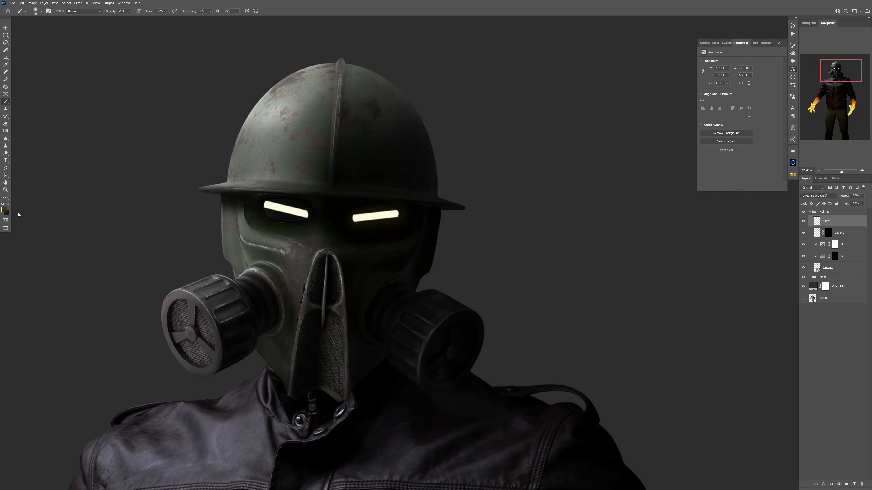
{"action": "left_click", "coordinate": [267, 204]}
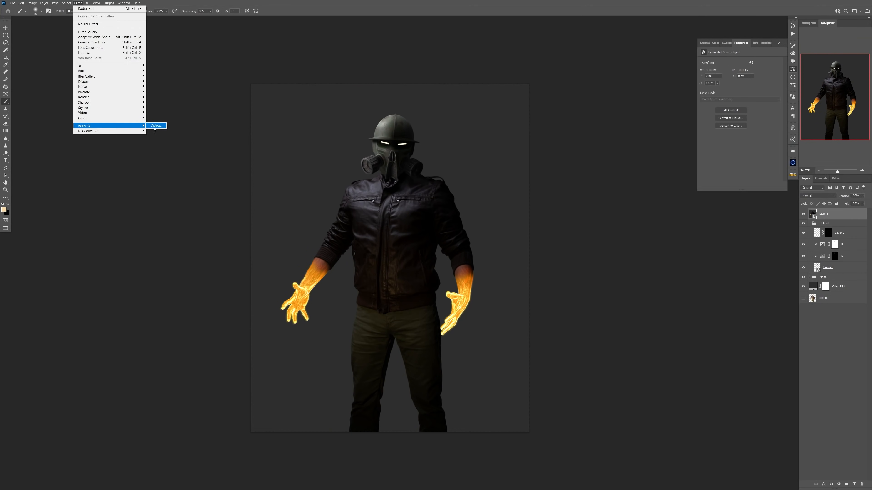
Switch to Optics and render yellow lightning between the hands with S_Zap, enabling Point 2 and combining as Zap Only.
{"action": "left_click", "coordinate": [158, 127]}
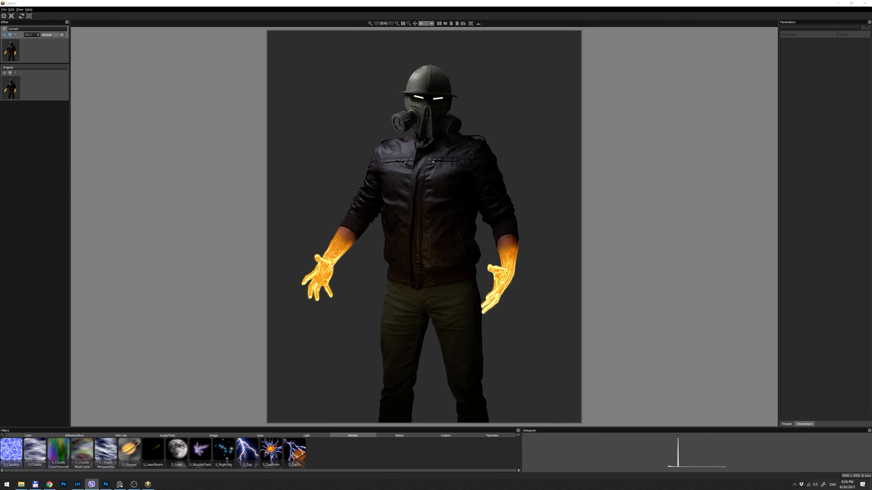
{"action": "left_click", "coordinate": [246, 453]}
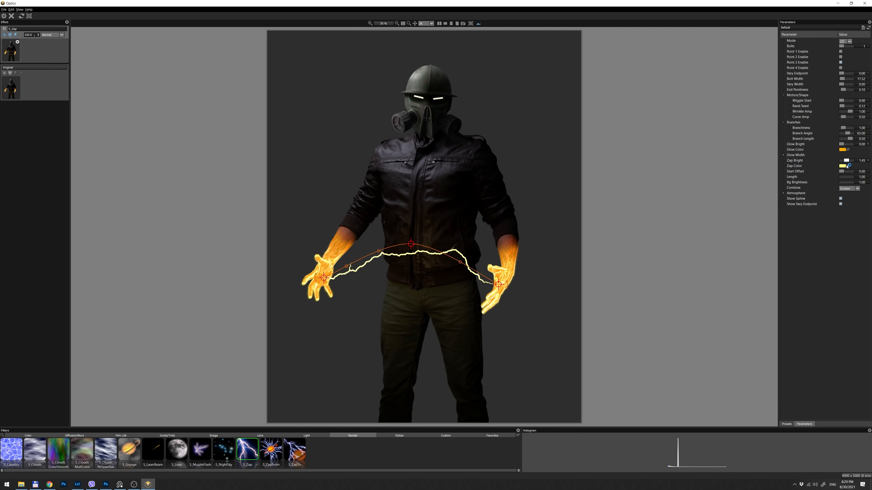
{"action": "left_click", "coordinate": [841, 57]}
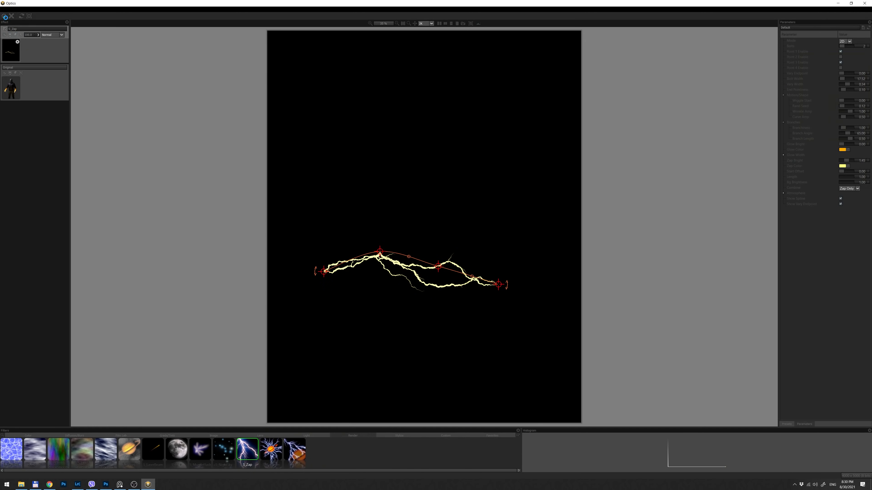
Hide the filtered Layer 4 and set the extracted lightning on Layer 5 to Screen blend mode.
{"action": "left_click", "coordinate": [803, 226]}
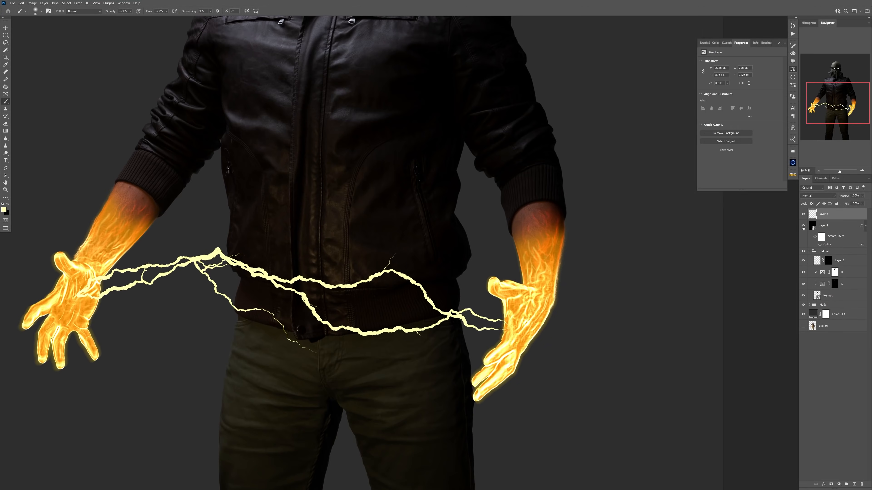
{"action": "left_click", "coordinate": [818, 195]}
{"action": "left_click", "coordinate": [812, 244]}
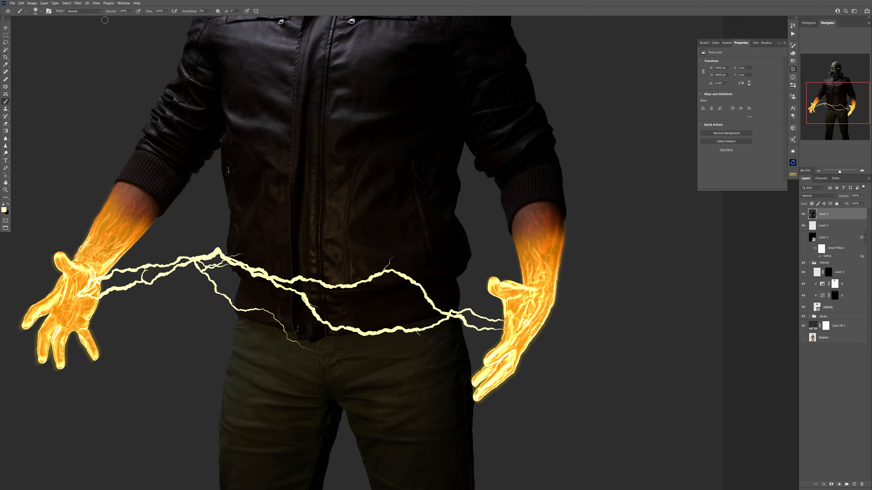
Convert the top layer to a smart object and apply Optics' S_ZapTo filter with the Some Ideas Really Take Hold preset.
{"action": "right_click", "coordinate": [831, 214]}
{"action": "left_click", "coordinate": [817, 290]}
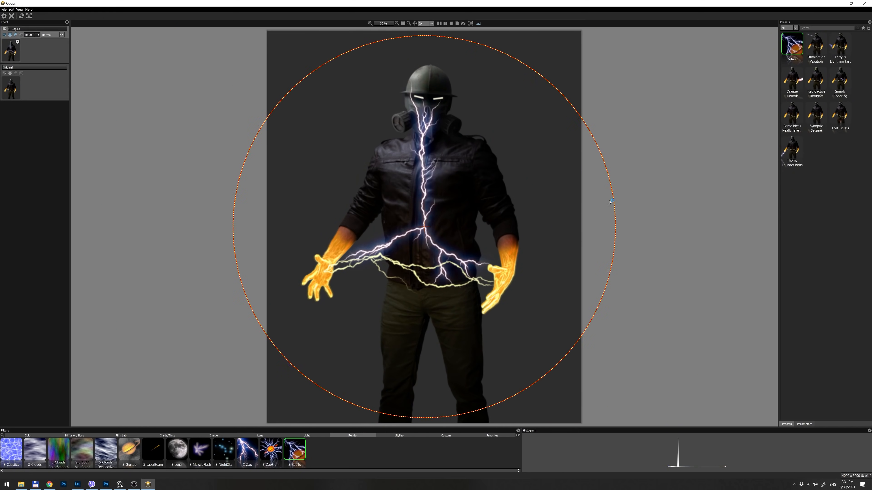
{"action": "left_click", "coordinate": [816, 44]}
{"action": "left_click", "coordinate": [839, 44]}
{"action": "left_click", "coordinate": [792, 112]}
Move the S_ZapTo bolt origin to the waist between the hands and shrink its reach circle.
{"action": "left_click_drag", "start_coordinate": [425, 377], "coordinate": [422, 282]}
{"action": "left_click_drag", "start_coordinate": [568, 96], "coordinate": [515, 148]}
{"action": "left_click_drag", "start_coordinate": [420, 270], "coordinate": [408, 294]}
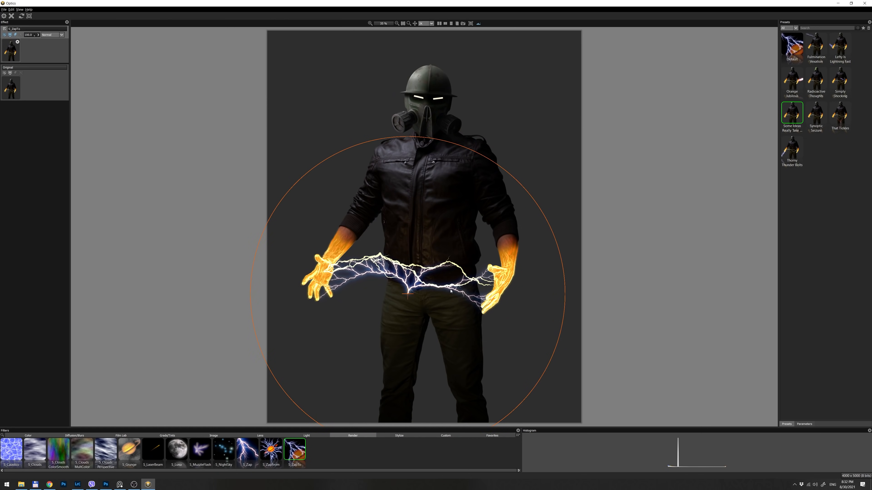
Change the S_ZapTo glow color to orange and its zap color to pale yellow.
{"action": "left_click", "coordinate": [804, 425]}
{"action": "left_click", "coordinate": [843, 128]}
{"action": "left_click", "coordinate": [478, 197]}
{"action": "left_click", "coordinate": [473, 291]}
{"action": "left_click", "coordinate": [842, 144]}
{"action": "left_click", "coordinate": [475, 219]}
{"action": "left_click", "coordinate": [474, 290]}
Set Glow Bright to 0.00 and Zap Bright to 1.45, and fine-tune the surface points and bolt width.
{"action": "scroll", "coordinate": [424, 226], "scroll_direction": "up", "scroll_amount": 2}
{"action": "left_click_drag", "start_coordinate": [844, 139], "coordinate": [841, 122]}
{"action": "left_click_drag", "start_coordinate": [845, 139], "coordinate": [847, 138]}
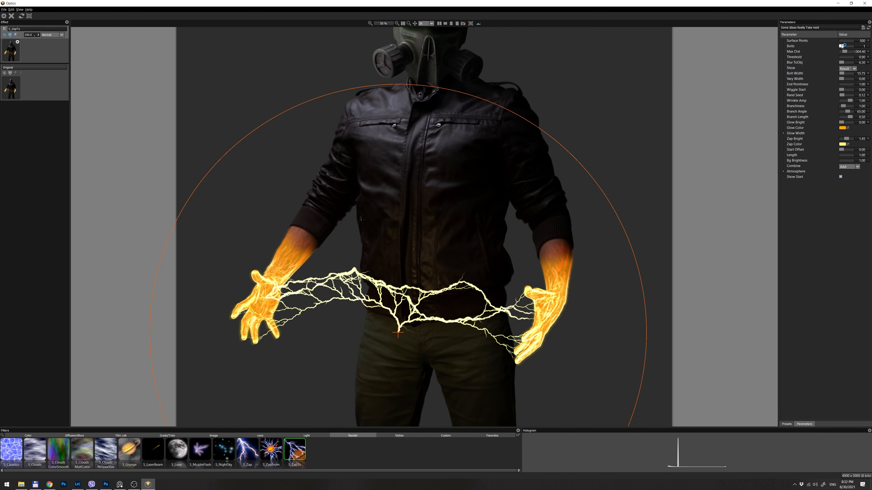
{"action": "left_click_drag", "start_coordinate": [853, 41], "coordinate": [851, 41]}
{"action": "left_click_drag", "start_coordinate": [842, 74], "coordinate": [842, 74]}
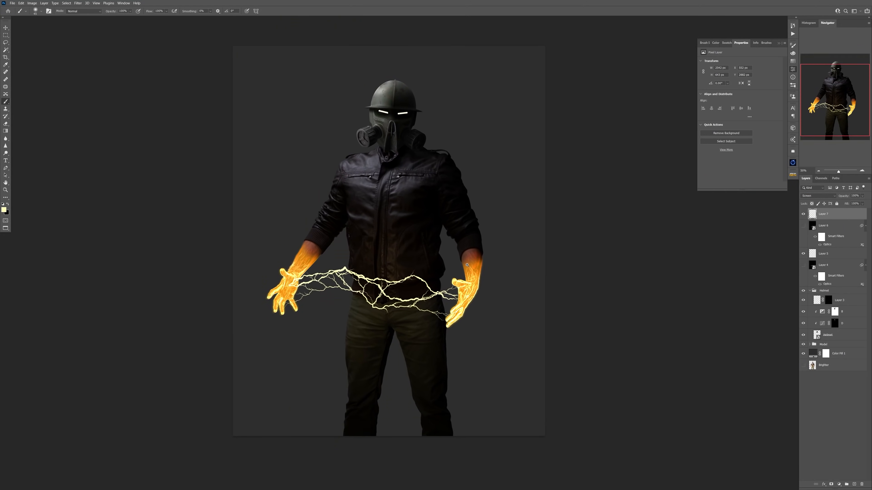
Add a layer mask to the lightning and paint out excess branch ends around the hands.
{"action": "left_click_drag", "start_coordinate": [455, 301], "coordinate": [505, 301]}
{"action": "left_click", "coordinate": [831, 485]}
{"action": "right_click", "coordinate": [485, 279]}
{"action": "left_click", "coordinate": [599, 366]}
{"action": "key", "text": "Return"}
{"action": "key", "text": "x"}
{"action": "left_click_drag", "start_coordinate": [387, 337], "coordinate": [579, 309]}
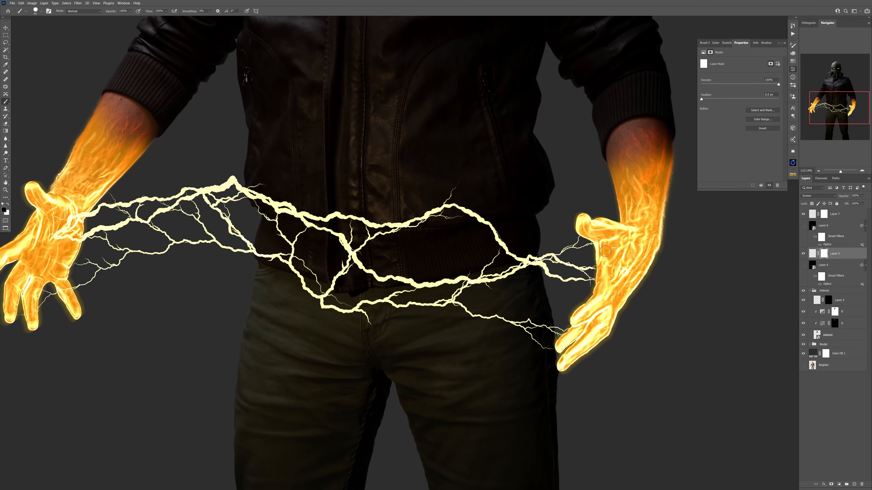
{"action": "key", "text": "ctrl+0"}
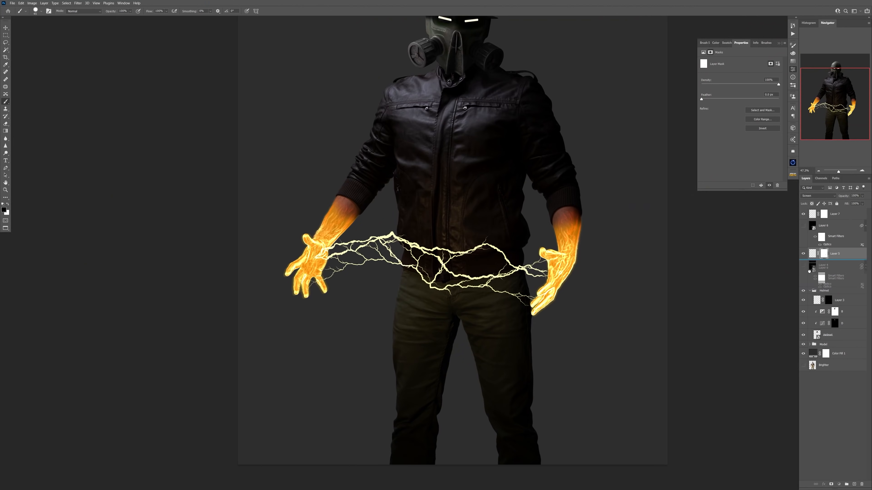
Name the group of hidden filter layers Lightning backup and give the lightning on Layer 5 an orange Outer Glow.
{"action": "type", "text": "L"}
{"action": "left_click", "coordinate": [841, 226]}
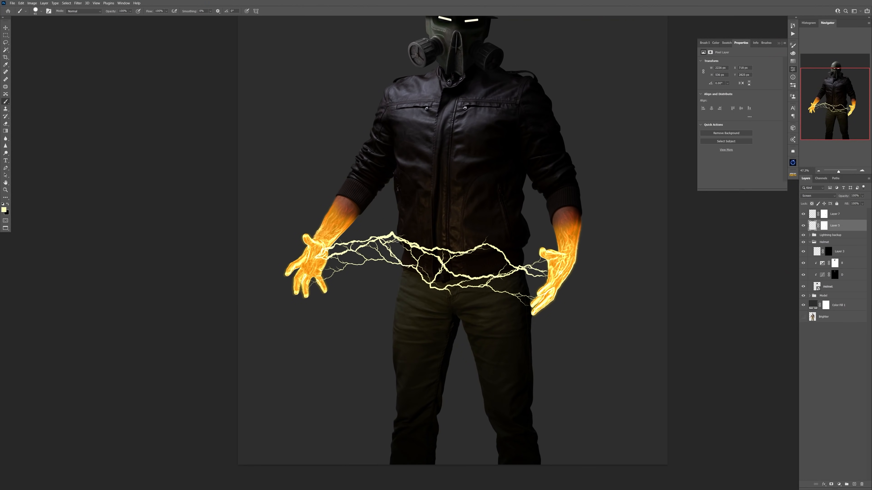
{"action": "double_click", "coordinate": [850, 225]}
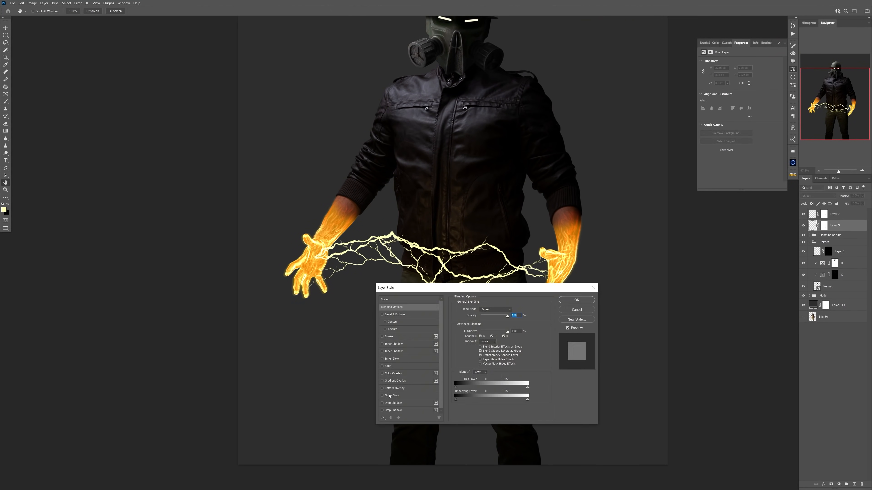
{"action": "left_click", "coordinate": [160, 305]}
{"action": "left_click_drag", "start_coordinate": [171, 337], "coordinate": [175, 337]}
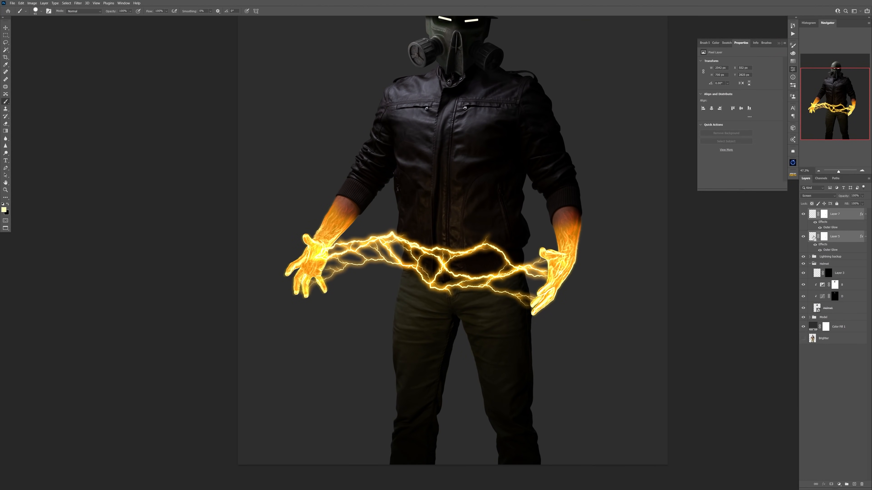
Group the two glowing lightning layers as Lightnings and open the spread of Layer 7's Outer Glow for editing.
{"action": "left_click", "coordinate": [835, 236]}
{"action": "double_click", "coordinate": [835, 235]}
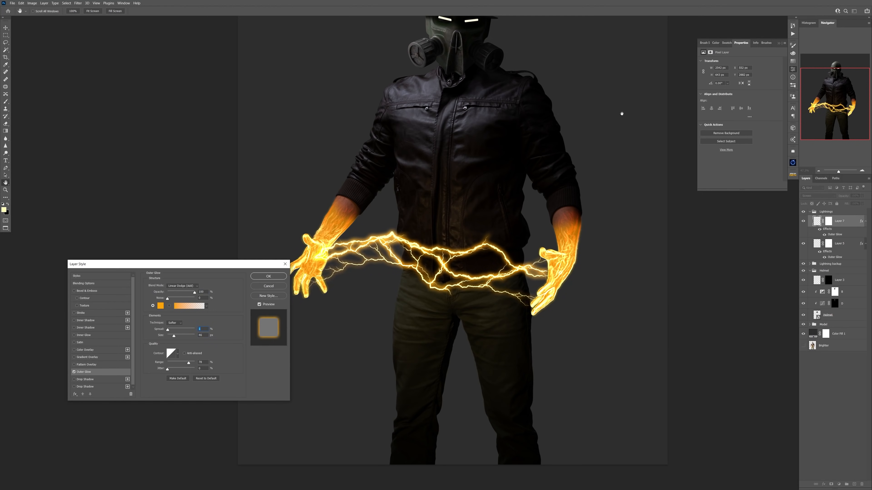
{"action": "left_click", "coordinate": [202, 329]}
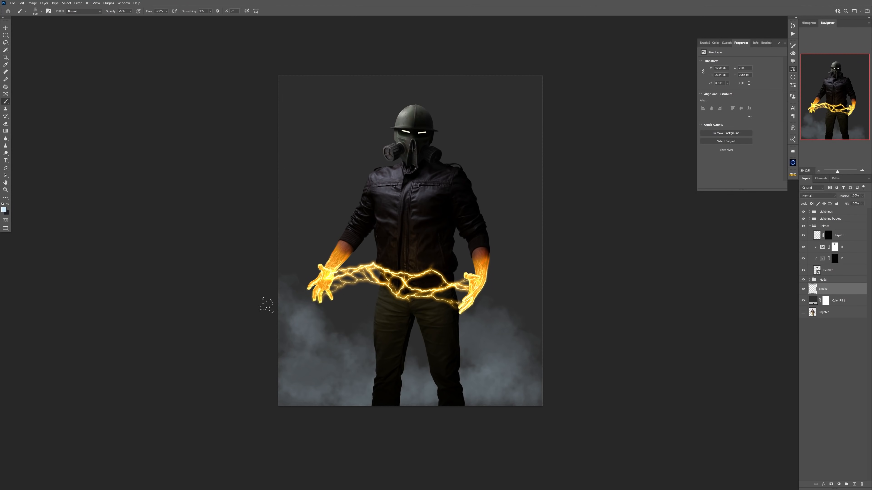
Paint smoke on the Smoke layer around the hands and on both sides of the legs, alternating brush colors.
{"action": "left_click_drag", "start_coordinate": [316, 320], "coordinate": [354, 343]}
{"action": "left_click_drag", "start_coordinate": [511, 256], "coordinate": [530, 283]}
{"action": "key", "text": "x"}
{"action": "left_click_drag", "start_coordinate": [296, 368], "coordinate": [354, 381]}
{"action": "left_click_drag", "start_coordinate": [508, 385], "coordinate": [481, 386]}
{"action": "left_click_drag", "start_coordinate": [306, 363], "coordinate": [310, 383]}
{"action": "mouse_move", "coordinate": [486, 374]}
{"action": "left_mouse_down"}
{"action": "mouse_move", "coordinate": [498, 385]}
{"action": "mouse_move", "coordinate": [531, 296]}
{"action": "left_mouse_up"}
Adjust the Smoke layer's tones with Curves and soften the smoke with a filter.
{"action": "key", "text": "ctrl+m"}
{"action": "left_click_drag", "start_coordinate": [84, 138], "coordinate": [86, 144]}
{"action": "left_click_drag", "start_coordinate": [110, 112], "coordinate": [108, 105]}
{"action": "left_click", "coordinate": [203, 75]}
{"action": "left_click", "coordinate": [77, 4]}
{"action": "left_click", "coordinate": [165, 95]}
{"action": "left_click", "coordinate": [183, 253]}
{"action": "right_click", "coordinate": [365, 330]}
{"action": "left_click", "coordinate": [381, 323]}
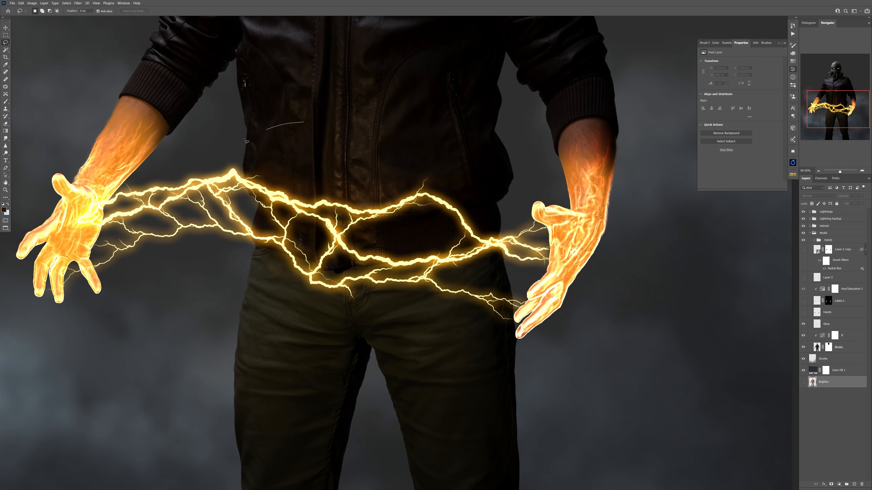
Place a copy of the Brighter layer's waist area above the model and mask it to the jacket hem near the lightning.
{"action": "left_click_drag", "start_coordinate": [814, 337], "coordinate": [814, 337]}
{"action": "left_click", "coordinate": [831, 484], "text": "alt"}
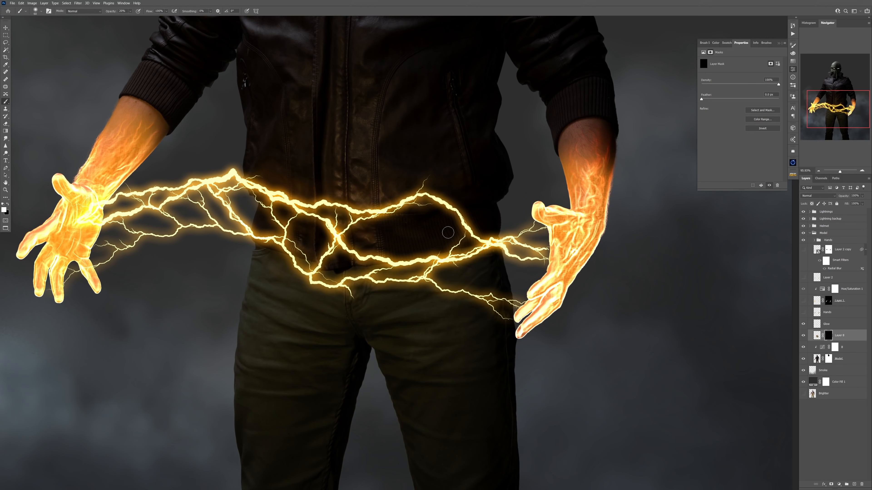
{"action": "key", "text": "bracketright"}
{"action": "key", "text": "bracketright"}
{"action": "key", "text": "bracketright"}
{"action": "key", "text": "bracketright"}
{"action": "key", "text": "bracketright"}
{"action": "mouse_move", "coordinate": [448, 232]}
{"action": "left_mouse_down"}
{"action": "mouse_move", "coordinate": [360, 239]}
{"action": "mouse_move", "coordinate": [482, 254]}
{"action": "left_mouse_up"}
{"action": "key", "text": "bracketright"}
{"action": "key", "text": "bracketright"}
{"action": "key", "text": "bracketright"}
{"action": "key", "text": "bracketright"}
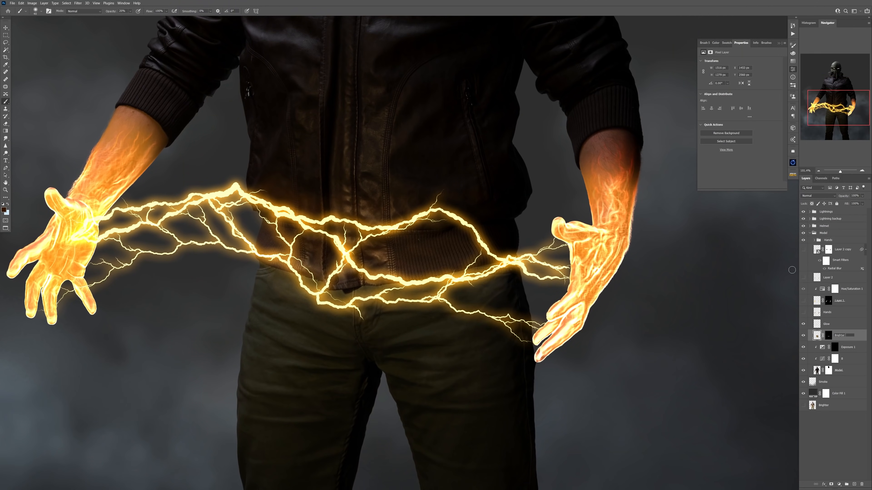
Try painting the Brighter parts mask across the jacket and upper trousers, and undo the strokes.
{"action": "left_click", "coordinate": [829, 335]}
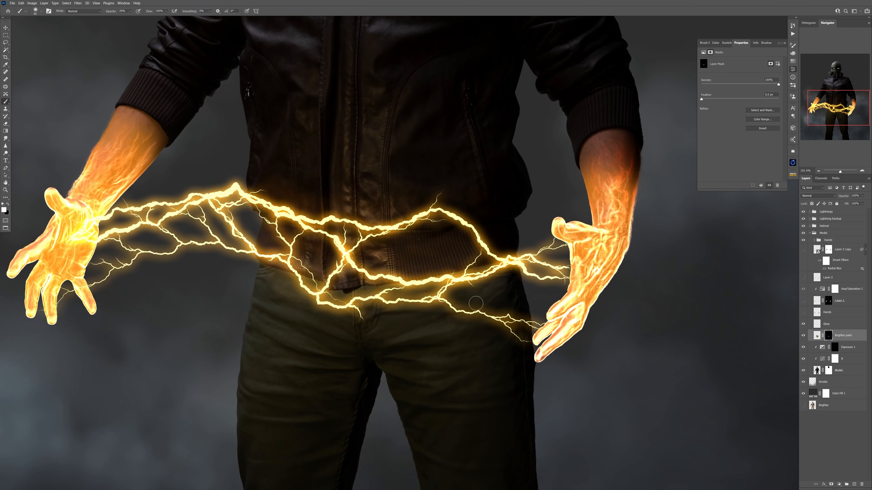
{"action": "left_click_drag", "start_coordinate": [507, 201], "coordinate": [278, 197]}
{"action": "key", "text": "bracketright"}
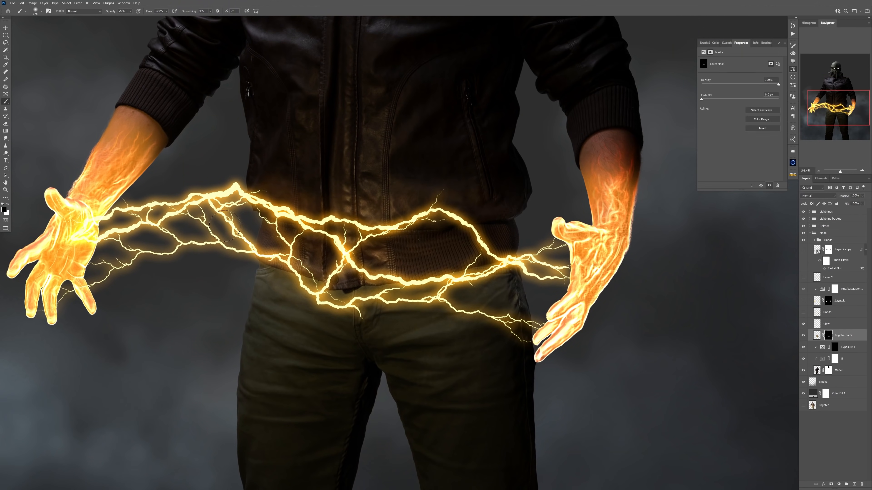
{"action": "left_click_drag", "start_coordinate": [285, 320], "coordinate": [405, 322]}
{"action": "key", "text": "ctrl+z"}
{"action": "key", "text": "ctrl+z"}
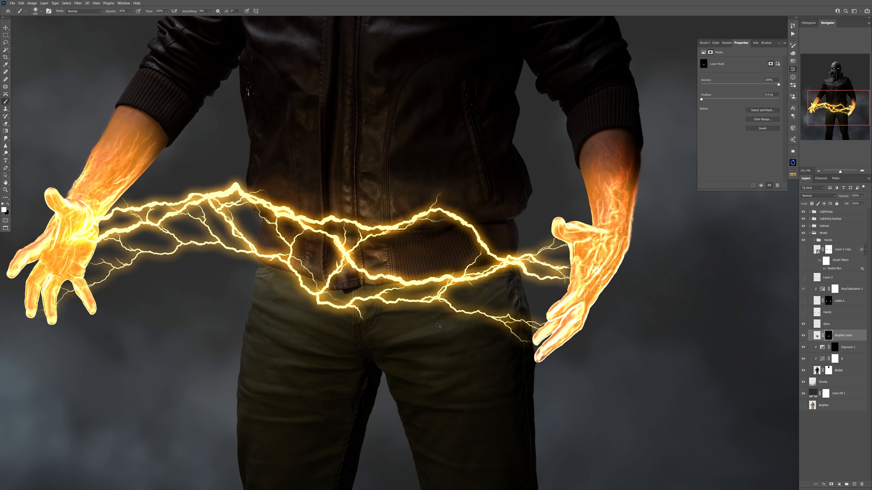
Adjust the brush and touch up the Brighter parts mask around the waist beneath the lightning.
{"action": "right_click", "coordinate": [443, 295]}
{"action": "left_click", "coordinate": [402, 276]}
{"action": "scroll", "coordinate": [401, 271], "scroll_direction": "down", "scroll_amount": 8}
{"action": "scroll", "coordinate": [399, 253], "scroll_direction": "up", "scroll_amount": 7}
{"action": "scroll", "coordinate": [344, 252], "scroll_direction": "down", "scroll_amount": 6}
{"action": "scroll", "coordinate": [344, 252], "scroll_direction": "up", "scroll_amount": 5}
{"action": "scroll", "coordinate": [414, 273], "scroll_direction": "down", "scroll_amount": 5}
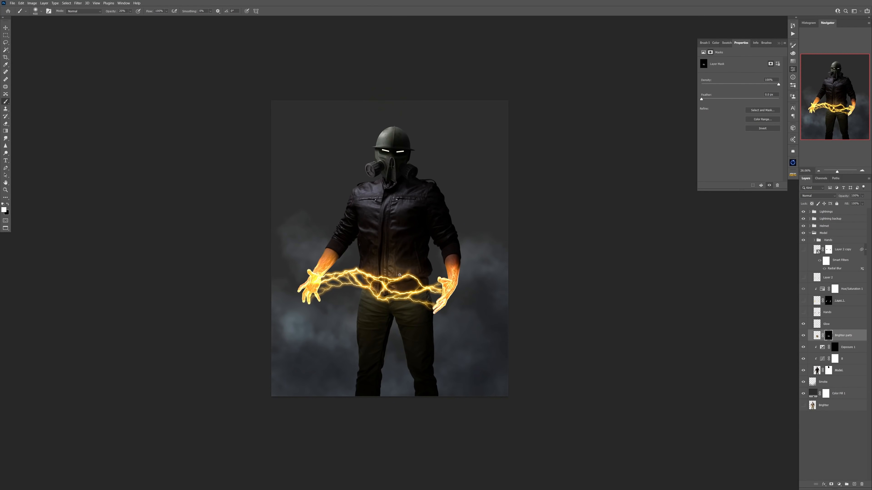
{"action": "scroll", "coordinate": [399, 275], "scroll_direction": "up", "scroll_amount": 5}
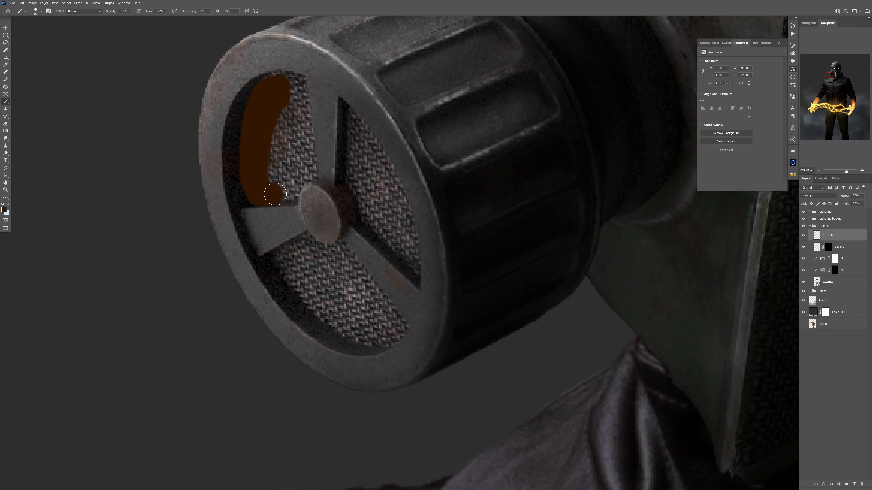
Fill both gas-mask filter grilles with dark orange-brown on a new Linear Dodge (Add) layer and erase the spill.
{"action": "left_click_drag", "start_coordinate": [271, 172], "coordinate": [295, 110]}
{"action": "left_click_drag", "start_coordinate": [402, 256], "coordinate": [396, 231]}
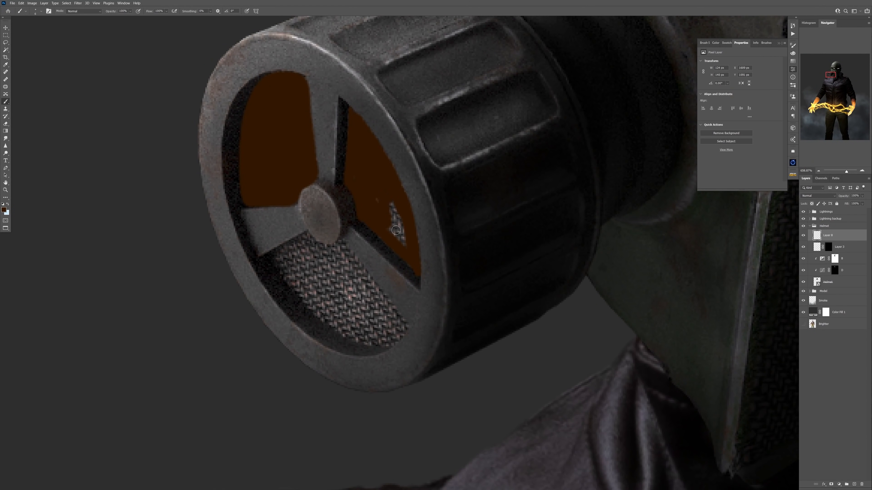
{"action": "left_click_drag", "start_coordinate": [362, 337], "coordinate": [295, 254]}
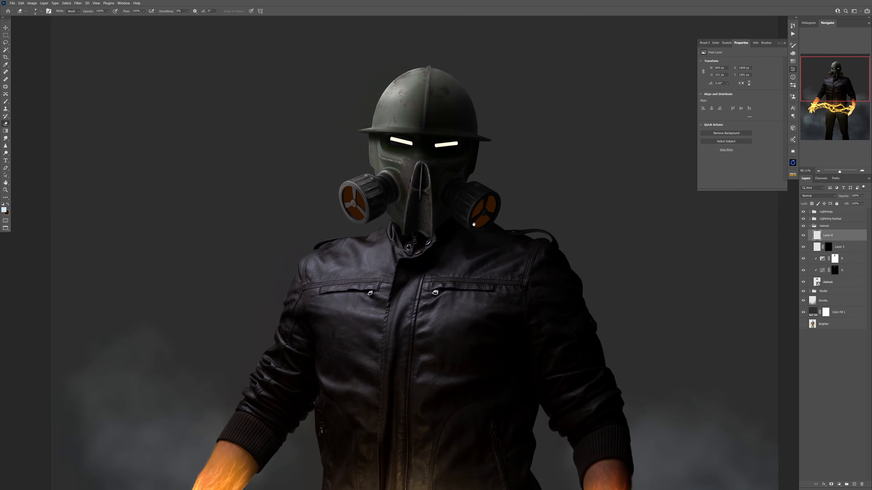
{"action": "left_click_drag", "start_coordinate": [442, 206], "coordinate": [501, 233]}
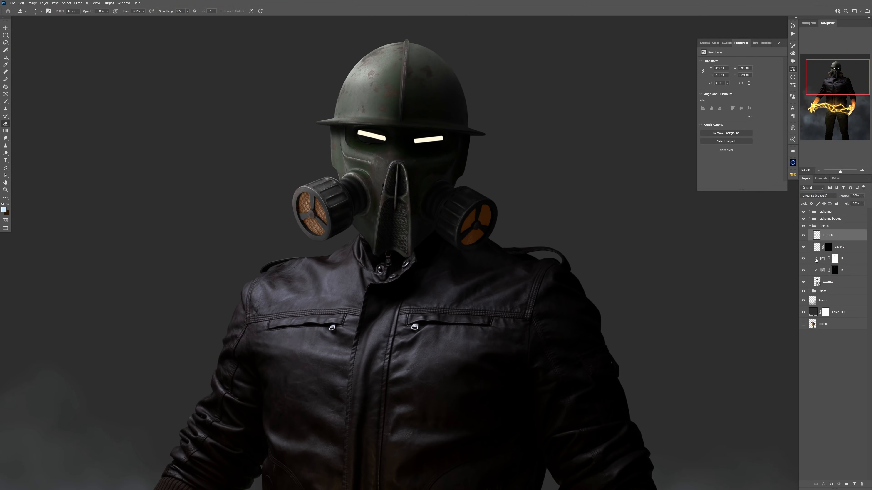
Duplicate the grille color on Layer 8 and clip a Hue/Saturation adjustment with reduced lightness to the copy.
{"action": "left_click", "coordinate": [824, 267]}
{"action": "left_click", "coordinate": [822, 261]}
{"action": "left_click", "coordinate": [811, 237]}
{"action": "left_click", "coordinate": [839, 485]}
{"action": "left_click", "coordinate": [828, 247]}
{"action": "key", "text": "ctrl+j"}
{"action": "left_click", "coordinate": [844, 235]}
{"action": "left_click", "coordinate": [744, 185]}
{"action": "mouse_move", "coordinate": [740, 105]}
{"action": "left_mouse_down"}
{"action": "mouse_move", "coordinate": [760, 105]}
{"action": "mouse_move", "coordinate": [724, 105]}
{"action": "left_mouse_up"}
{"action": "left_click_drag", "start_coordinate": [451, 225], "coordinate": [500, 228]}
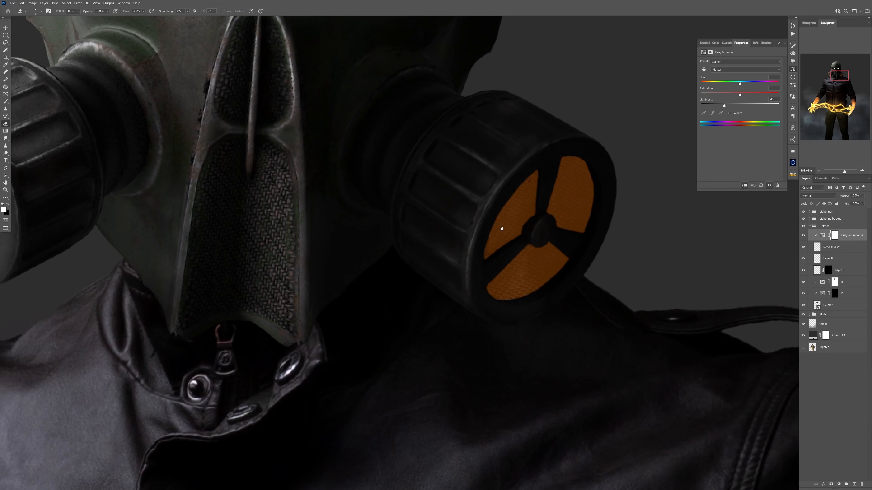
Hide the original Layer 8 and try a brush stroke on the helmet's Exposure mask over the grille.
{"action": "left_click", "coordinate": [828, 258]}
{"action": "left_click", "coordinate": [804, 258]}
{"action": "left_click", "coordinate": [835, 282]}
{"action": "key", "text": "b"}
{"action": "key", "text": "x"}
{"action": "left_click_drag", "start_coordinate": [497, 163], "coordinate": [443, 247]}
{"action": "key", "text": "ctrl+z"}
Soften the brush and paint the Exposure mask black inside Layer 8 copy's grille shapes to lift the darkening there.
{"action": "right_click", "coordinate": [490, 229]}
{"action": "left_click_drag", "start_coordinate": [597, 256], "coordinate": [494, 256]}
{"action": "key", "text": "Return"}
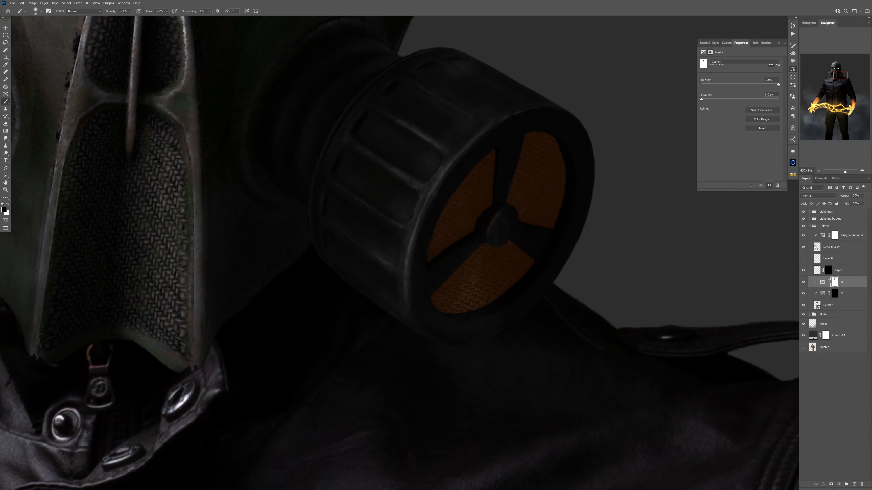
{"action": "left_click", "coordinate": [817, 247], "text": "ctrl"}
{"action": "left_click_drag", "start_coordinate": [487, 172], "coordinate": [438, 248]}
{"action": "left_click_drag", "start_coordinate": [541, 144], "coordinate": [543, 213]}
{"action": "left_click_drag", "start_coordinate": [519, 257], "coordinate": [497, 277]}
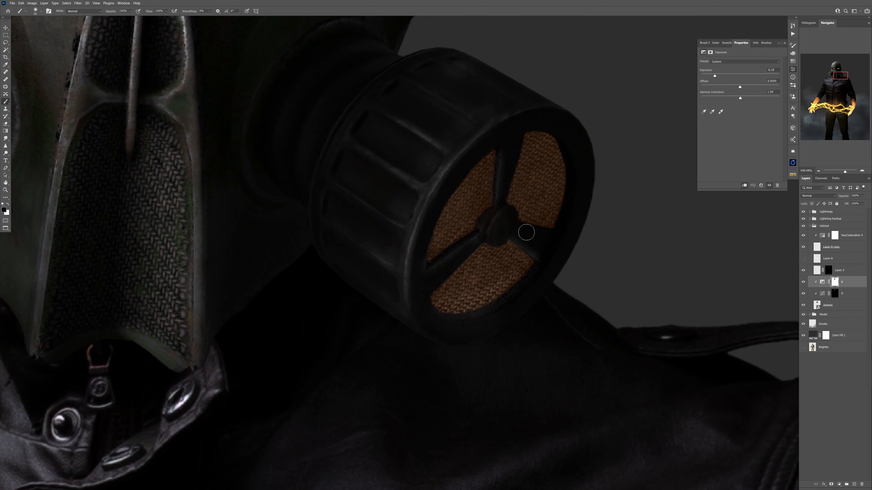
{"action": "scroll", "coordinate": [522, 220], "scroll_direction": "down", "scroll_amount": 1}
{"action": "scroll", "coordinate": [508, 326], "scroll_direction": "down", "scroll_amount": 4}
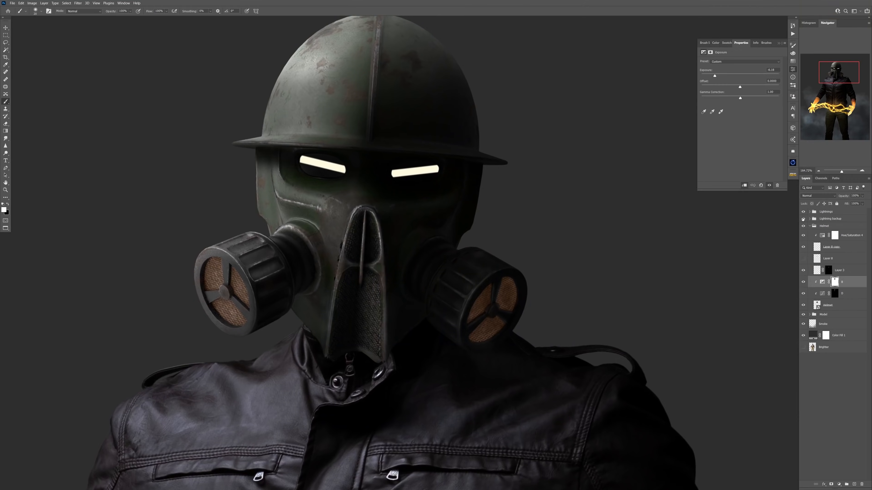
Raise the lightness of the Hue/Saturation adjustment on the grille color.
{"action": "left_click", "coordinate": [835, 235]}
{"action": "left_click_drag", "start_coordinate": [724, 106], "coordinate": [751, 106]}
{"action": "scroll", "coordinate": [683, 171], "scroll_direction": "down", "scroll_amount": 2}
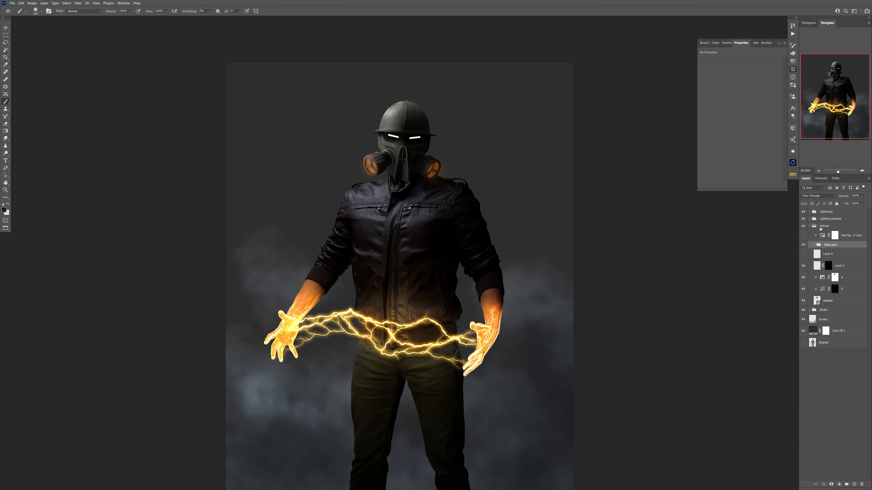
Clip a Hue/Saturation adjustment with shifted hue and raised saturation to the helmet layer, and add a Curves adjustment above it.
{"action": "left_click", "coordinate": [828, 301]}
{"action": "left_click", "coordinate": [839, 484]}
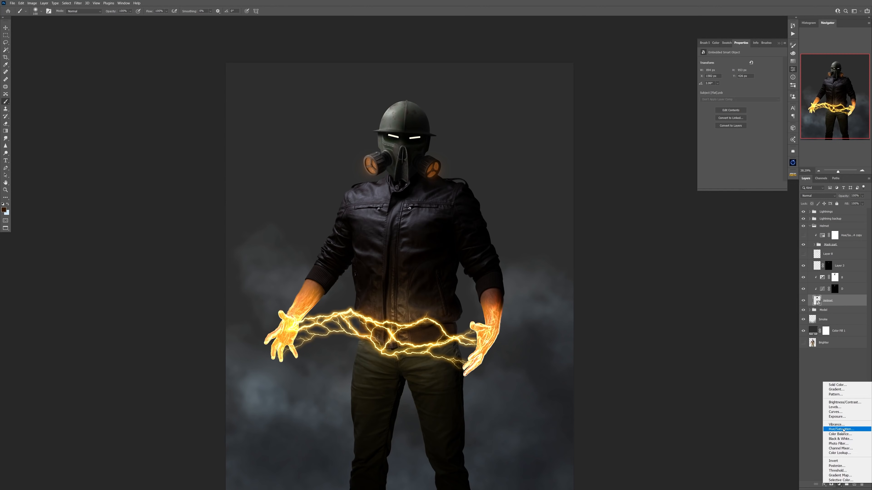
{"action": "left_click", "coordinate": [844, 429]}
{"action": "left_click_drag", "start_coordinate": [740, 84], "coordinate": [746, 90]}
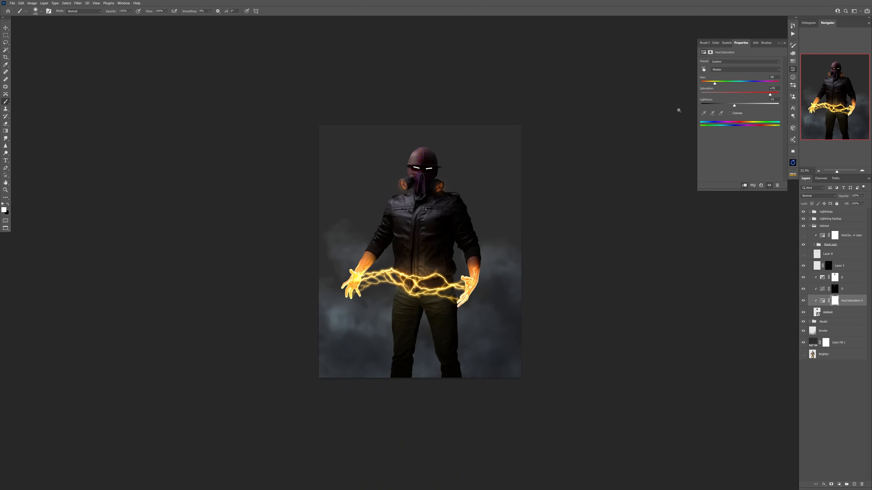
{"action": "left_click", "coordinate": [803, 301]}
{"action": "left_click", "coordinate": [839, 484]}
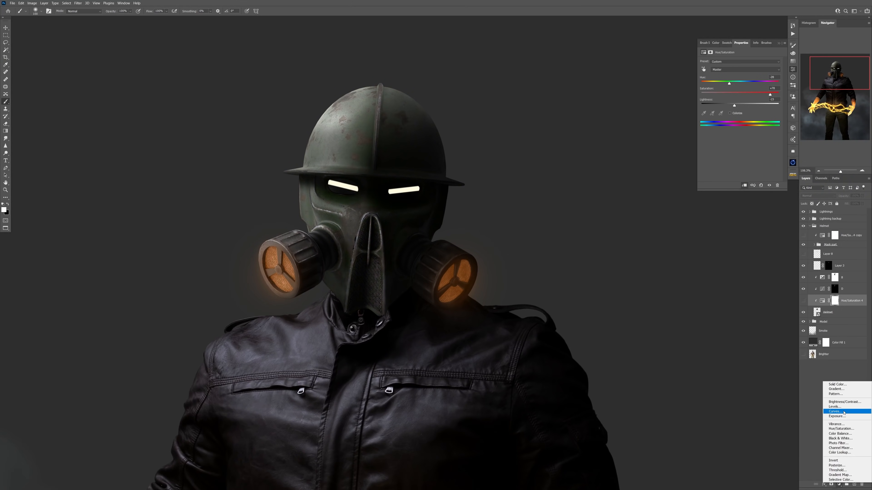
{"action": "left_click", "coordinate": [844, 413]}
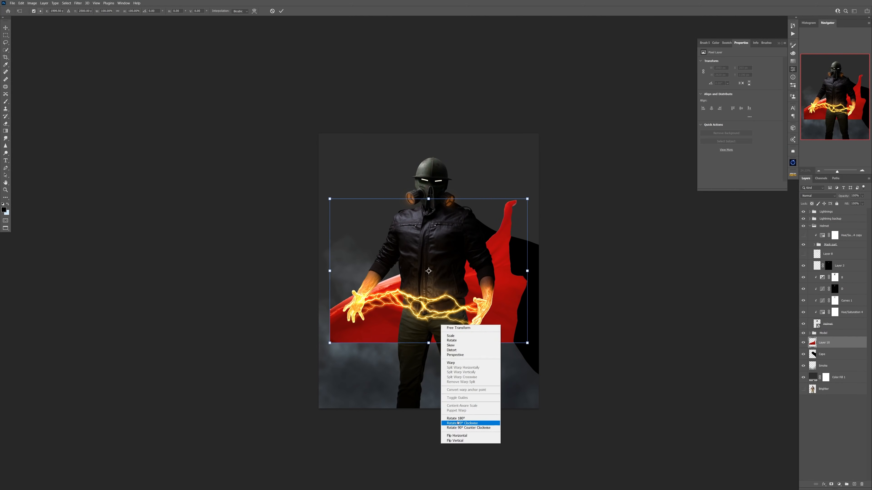
Select the flowing red cape in the photo of the masked doctor.
{"action": "left_click", "coordinate": [468, 419]}
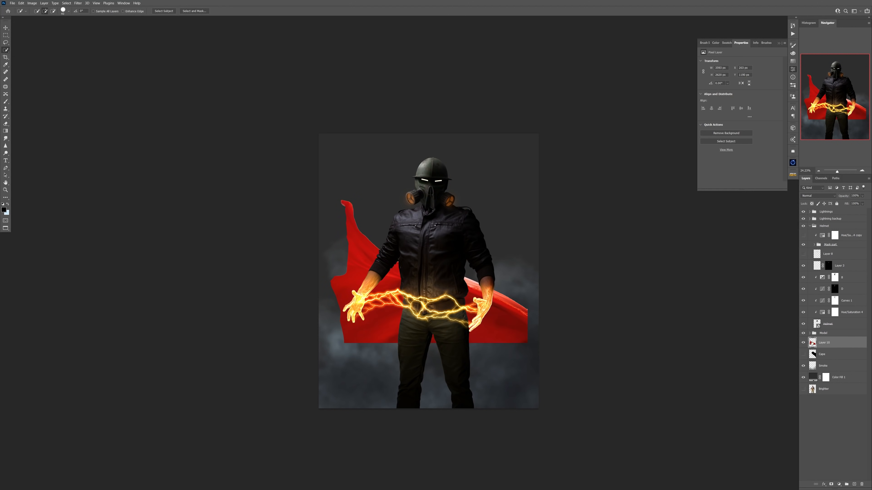
Try a Hue/Saturation adjustment with lowered saturation above the red cape layer, and hide that adjustment.
{"action": "left_click", "coordinate": [839, 484]}
{"action": "left_click", "coordinate": [838, 430]}
{"action": "mouse_move", "coordinate": [740, 93]}
{"action": "left_mouse_down"}
{"action": "mouse_move", "coordinate": [701, 94]}
{"action": "mouse_move", "coordinate": [695, 109]}
{"action": "left_mouse_up"}
{"action": "left_click", "coordinate": [804, 342]}
Clip a Black & White adjustment to the red cape layer, lowering Yellows to -200 and darkening Reds to blacken the fabric.
{"action": "left_click", "coordinate": [824, 354]}
{"action": "left_click", "coordinate": [838, 485]}
{"action": "left_click", "coordinate": [840, 440]}
{"action": "left_click", "coordinate": [745, 185]}
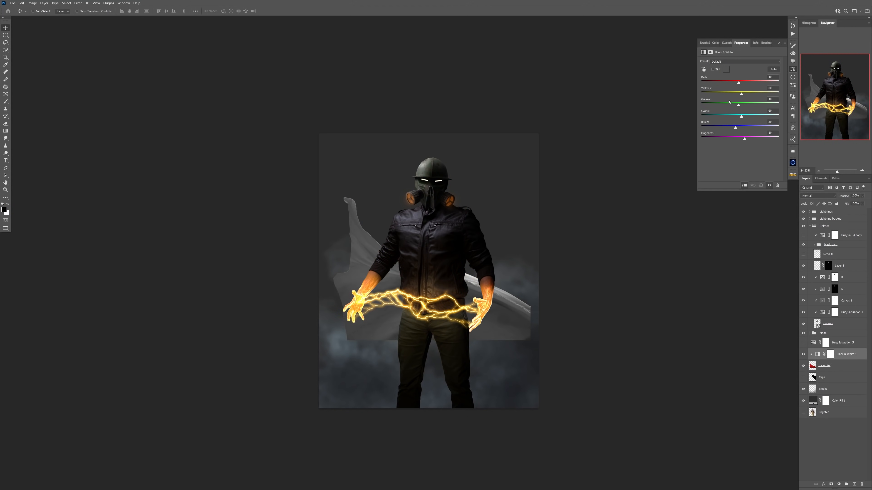
{"action": "left_click_drag", "start_coordinate": [741, 94], "coordinate": [708, 94]}
{"action": "left_click_drag", "start_coordinate": [738, 83], "coordinate": [733, 83]}
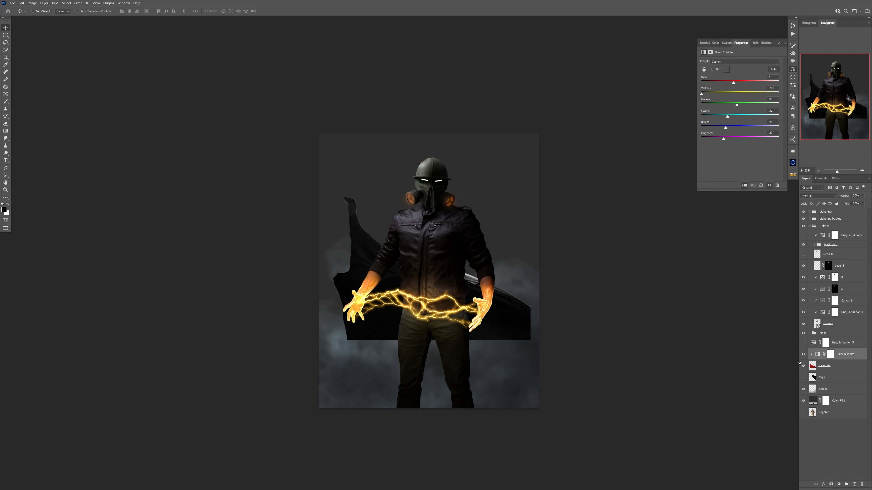
Move, rotate and reshape the cape layer so it flows out from behind the shoulder beside the model.
{"action": "left_click", "coordinate": [824, 365]}
{"action": "left_click_drag", "start_coordinate": [429, 285], "coordinate": [517, 284]}
{"action": "key", "text": "ctrl+t"}
{"action": "left_click_drag", "start_coordinate": [624, 189], "coordinate": [649, 245]}
{"action": "left_click_drag", "start_coordinate": [519, 242], "coordinate": [519, 211]}
{"action": "left_click_drag", "start_coordinate": [481, 344], "coordinate": [475, 339]}
{"action": "left_click_drag", "start_coordinate": [456, 136], "coordinate": [425, 131]}
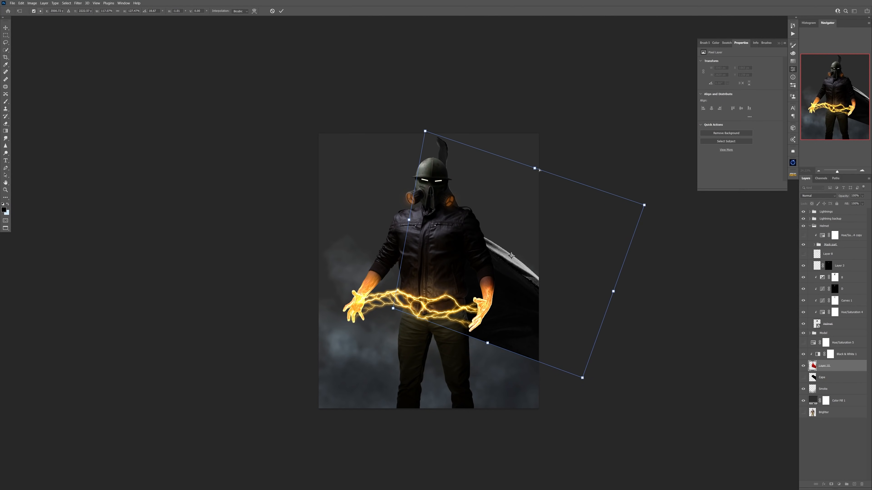
{"action": "left_click_drag", "start_coordinate": [538, 265], "coordinate": [567, 267]}
{"action": "left_click_drag", "start_coordinate": [469, 284], "coordinate": [472, 284]}
{"action": "key", "text": "Return"}
Add a layer mask to the cape, paint out the excess above the shoulder and along its upper edge, and apply the mask.
{"action": "left_click", "coordinate": [831, 484]}
{"action": "key", "text": "b"}
{"action": "right_click", "coordinate": [386, 228]}
{"action": "key", "text": "Return"}
{"action": "left_click_drag", "start_coordinate": [379, 65], "coordinate": [379, 91]}
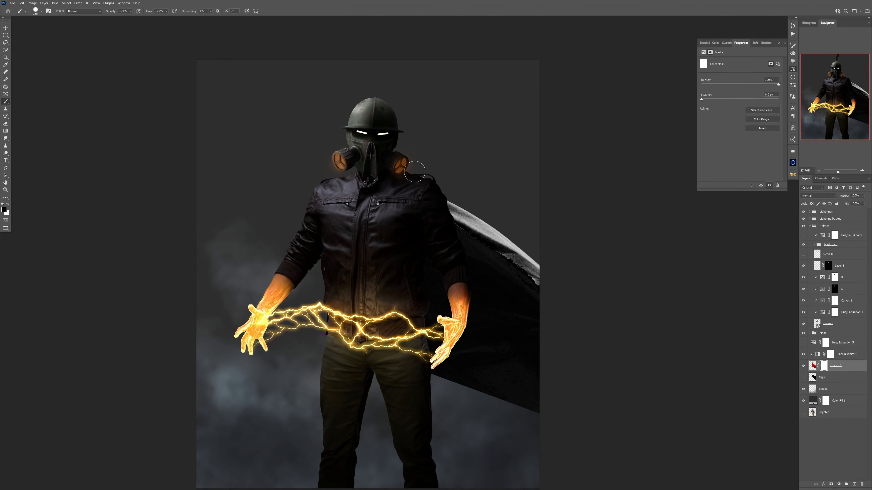
{"action": "left_click_drag", "start_coordinate": [469, 219], "coordinate": [498, 220]}
{"action": "mouse_move", "coordinate": [466, 216]}
{"action": "left_mouse_down"}
{"action": "mouse_move", "coordinate": [549, 292]}
{"action": "mouse_move", "coordinate": [480, 262]}
{"action": "left_mouse_up"}
{"action": "right_click", "coordinate": [841, 366]}
{"action": "left_click", "coordinate": [831, 228]}
Warp the cape layer so it curves down from the shoulder and fills the area beside the model.
{"action": "key", "text": "ctrl+t"}
{"action": "left_click_drag", "start_coordinate": [470, 219], "coordinate": [485, 204]}
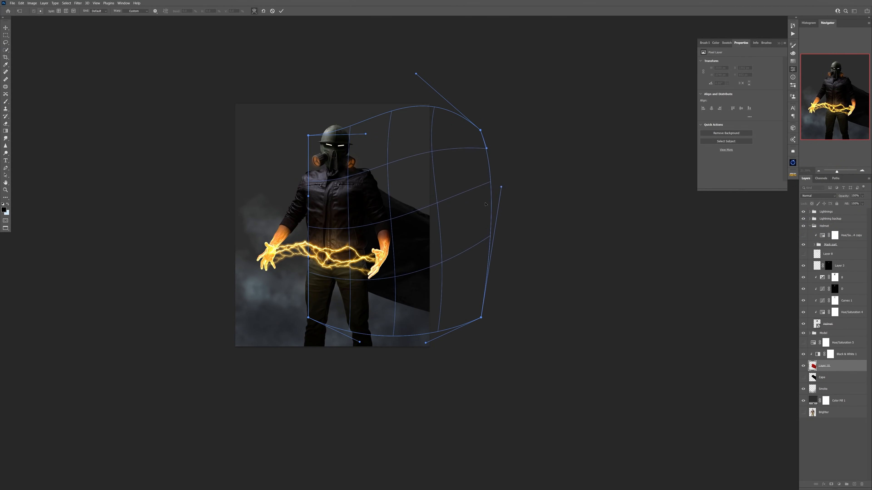
{"action": "left_click_drag", "start_coordinate": [359, 342], "coordinate": [379, 290]}
{"action": "key", "text": "ctrl+t"}
{"action": "left_click_drag", "start_coordinate": [403, 73], "coordinate": [403, 56]}
{"action": "right_click", "coordinate": [426, 237]}
{"action": "left_click", "coordinate": [441, 285]}
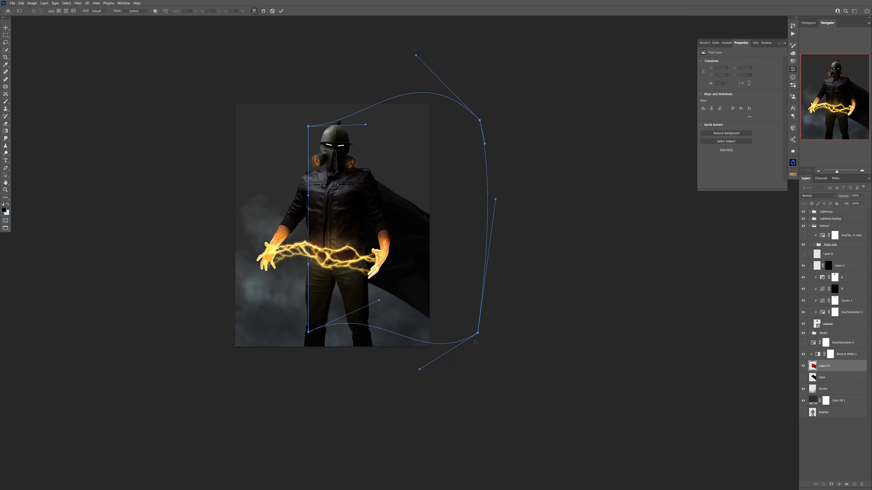
{"action": "scroll", "coordinate": [339, 133], "scroll_direction": "up", "scroll_amount": 5}
{"action": "scroll", "coordinate": [382, 199], "scroll_direction": "down", "scroll_amount": 5}
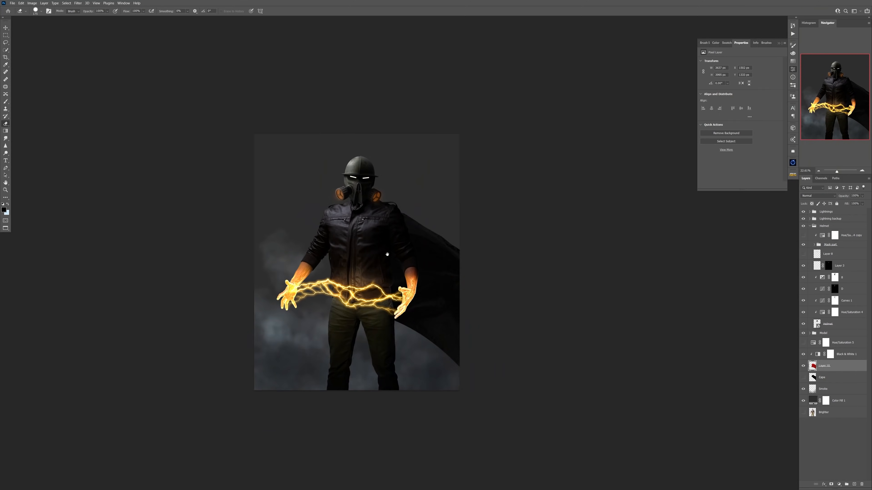
{"action": "left_click_drag", "start_coordinate": [386, 253], "coordinate": [355, 232]}
{"action": "scroll", "coordinate": [366, 253], "scroll_direction": "down", "scroll_amount": 2}
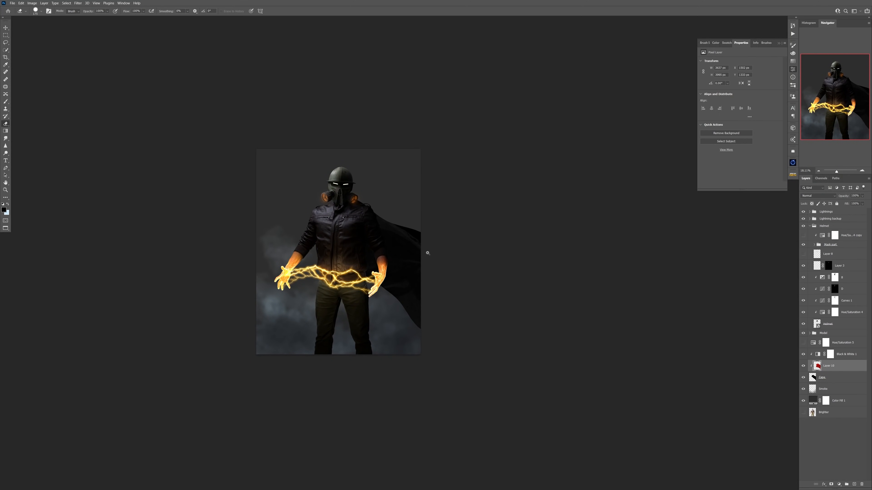
Run the Camera Raw filter on the red cape layer using its noise reduction controls.
{"action": "scroll", "coordinate": [391, 232], "scroll_direction": "up", "scroll_amount": 5}
{"action": "left_click", "coordinate": [491, 309]}
{"action": "left_click", "coordinate": [854, 231]}
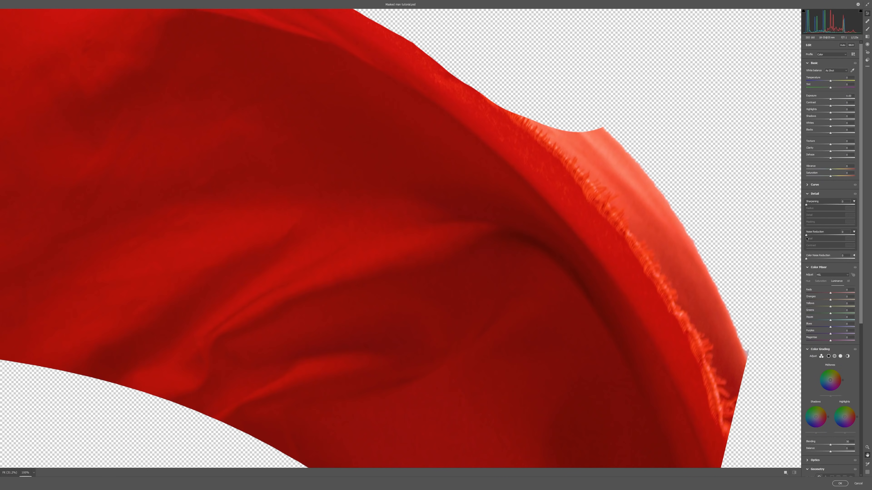
{"action": "left_click", "coordinate": [844, 485]}
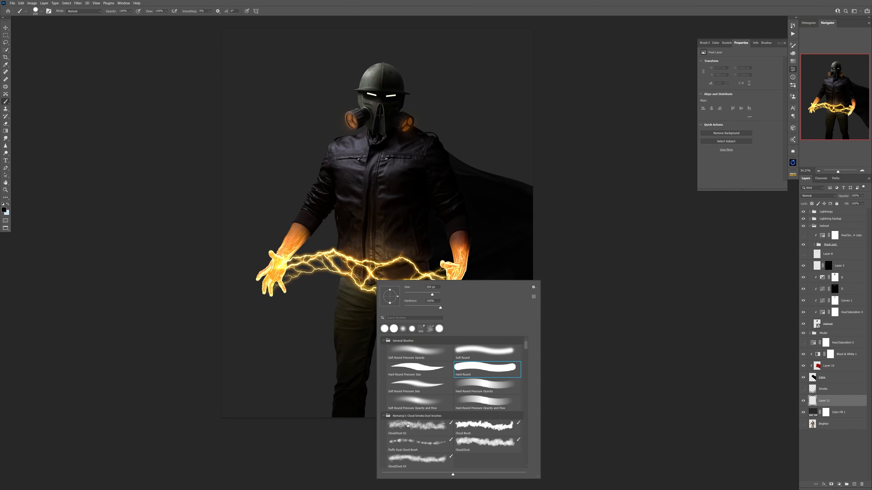
Paint faint smoke over the backdrop around the model on Layer 11, erasing it in the lower area.
{"action": "left_click_drag", "start_coordinate": [261, 384], "coordinate": [244, 415]}
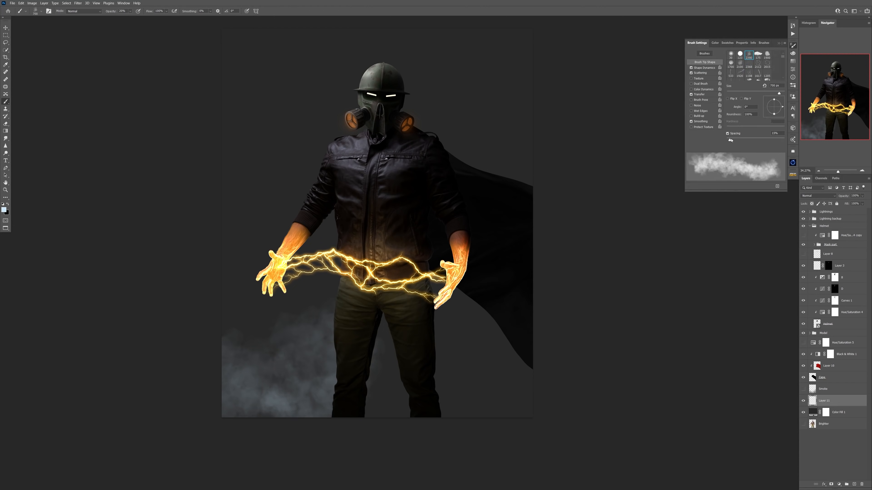
{"action": "left_click_drag", "start_coordinate": [261, 330], "coordinate": [302, 306]}
{"action": "mouse_move", "coordinate": [387, 367]}
{"action": "left_mouse_down"}
{"action": "mouse_move", "coordinate": [467, 336]}
{"action": "mouse_move", "coordinate": [494, 371]}
{"action": "left_mouse_up"}
{"action": "key", "text": "x"}
{"action": "left_click_drag", "start_coordinate": [255, 390], "coordinate": [296, 388]}
{"action": "key", "text": "x"}
{"action": "left_click_drag", "start_coordinate": [271, 86], "coordinate": [302, 109]}
{"action": "left_click_drag", "start_coordinate": [295, 302], "coordinate": [222, 382]}
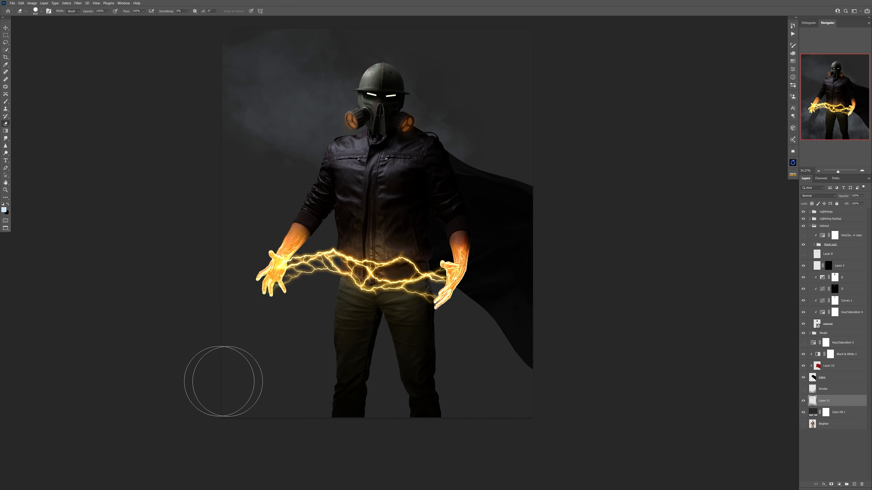
Soften the smoke around the legs and cape on Layer 11, and brush more across the lower backdrop.
{"action": "left_click_drag", "start_coordinate": [261, 360], "coordinate": [309, 330]}
{"action": "left_click_drag", "start_coordinate": [448, 311], "coordinate": [481, 347]}
{"action": "key", "text": "x"}
{"action": "key", "text": "4"}
{"action": "left_click_drag", "start_coordinate": [306, 416], "coordinate": [384, 426]}
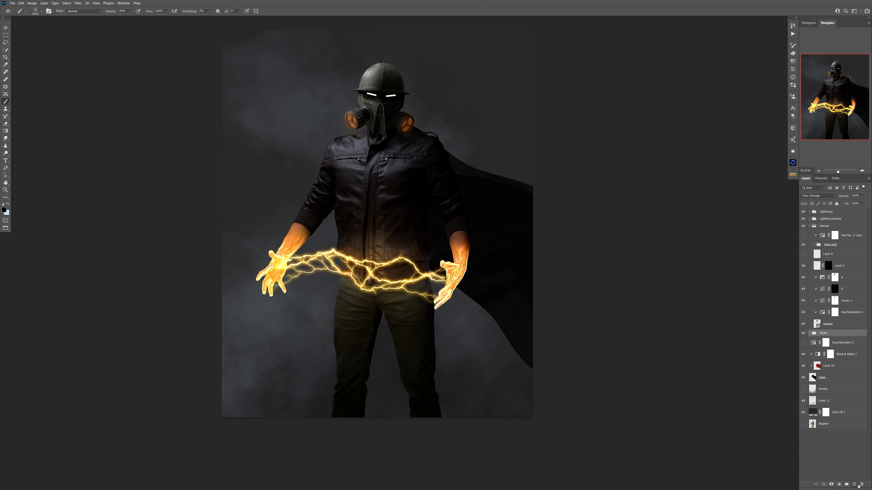
Add a new layer above the Model group and name it Smoke.
{"action": "left_click", "coordinate": [854, 484]}
{"action": "double_click", "coordinate": [823, 336]}
{"action": "type", "text": "Smoke"}
{"action": "key", "text": "Return"}
Paint dark smoke over the model's legs and the lower cape at full brush opacity.
{"action": "key", "text": "x"}
{"action": "key", "text": "1"}
{"action": "left_click_drag", "start_coordinate": [454, 378], "coordinate": [363, 394]}
{"action": "key", "text": "x"}
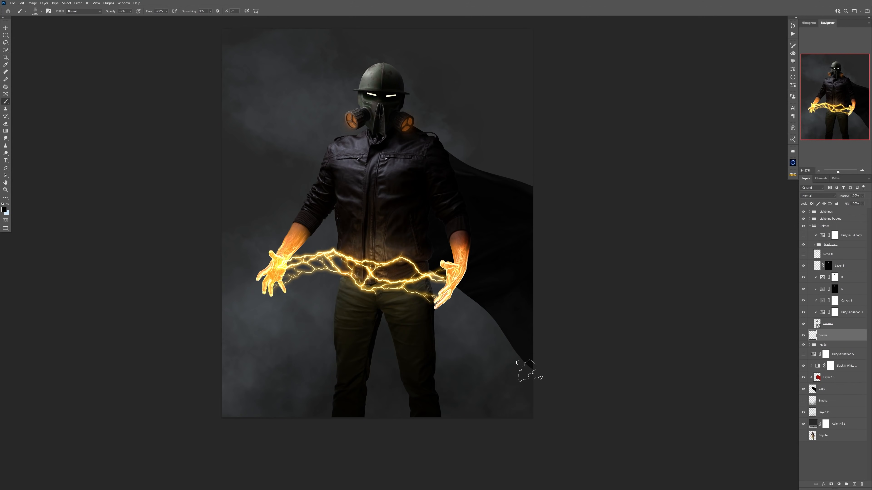
{"action": "key", "text": "0"}
{"action": "left_click_drag", "start_coordinate": [454, 378], "coordinate": [314, 413]}
{"action": "left_click_drag", "start_coordinate": [481, 364], "coordinate": [506, 409]}
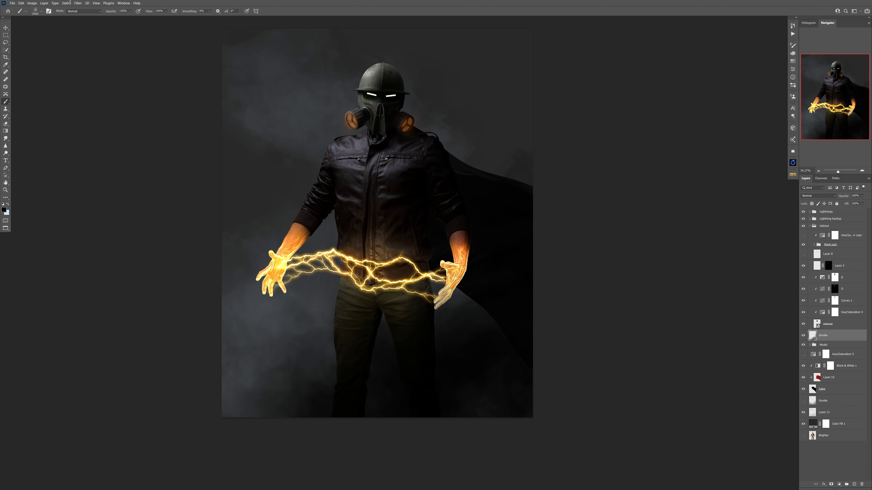
Convert the dark Smoke layer for smart filters and apply a Gaussian Blur to it.
{"action": "left_click", "coordinate": [78, 3]}
{"action": "left_click", "coordinate": [92, 17]}
{"action": "left_click", "coordinate": [78, 3]}
{"action": "mouse_move", "coordinate": [82, 77]}
{"action": "left_click", "coordinate": [151, 100]}
{"action": "left_click", "coordinate": [182, 254]}
Show the Smoke layer beneath the cape and set its blend mode to Hard Light.
{"action": "left_click", "coordinate": [804, 417]}
{"action": "left_click", "coordinate": [823, 417]}
{"action": "left_click", "coordinate": [818, 196]}
{"action": "left_click", "coordinate": [807, 269]}
{"action": "left_click", "coordinate": [819, 196]}
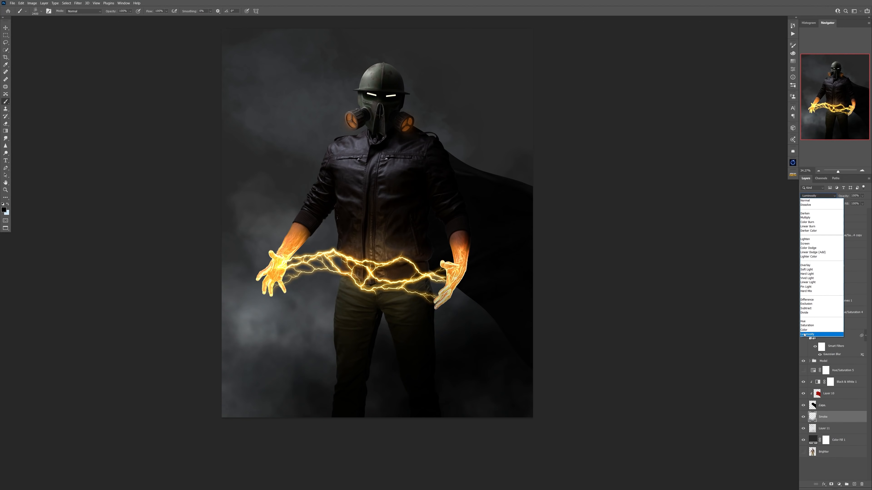
{"action": "left_click", "coordinate": [804, 276]}
{"action": "left_click_drag", "start_coordinate": [314, 372], "coordinate": [321, 335]}
{"action": "key", "text": "ctrl+z"}
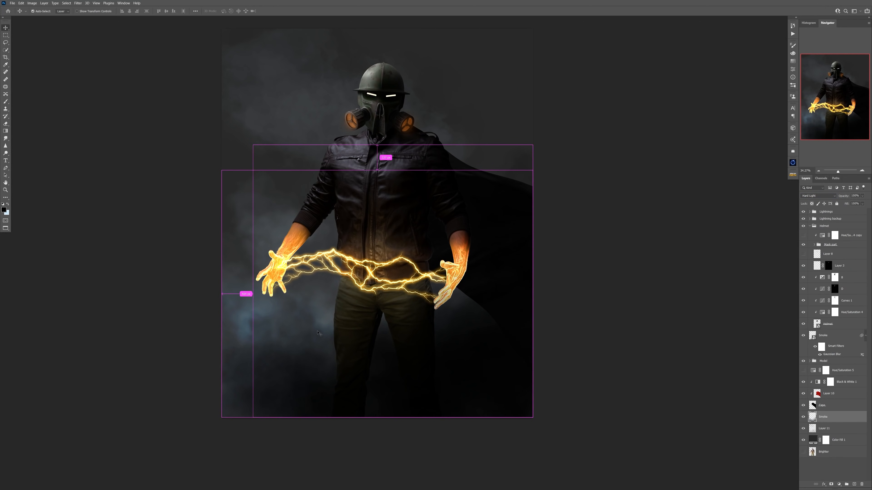
Duplicate the Smoke layer, flip the copy vertically and horizontally, and position it around the helmet.
{"action": "key", "text": "ctrl+j"}
{"action": "key", "text": "ctrl+t"}
{"action": "right_click", "coordinate": [337, 329]}
{"action": "left_click", "coordinate": [348, 445]}
{"action": "left_click_drag", "start_coordinate": [381, 366], "coordinate": [381, 170]}
{"action": "right_click", "coordinate": [383, 170]}
{"action": "left_click", "coordinate": [395, 280]}
{"action": "left_click_drag", "start_coordinate": [432, 190], "coordinate": [431, 158]}
{"action": "key", "text": "Return"}
{"action": "key", "text": "b"}
{"action": "key", "text": "x"}
{"action": "left_click", "coordinate": [318, 79]}
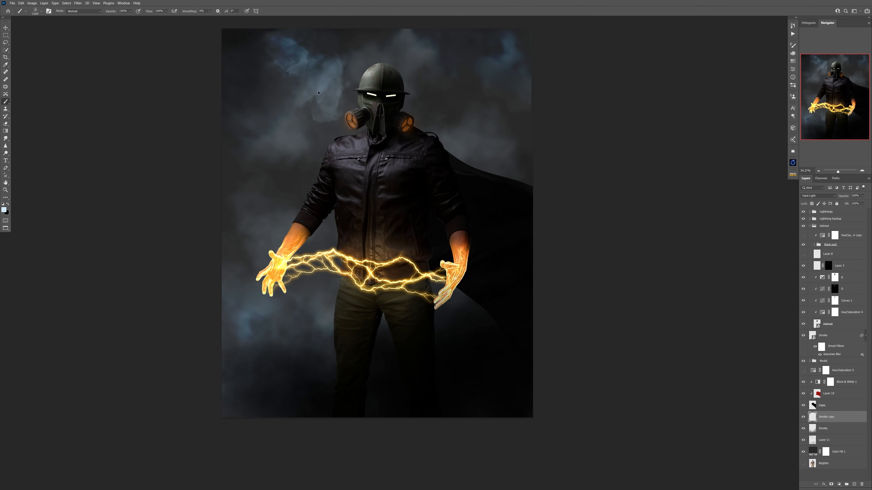
{"action": "key", "text": "ctrl+z"}
{"action": "key", "text": "ctrl+z"}
Add a new layer above Smoke copy and apply a Gaussian Blur to Smoke copy.
{"action": "left_click", "coordinate": [854, 484]}
{"action": "left_click", "coordinate": [831, 429]}
{"action": "left_click", "coordinate": [78, 3]}
{"action": "left_click", "coordinate": [159, 92]}
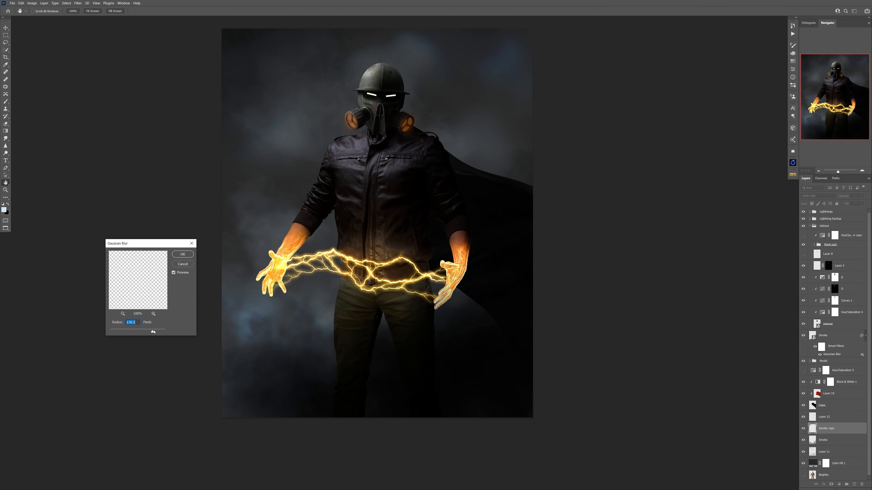
{"action": "left_click", "coordinate": [181, 255]}
Stamp light smoke clouds on both sides of the helmet on Layer 12, undoing the unsuitable stamps.
{"action": "left_click", "coordinate": [831, 417]}
{"action": "left_click", "coordinate": [306, 98]}
{"action": "key", "text": "ctrl+z"}
{"action": "left_click", "coordinate": [310, 117]}
{"action": "left_click", "coordinate": [448, 102]}
{"action": "key", "text": "ctrl+z"}
{"action": "left_click", "coordinate": [282, 115]}
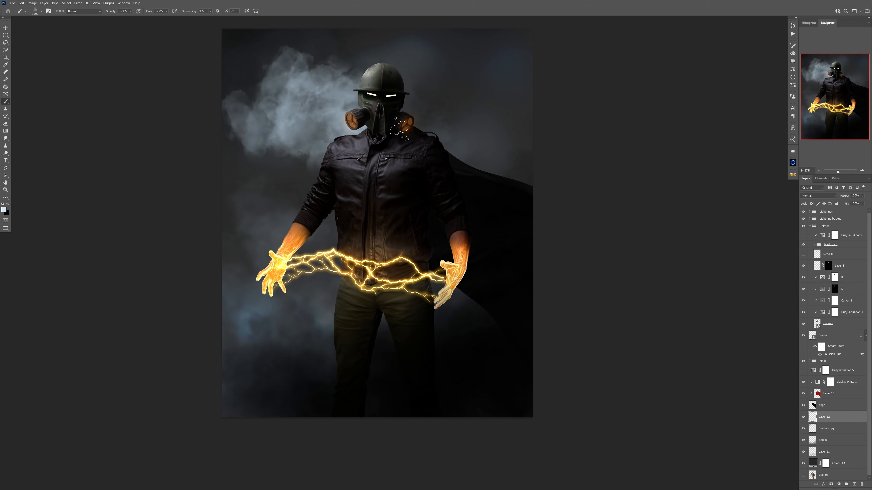
{"action": "left_click", "coordinate": [461, 87]}
{"action": "key", "text": "ctrl+z"}
{"action": "left_click", "coordinate": [471, 109]}
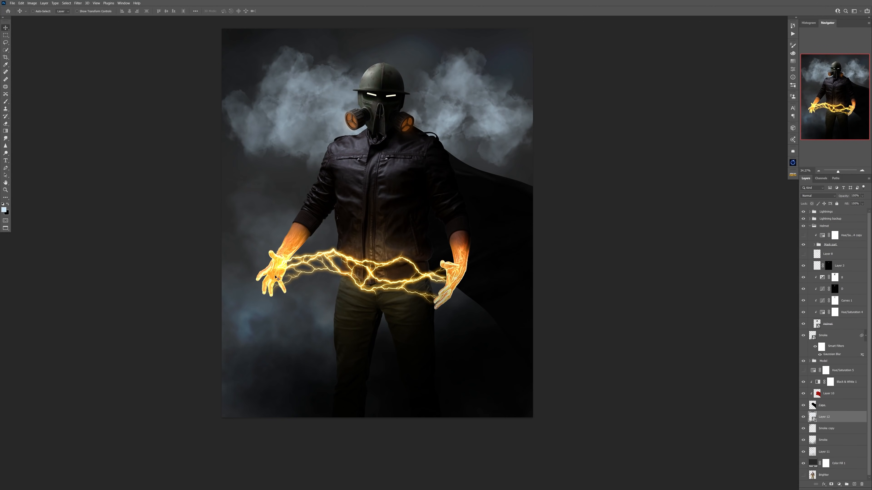
{"action": "key", "text": "ctrl+z"}
{"action": "left_click", "coordinate": [275, 259]}
{"action": "left_click", "coordinate": [278, 292]}
{"action": "left_click", "coordinate": [463, 312]}
{"action": "left_click", "coordinate": [280, 306]}
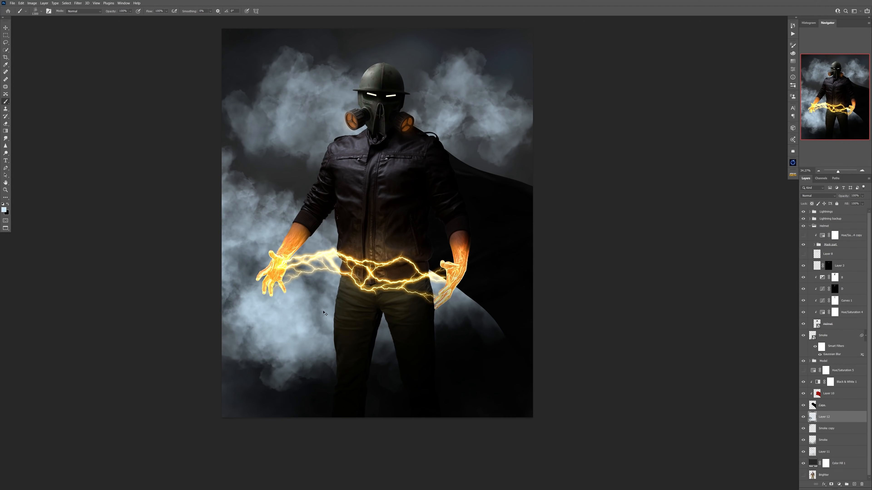
{"action": "key", "text": "ctrl+z"}
{"action": "key", "text": "ctrl+z"}
{"action": "key", "text": "ctrl+z"}
{"action": "key", "text": "ctrl+z"}
{"action": "key", "text": "ctrl+z"}
{"action": "key", "text": "ctrl+shift+z"}
Make the Layer 12 clouds a smart object and apply a Gaussian Blur with a reduced radius.
{"action": "right_click", "coordinate": [841, 420]}
{"action": "left_click", "coordinate": [78, 3]}
{"action": "left_click", "coordinate": [162, 91]}
{"action": "left_click_drag", "start_coordinate": [152, 332], "coordinate": [132, 333]}
{"action": "left_click", "coordinate": [182, 254]}
Try a Radial Blur smart filter on the Layer 12 clouds and reopen its settings.
{"action": "left_click", "coordinate": [78, 3]}
{"action": "mouse_move", "coordinate": [83, 72]}
{"action": "left_click", "coordinate": [162, 102]}
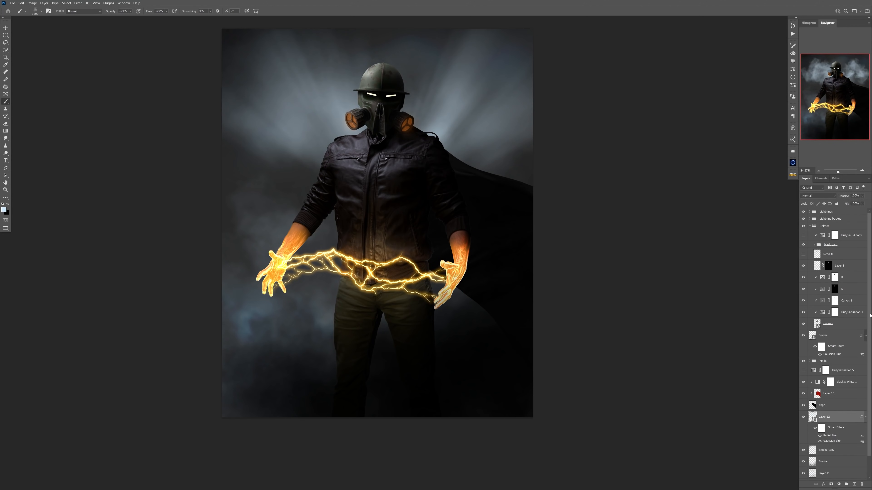
{"action": "double_click", "coordinate": [833, 435]}
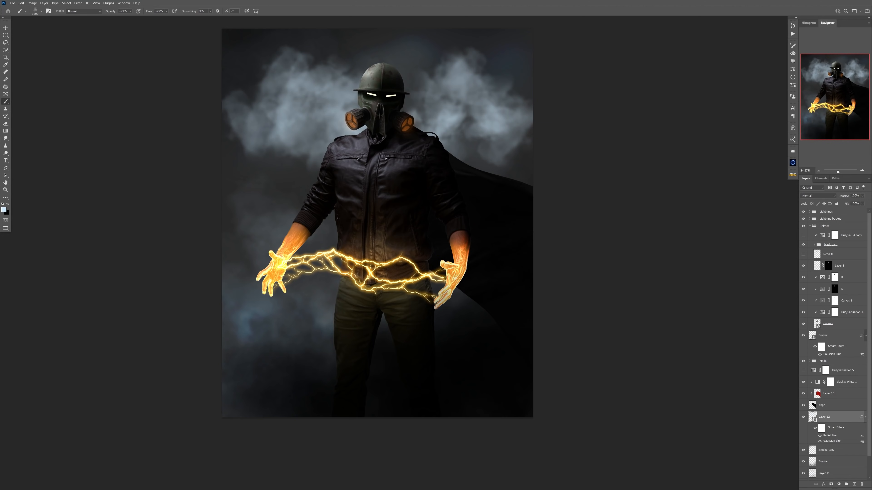
Add a new layer above the lower Smoke layer, stamp smoke clouds behind the hands and legs, and convert it to a smart object.
{"action": "left_click", "coordinate": [823, 456]}
{"action": "left_click", "coordinate": [819, 196]}
{"action": "left_click", "coordinate": [822, 311]}
{"action": "left_click", "coordinate": [854, 484]}
{"action": "left_click", "coordinate": [283, 350]}
{"action": "key", "text": "ctrl+z"}
{"action": "left_click", "coordinate": [302, 254]}
{"action": "left_click", "coordinate": [361, 295]}
{"action": "right_click", "coordinate": [837, 455]}
{"action": "left_click", "coordinate": [801, 297]}
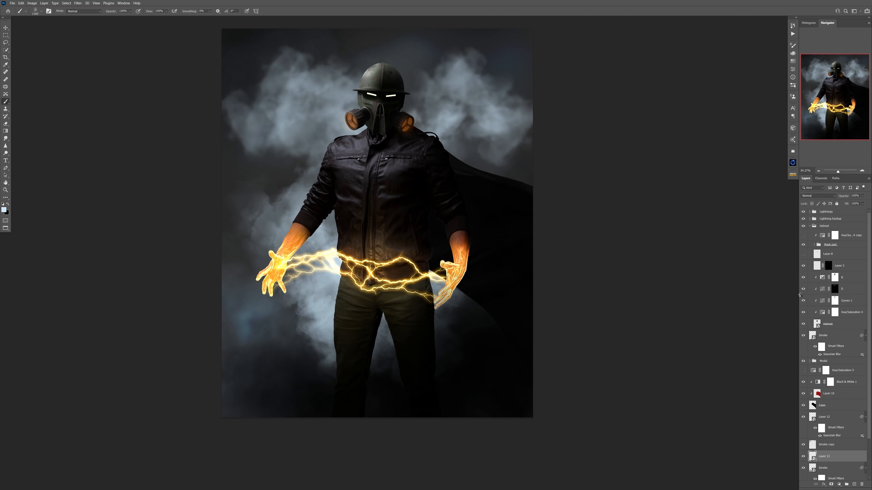
Shift the Layer 13 smoke slightly behind the legs and set its blend mode to Soft Light.
{"action": "key", "text": "v"}
{"action": "left_click_drag", "start_coordinate": [367, 300], "coordinate": [387, 306]}
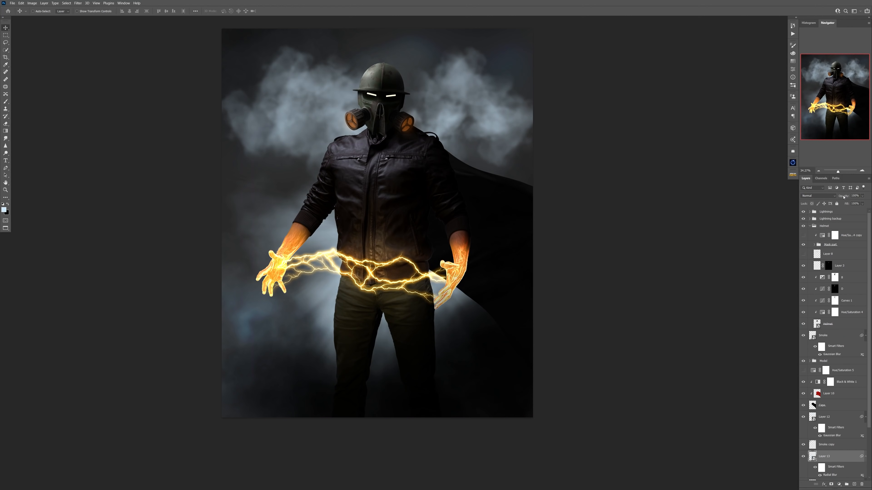
{"action": "left_click", "coordinate": [830, 195]}
{"action": "left_click", "coordinate": [807, 270]}
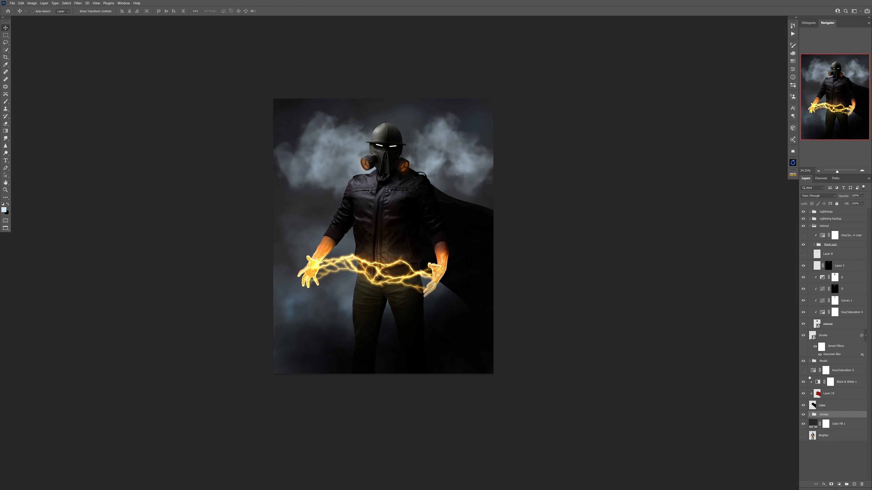
Toggle the Smoke group to compare, and give its upper Layer 12 clouds a reduced opacity and the Soft Light blend mode.
{"action": "left_click", "coordinate": [803, 415]}
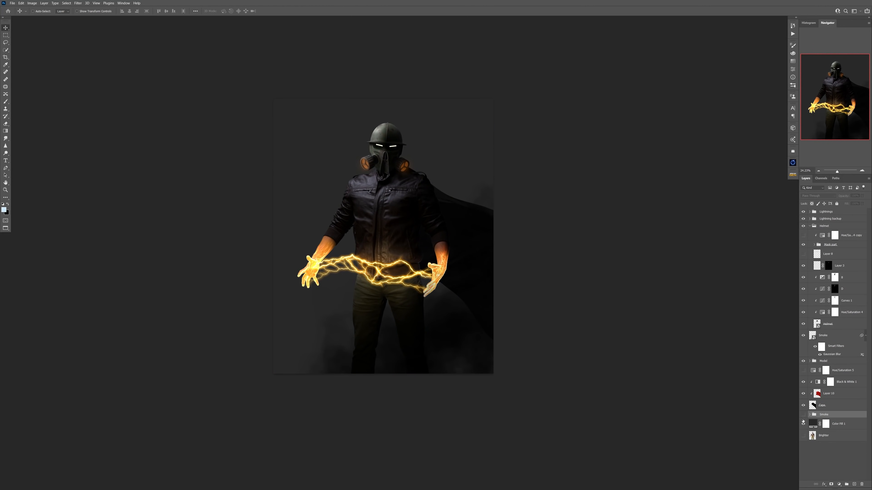
{"action": "left_click", "coordinate": [803, 415]}
{"action": "left_click", "coordinate": [810, 415]}
{"action": "left_click", "coordinate": [831, 424]}
{"action": "left_click_drag", "start_coordinate": [843, 196], "coordinate": [831, 196]}
{"action": "left_click", "coordinate": [818, 196]}
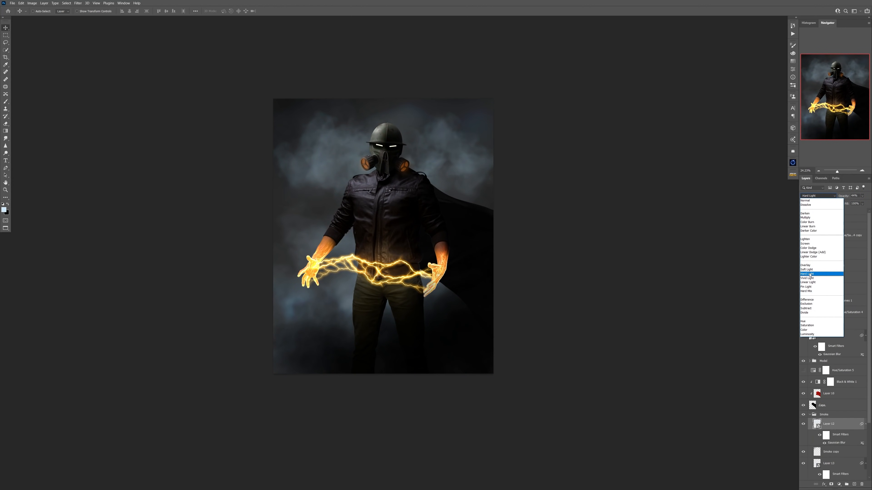
{"action": "left_click", "coordinate": [806, 269]}
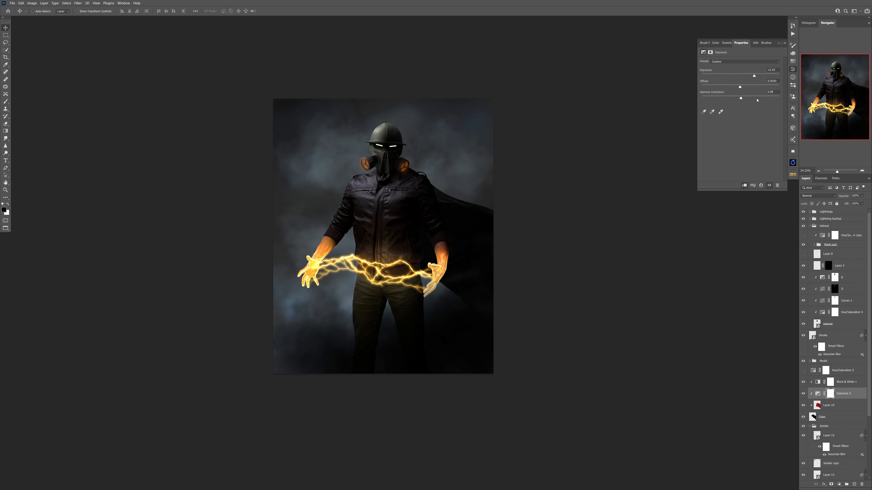
Brighten the cape with a clipped Exposure adjustment and reveal it through an inverted mask beside the hand on the image's right.
{"action": "key", "text": "ctrl+plus"}
{"action": "left_click_drag", "start_coordinate": [741, 98], "coordinate": [736, 100]}
{"action": "scroll", "coordinate": [515, 254], "scroll_direction": "down", "scroll_amount": 6}
{"action": "key", "text": "ctrl+i"}
{"action": "key", "text": "b"}
{"action": "scroll", "coordinate": [460, 263], "scroll_direction": "up", "scroll_amount": 5}
{"action": "right_click", "coordinate": [483, 266]}
{"action": "key", "text": "x"}
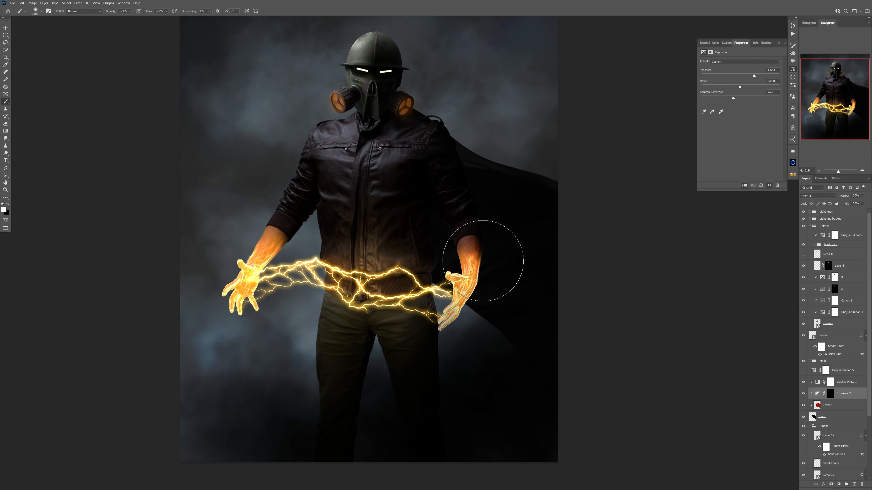
Add a clipped Linear Dodge (Add) layer on the cape and paint an orange glow beside the right hand, lowering the brush opacity to 20%.
{"action": "left_click", "coordinate": [853, 485]}
{"action": "left_click", "coordinate": [818, 195]}
{"action": "left_click", "coordinate": [810, 255]}
{"action": "left_click", "coordinate": [4, 210]}
{"action": "scroll", "coordinate": [486, 279], "scroll_direction": "up", "scroll_amount": 6}
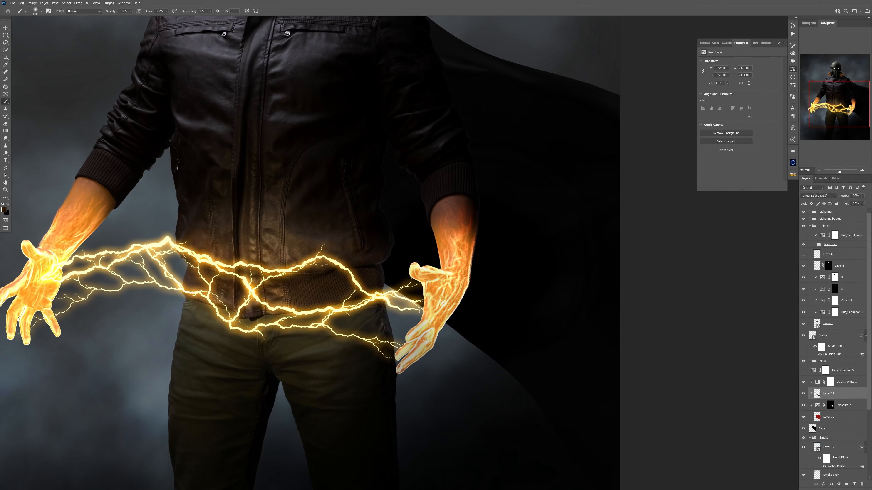
{"action": "left_click", "coordinate": [464, 272]}
{"action": "scroll", "coordinate": [475, 251], "scroll_direction": "down", "scroll_amount": 4}
{"action": "key", "text": "Delete"}
{"action": "key", "text": "ctrl+shift+z"}
{"action": "key", "text": "ctrl+z"}
{"action": "key", "text": "2"}
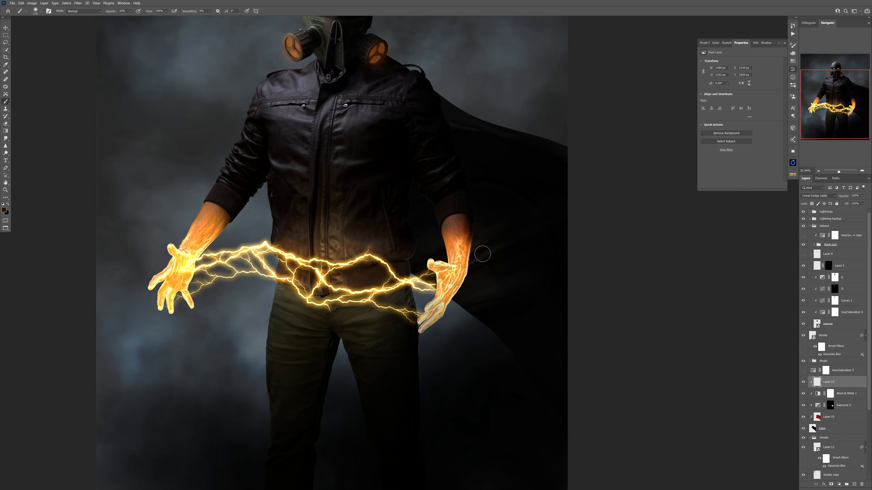
Refine the Exposure 2 mask with a larger black brush, and rename the cape glow layer as Glow with its own mask.
{"action": "scroll", "coordinate": [483, 254], "scroll_direction": "down", "scroll_amount": 4}
{"action": "scroll", "coordinate": [469, 272], "scroll_direction": "up", "scroll_amount": 3}
{"action": "left_click", "coordinate": [830, 405]}
{"action": "key", "text": "bracketright"}
{"action": "key", "text": "bracketright"}
{"action": "key", "text": "bracketright"}
{"action": "key", "text": "bracketright"}
{"action": "key", "text": "bracketright"}
{"action": "key", "text": "bracketright"}
{"action": "key", "text": "x"}
{"action": "key", "text": "bracketleft"}
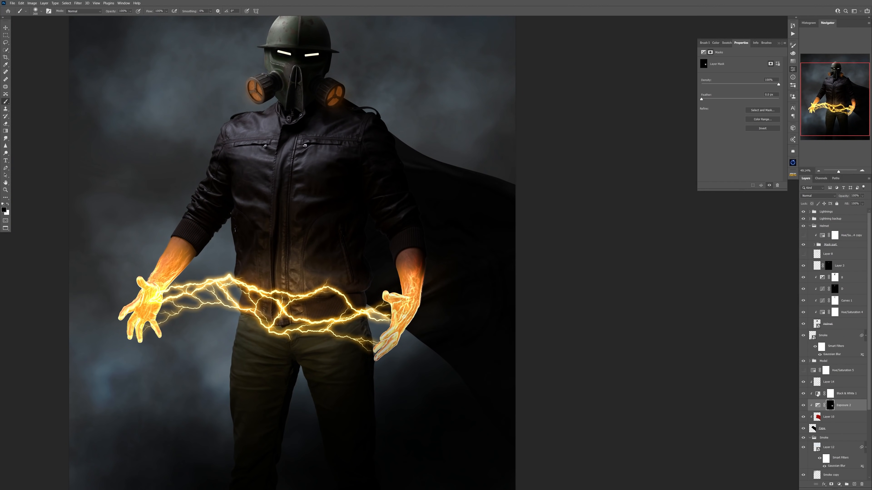
{"action": "scroll", "coordinate": [415, 346], "scroll_direction": "up", "scroll_amount": 5}
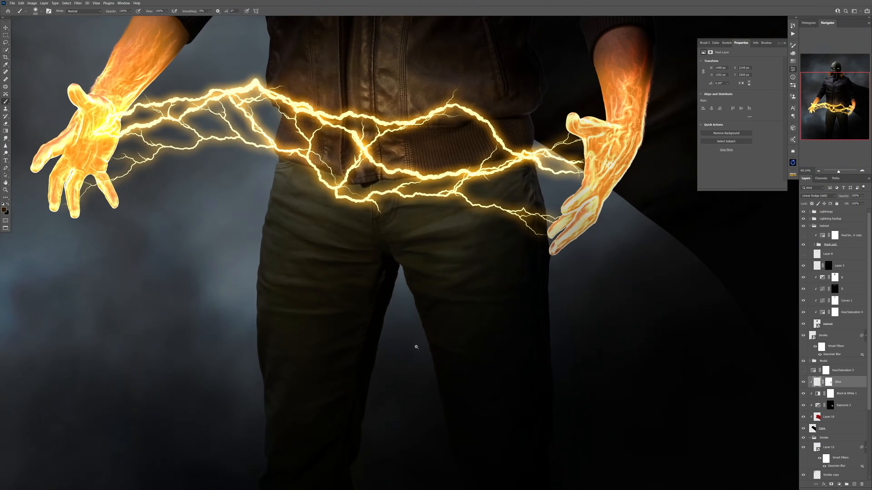
Add a layer mask to the gas mask's light group and tone down the orange light on the filters.
{"action": "scroll", "coordinate": [415, 346], "scroll_direction": "down", "scroll_amount": 8}
{"action": "key", "text": "Return"}
{"action": "left_click_drag", "start_coordinate": [414, 151], "coordinate": [436, 152]}
{"action": "left_click", "coordinate": [814, 244]}
{"action": "left_click", "coordinate": [831, 485]}
{"action": "left_click", "coordinate": [400, 142]}
{"action": "left_click_drag", "start_coordinate": [394, 258], "coordinate": [356, 264]}
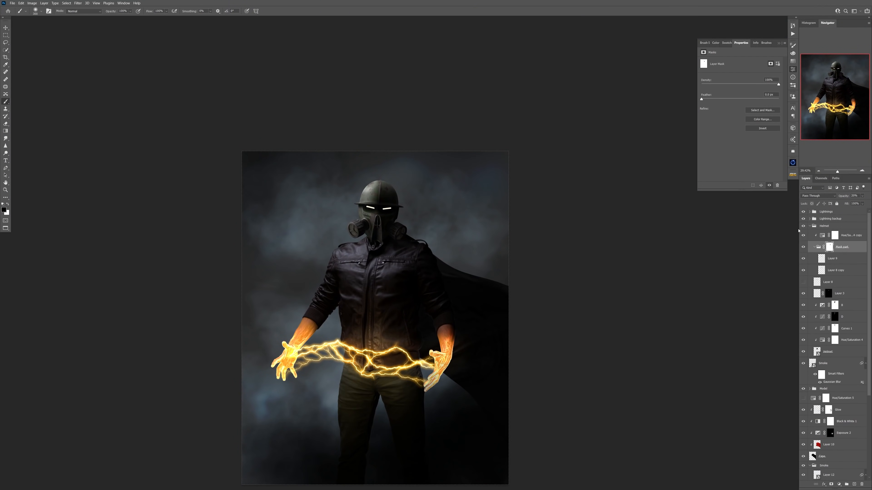
Replace Layer 8 with a Linear Dodge (Add) layer named Glow that puts an orange glow around the eyes, and collapse the Helmet group.
{"action": "left_click", "coordinate": [824, 283]}
{"action": "key", "text": "Delete"}
{"action": "key", "text": "ctrl+z"}
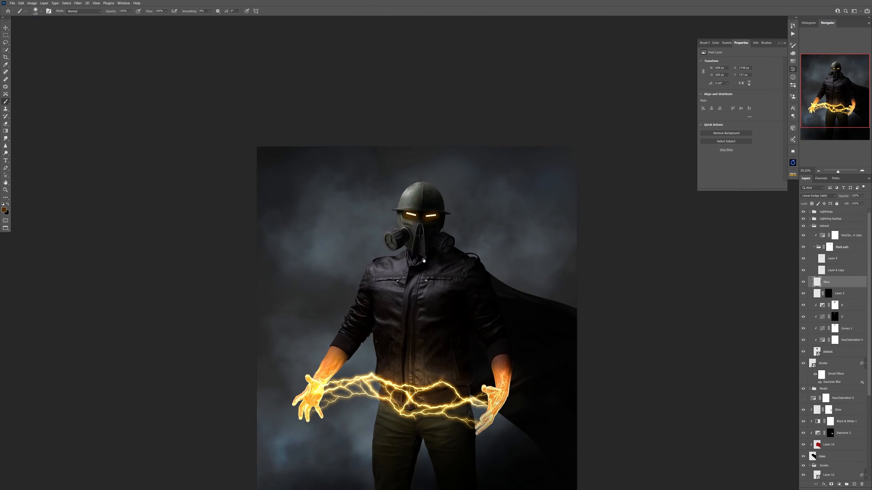
{"action": "scroll", "coordinate": [386, 233], "scroll_direction": "up", "scroll_amount": 2}
{"action": "left_click", "coordinate": [809, 226]}
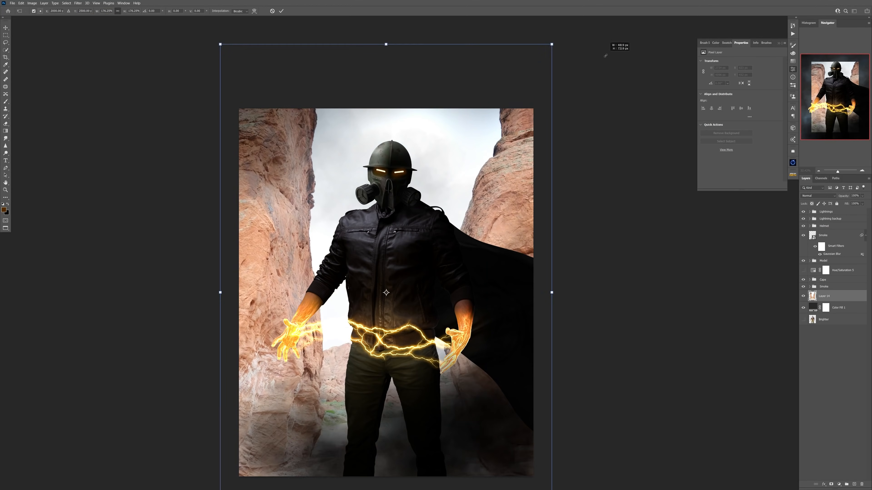
Place the rock canyon photo above Color Fill 1 as a smart object, blend it with Multiply and apply a Gaussian Blur.
{"action": "scroll", "coordinate": [619, 268], "scroll_direction": "down", "scroll_amount": 2}
{"action": "key", "text": "Return"}
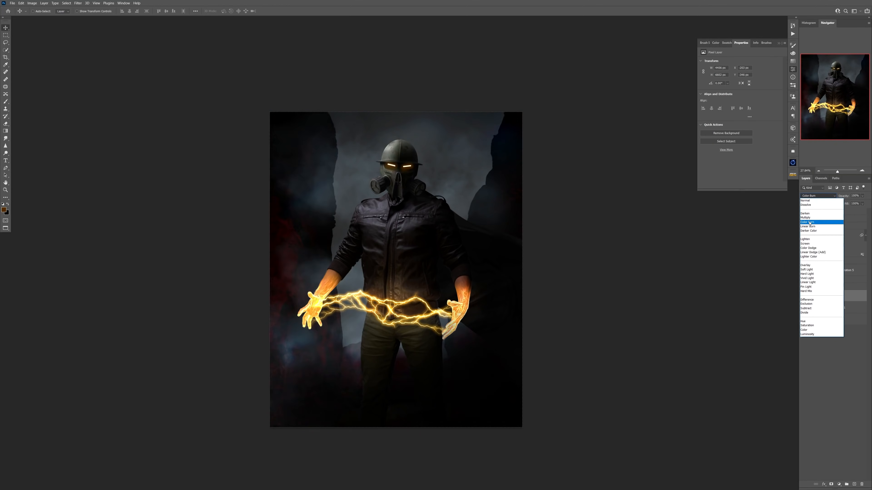
{"action": "left_click", "coordinate": [814, 210]}
{"action": "left_click", "coordinate": [78, 3]}
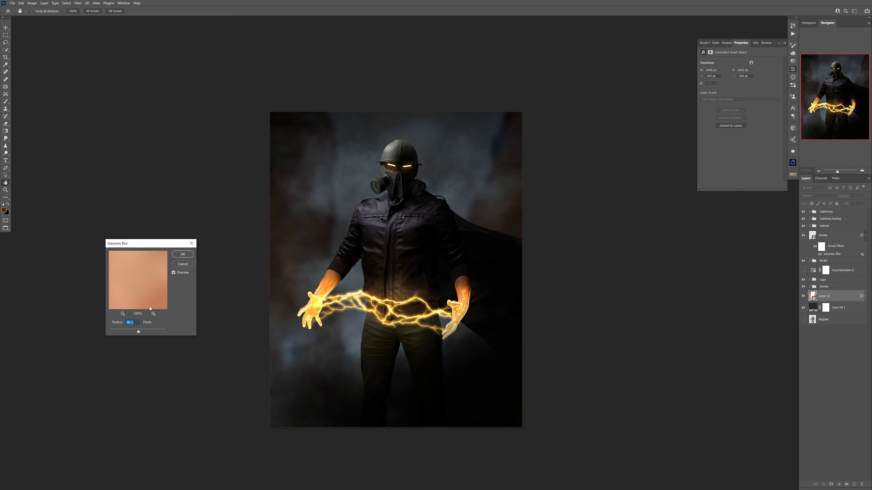
{"action": "left_click", "coordinate": [183, 254]}
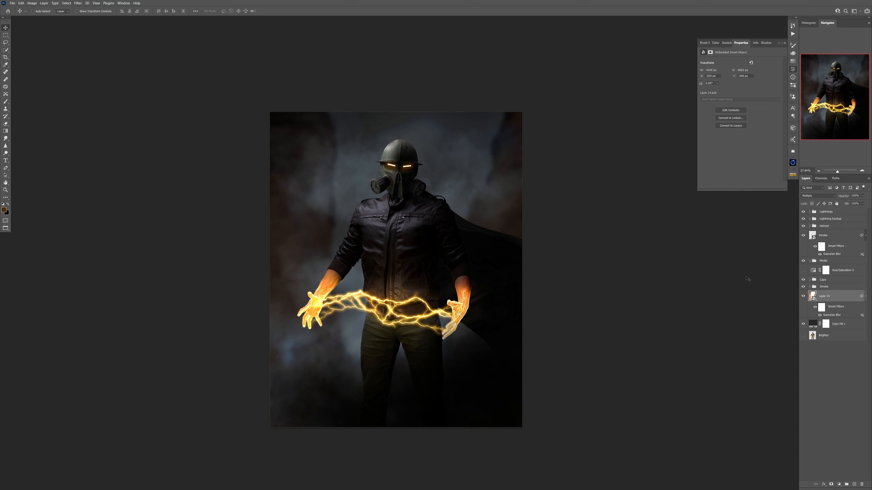
Enlarge the canyon layer beyond the canvas edges and lower its opacity.
{"action": "key", "text": "ctrl+t"}
{"action": "left_click_drag", "start_coordinate": [535, 298], "coordinate": [540, 298]}
{"action": "left_click_drag", "start_coordinate": [540, 298], "coordinate": [551, 292]}
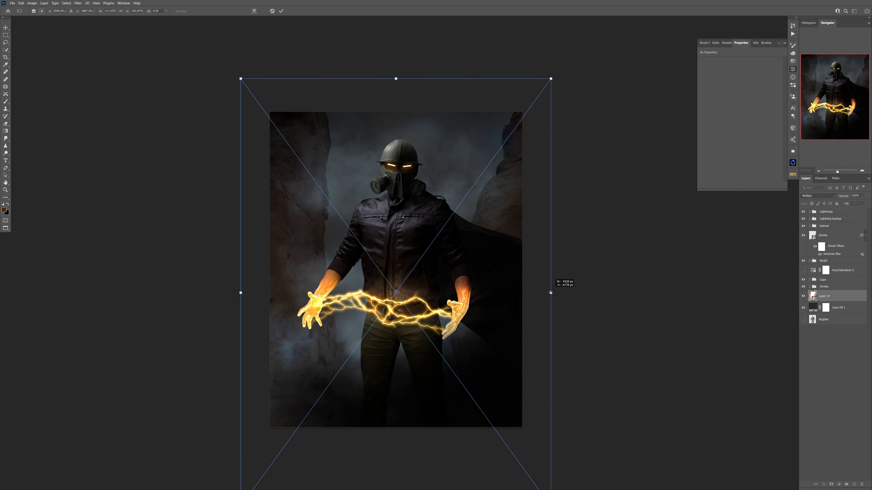
{"action": "key", "text": "Return"}
{"action": "left_click_drag", "start_coordinate": [843, 196], "coordinate": [837, 196]}
{"action": "left_click", "coordinate": [838, 485]}
{"action": "left_click", "coordinate": [853, 484]}
{"action": "key", "text": "ctrl+alt+g"}
{"action": "key", "text": "b"}
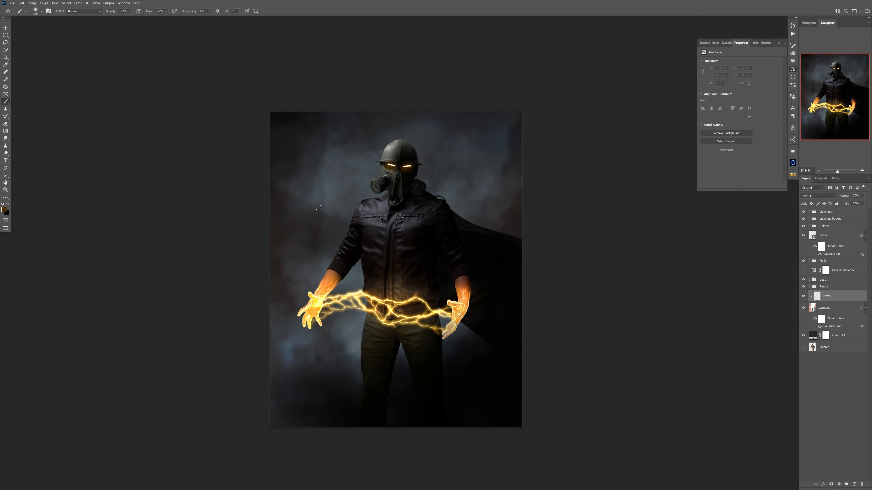
{"action": "key", "text": "Delete"}
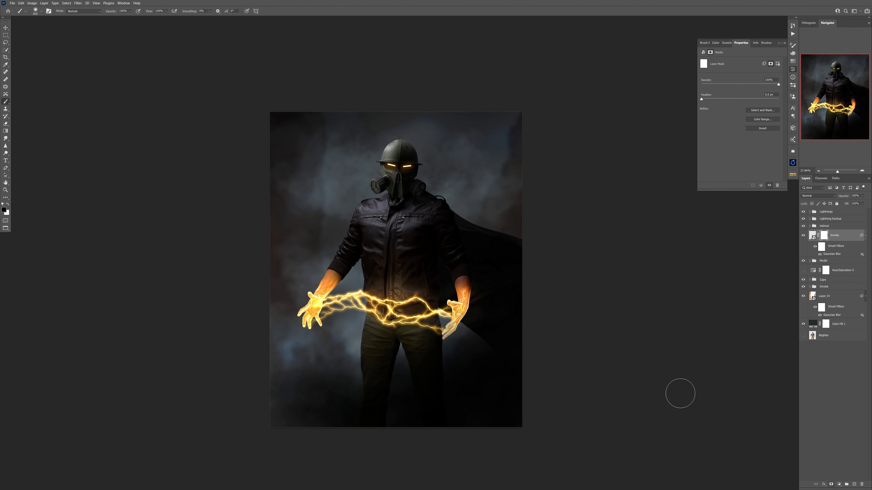
Mask the upper Smoke layer with a large soft brush at low opacity to thin the smoke over the model.
{"action": "right_click", "coordinate": [457, 281]}
{"action": "double_click", "coordinate": [494, 353]}
{"action": "left_click_drag", "start_coordinate": [393, 362], "coordinate": [456, 333]}
Group the canyon layer and the color fill into a group named Background.
{"action": "left_click", "coordinate": [814, 260]}
{"action": "left_click", "coordinate": [816, 323], "text": "shift"}
{"action": "left_click", "coordinate": [814, 296]}
{"action": "left_click", "coordinate": [816, 321], "text": "shift"}
{"action": "key", "text": "ctrl+g"}
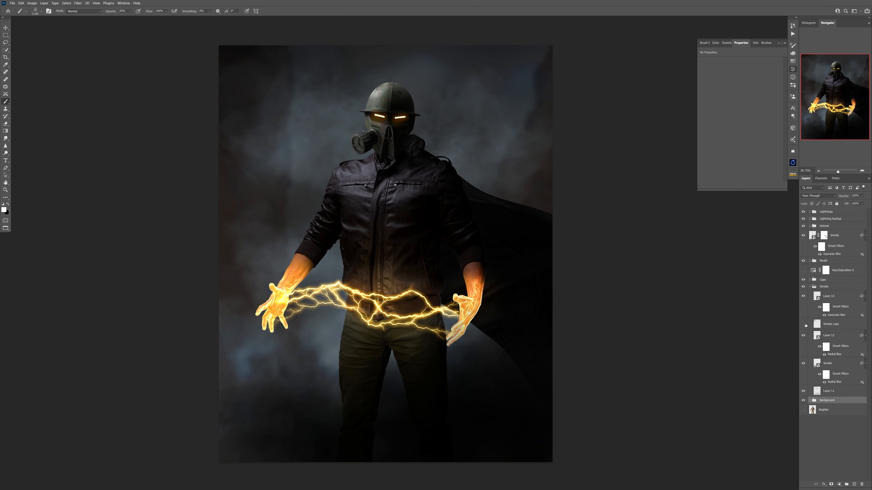
Darken the backdrop with a large soft black brush at 20% opacity on the bottom layer of the lower Smoke group.
{"action": "right_click", "coordinate": [303, 59]}
{"action": "key", "text": "Escape"}
{"action": "key", "text": "x"}
{"action": "left_click", "coordinate": [817, 392]}
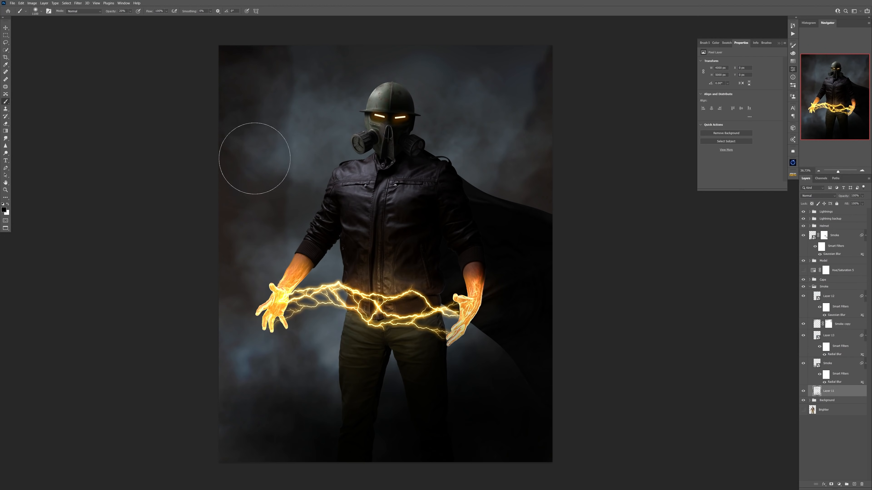
{"action": "left_click_drag", "start_coordinate": [387, 222], "coordinate": [275, 211]}
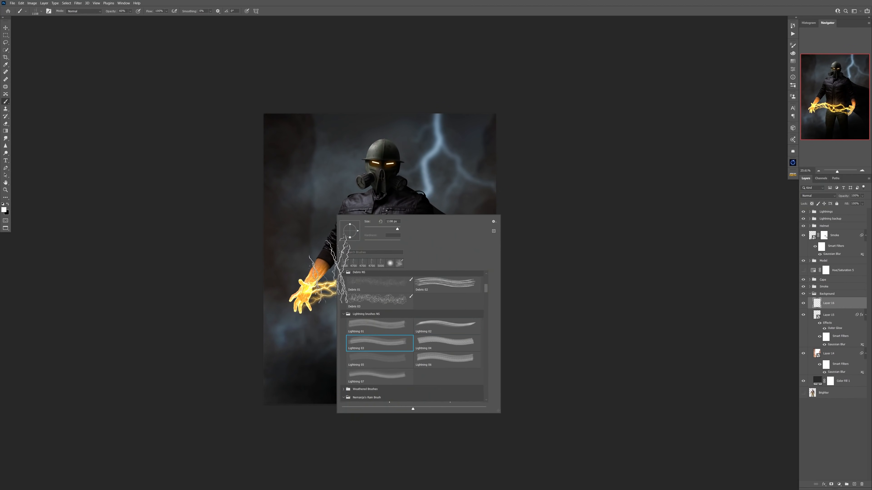
Try blue background lightning with an Outer Glow and extra lightning stock layers, and hide those layers.
{"action": "right_click", "coordinate": [435, 246]}
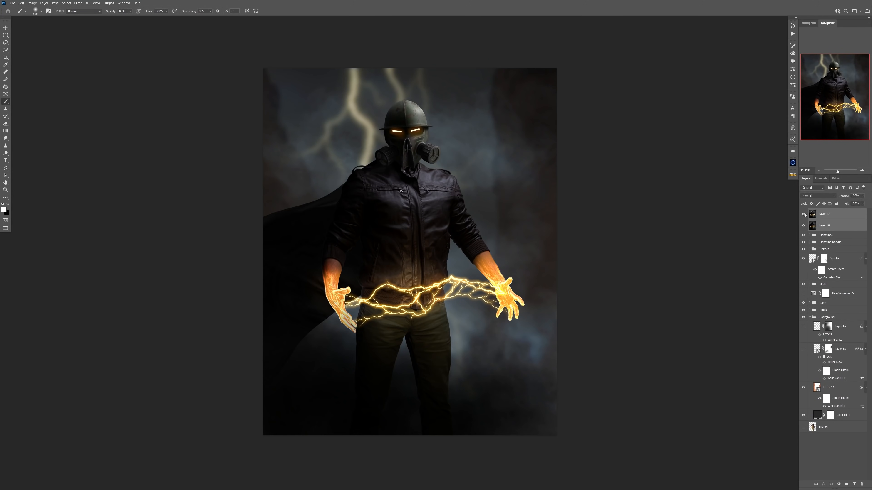
{"action": "left_click", "coordinate": [803, 214]}
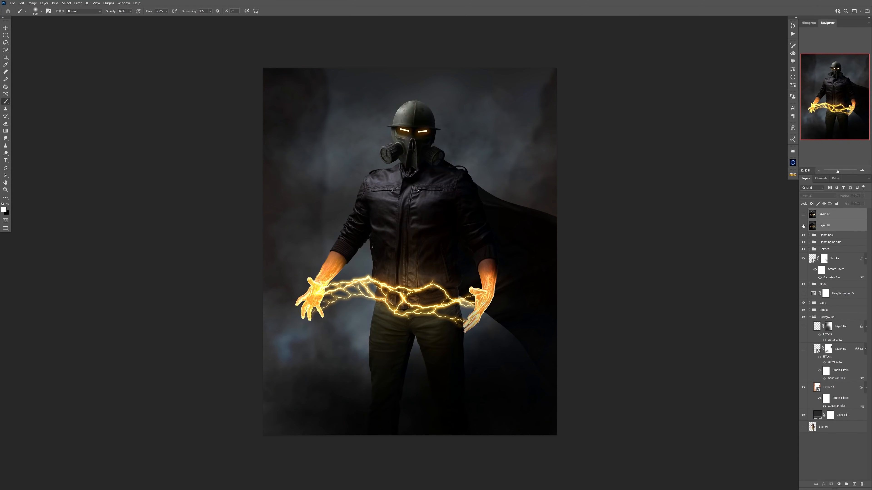
{"action": "left_click_drag", "start_coordinate": [478, 132], "coordinate": [474, 116]}
{"action": "key", "text": "ctrl+z"}
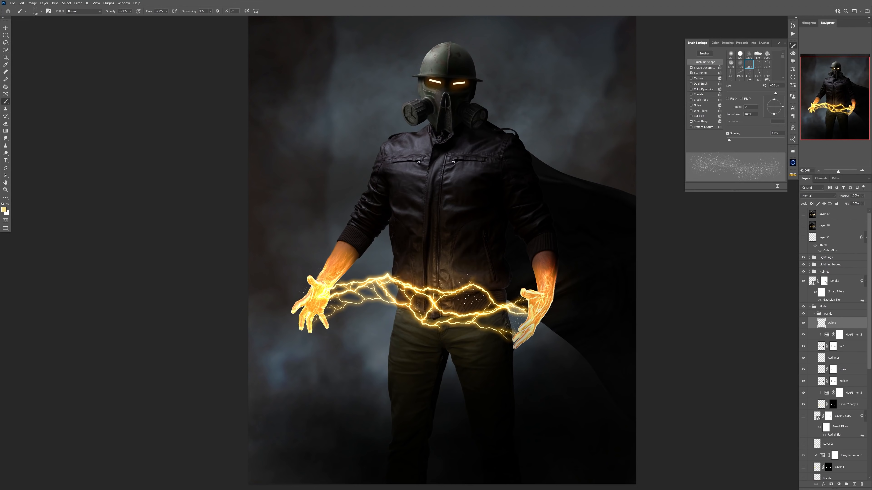
Stamp a Lightning 03 bolt on a new layer in the Hands group, then scale and place it on the left forearm.
{"action": "scroll", "coordinate": [355, 300], "scroll_direction": "up", "scroll_amount": 5}
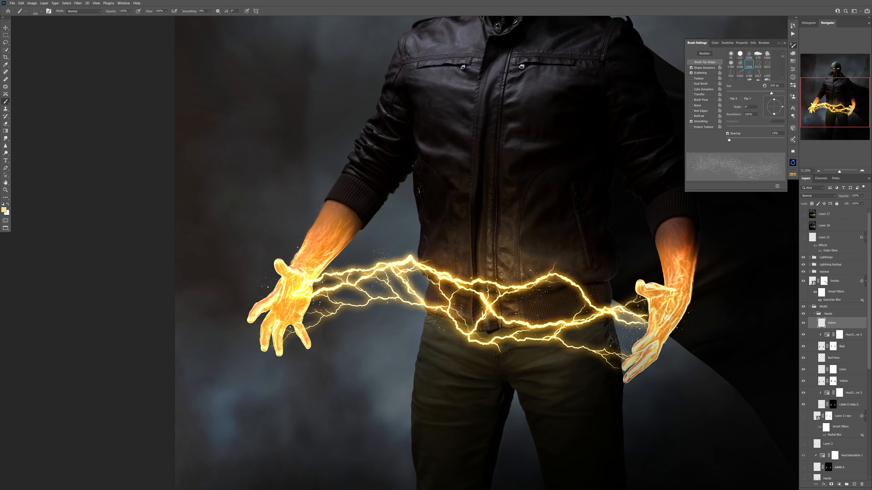
{"action": "right_click", "coordinate": [392, 274]}
{"action": "left_click", "coordinate": [432, 427]}
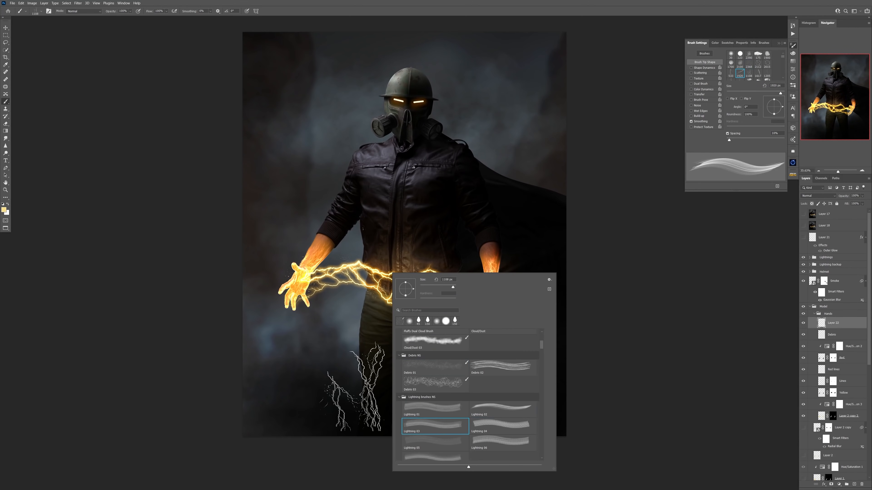
{"action": "scroll", "coordinate": [335, 360], "scroll_direction": "up", "scroll_amount": 3}
{"action": "left_click", "coordinate": [321, 323]}
{"action": "key", "text": "ctrl+t"}
{"action": "left_click_drag", "start_coordinate": [321, 324], "coordinate": [289, 213]}
{"action": "scroll", "coordinate": [289, 213], "scroll_direction": "up", "scroll_amount": 6}
{"action": "left_click_drag", "start_coordinate": [368, 156], "coordinate": [381, 174]}
Warp the small lightning bolt so it wraps around the left wrist and forearm.
{"action": "right_click", "coordinate": [338, 144]}
{"action": "left_click", "coordinate": [350, 180]}
{"action": "left_click_drag", "start_coordinate": [305, 146], "coordinate": [279, 127]}
{"action": "left_click_drag", "start_coordinate": [371, 73], "coordinate": [377, 83]}
{"action": "left_click_drag", "start_coordinate": [307, 151], "coordinate": [294, 154]}
{"action": "left_click_drag", "start_coordinate": [417, 105], "coordinate": [419, 102]}
{"action": "left_click_drag", "start_coordinate": [259, 110], "coordinate": [280, 97]}
{"action": "key", "text": "Return"}
Give the forearm bolt a yellow-orange Outer Glow in Linear Dodge (Add) mode.
{"action": "scroll", "coordinate": [376, 230], "scroll_direction": "down", "scroll_amount": 5}
{"action": "double_click", "coordinate": [850, 324]}
{"action": "left_click", "coordinate": [546, 357]}
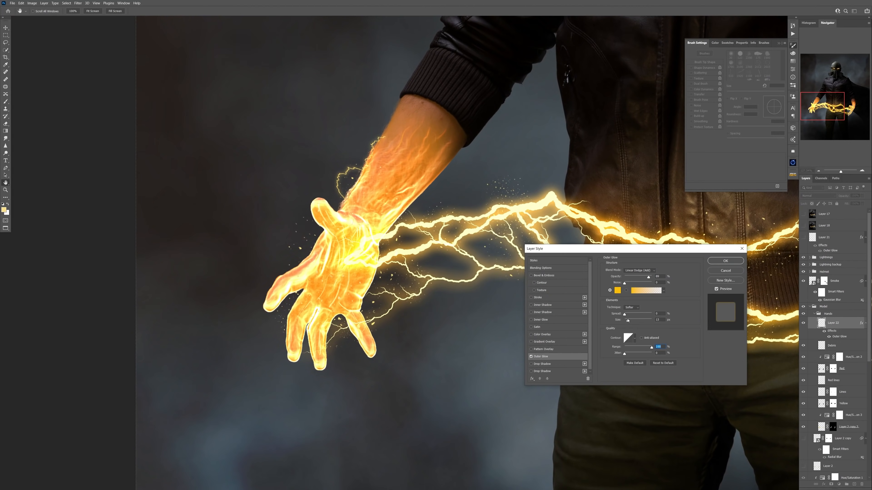
{"action": "key", "text": "Return"}
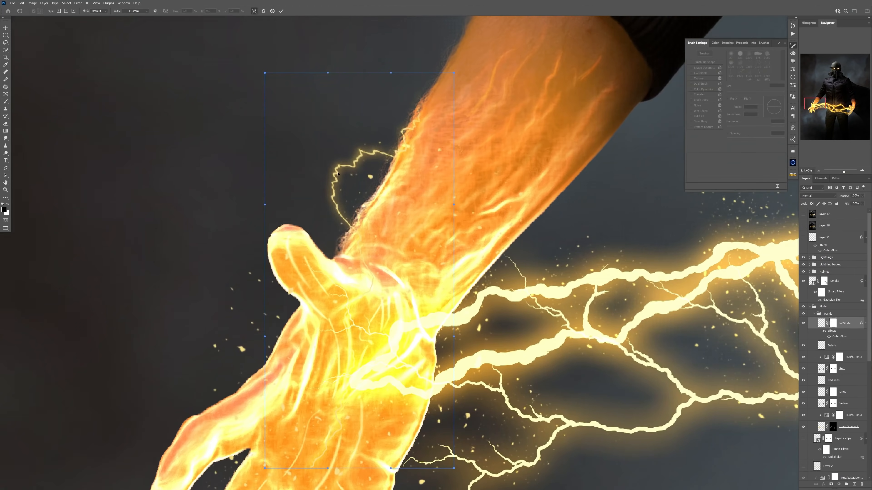
Wrap another glowing bolt around the right wrist on Layer 23 and mask it where it passes over the hand.
{"action": "key", "text": "Return"}
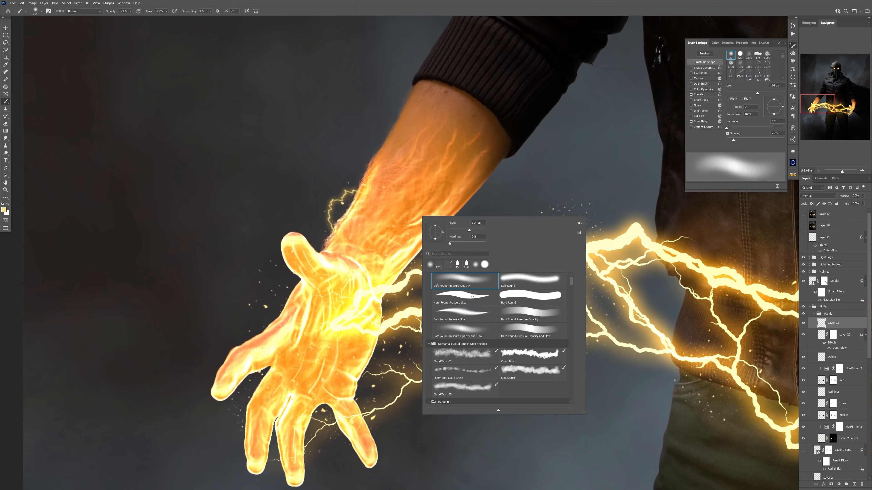
{"action": "key", "text": "Return"}
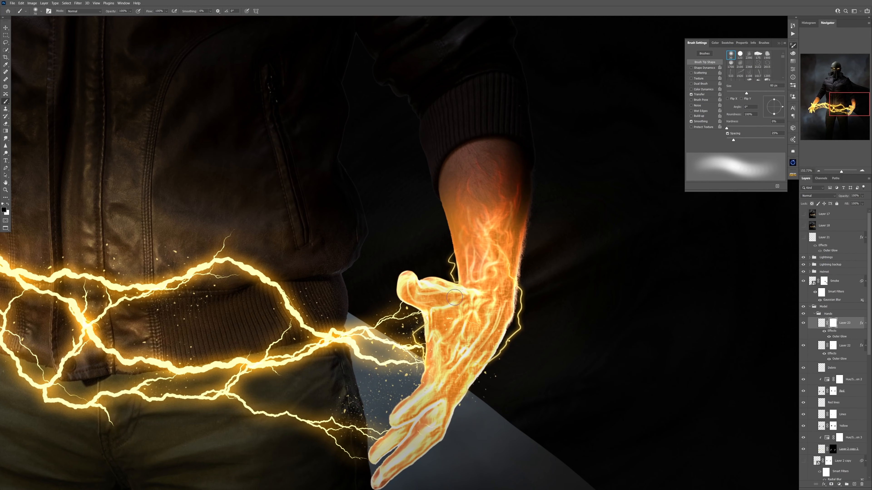
{"action": "left_click", "coordinate": [430, 321], "text": "alt"}
{"action": "key", "text": "ctrl+m"}
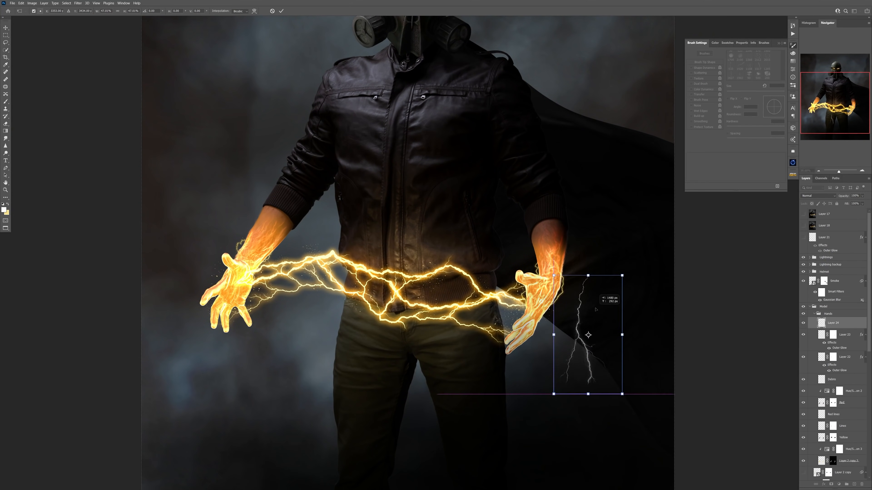
Add a small lightning bolt on Layer 24 and scale and place it just below the right hand.
{"action": "left_click_drag", "start_coordinate": [642, 390], "coordinate": [594, 350]}
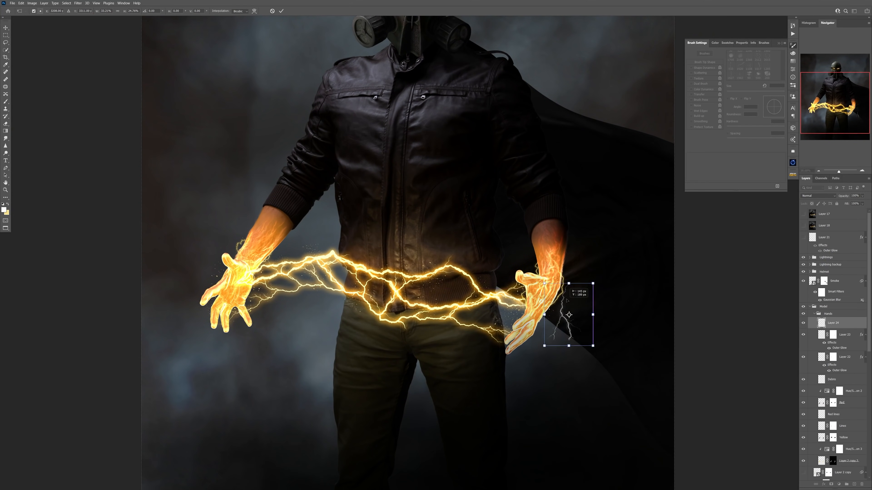
{"action": "scroll", "coordinate": [576, 318], "scroll_direction": "up", "scroll_amount": 2}
{"action": "mouse_move", "coordinate": [509, 268]}
{"action": "left_mouse_down"}
{"action": "mouse_move", "coordinate": [540, 252]}
{"action": "mouse_move", "coordinate": [510, 284]}
{"action": "left_mouse_up"}
{"action": "key", "text": "Return"}
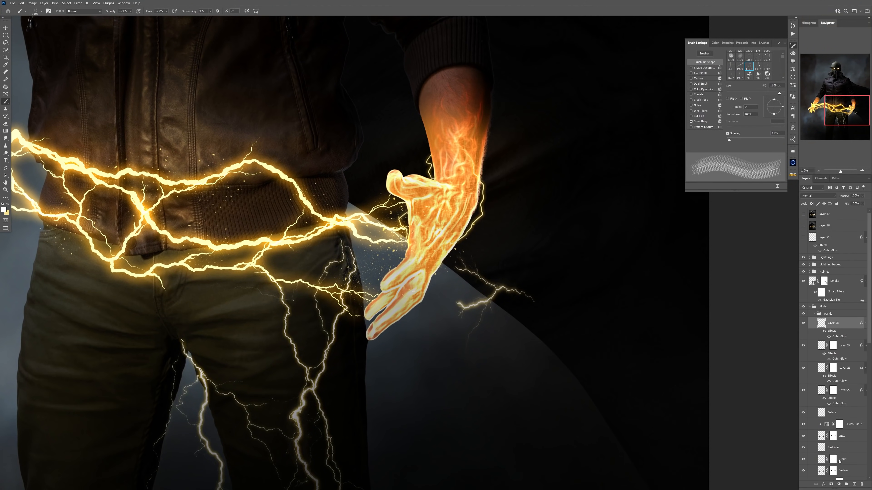
Mask out the surplus Layer 25 lightning with a hard round brush, keeping one short bolt.
{"action": "right_click", "coordinate": [329, 284]}
{"action": "double_click", "coordinate": [337, 338]}
{"action": "left_click_drag", "start_coordinate": [348, 362], "coordinate": [205, 332]}
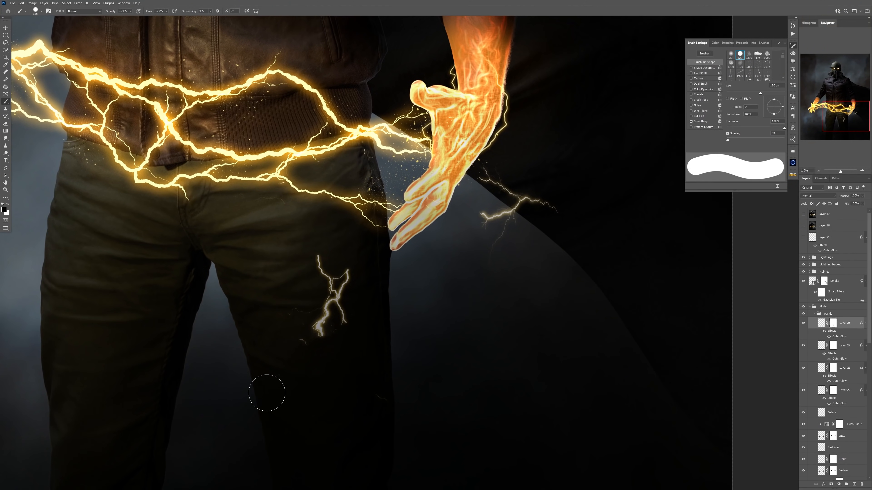
Move and transform the short Layer 25 bolt to sit beside the right hand.
{"action": "key", "text": "ctrl+t"}
{"action": "left_click_drag", "start_coordinate": [323, 285], "coordinate": [525, 163]}
{"action": "left_click_drag", "start_coordinate": [572, 284], "coordinate": [522, 245]}
{"action": "mouse_move", "coordinate": [572, 131]}
{"action": "left_mouse_down"}
{"action": "mouse_move", "coordinate": [578, 148]}
{"action": "mouse_move", "coordinate": [575, 141]}
{"action": "left_mouse_up"}
{"action": "mouse_move", "coordinate": [559, 125]}
{"action": "left_mouse_down"}
{"action": "mouse_move", "coordinate": [582, 133]}
{"action": "mouse_move", "coordinate": [567, 136]}
{"action": "left_mouse_up"}
{"action": "key", "text": "Return"}
Touch up the layer masks of the Layer 25 and Layer 24 bolts beside the right hand.
{"action": "left_click", "coordinate": [833, 324]}
{"action": "left_click_drag", "start_coordinate": [535, 187], "coordinate": [538, 181]}
{"action": "left_click", "coordinate": [833, 346]}
{"action": "mouse_move", "coordinate": [535, 211]}
{"action": "left_mouse_down"}
{"action": "mouse_move", "coordinate": [520, 228]}
{"action": "mouse_move", "coordinate": [535, 228]}
{"action": "left_mouse_up"}
{"action": "mouse_move", "coordinate": [463, 232]}
{"action": "left_mouse_down"}
{"action": "mouse_move", "coordinate": [466, 244]}
{"action": "mouse_move", "coordinate": [471, 190]}
{"action": "left_mouse_up"}
Reposition the Layer 24 bolt under the right hand's fingers and adjust its Outer Glow.
{"action": "key", "text": "ctrl+t"}
{"action": "mouse_move", "coordinate": [553, 289]}
{"action": "left_mouse_down"}
{"action": "mouse_move", "coordinate": [568, 271]}
{"action": "mouse_move", "coordinate": [492, 314]}
{"action": "left_mouse_up"}
{"action": "key", "text": "Return"}
{"action": "key", "text": "ctrl+t"}
{"action": "key", "text": "Return"}
{"action": "double_click", "coordinate": [839, 359]}
{"action": "left_click_drag", "start_coordinate": [630, 321], "coordinate": [636, 320]}
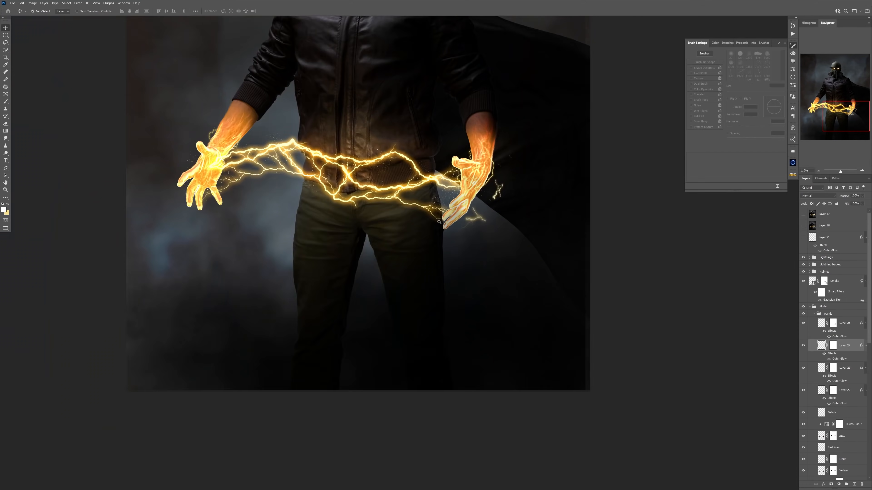
Soften the Layer 25 bolt beside the right hand with a Gaussian Blur.
{"action": "key", "text": "ctrl+t"}
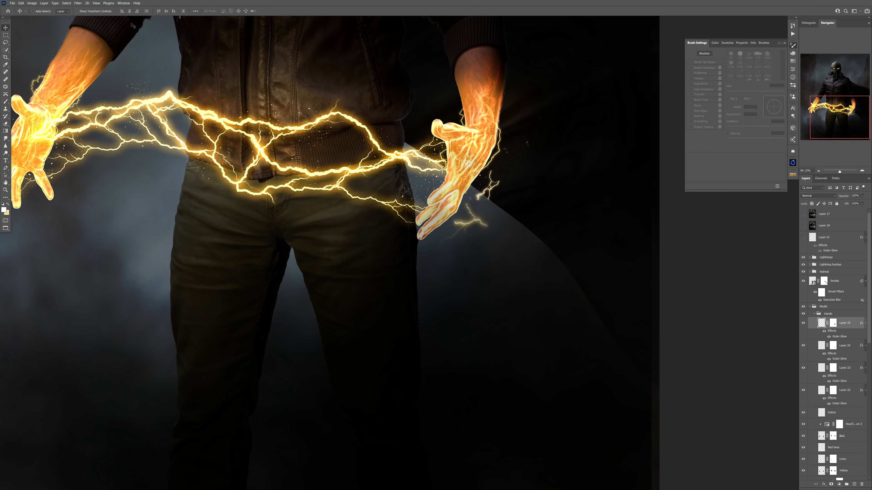
{"action": "left_click", "coordinate": [78, 3]}
{"action": "left_click", "coordinate": [90, 9]}
{"action": "key", "text": "Return"}
{"action": "left_click_drag", "start_coordinate": [580, 275], "coordinate": [535, 274]}
Move the Layer 24 bolt across to the left hand and transform it to sit beside the thumb.
{"action": "left_click_drag", "start_coordinate": [520, 234], "coordinate": [257, 182]}
{"action": "key", "text": "ctrl+t"}
{"action": "left_click_drag", "start_coordinate": [386, 192], "coordinate": [381, 144]}
{"action": "key", "text": "Return"}
{"action": "left_click_drag", "start_coordinate": [360, 203], "coordinate": [332, 198]}
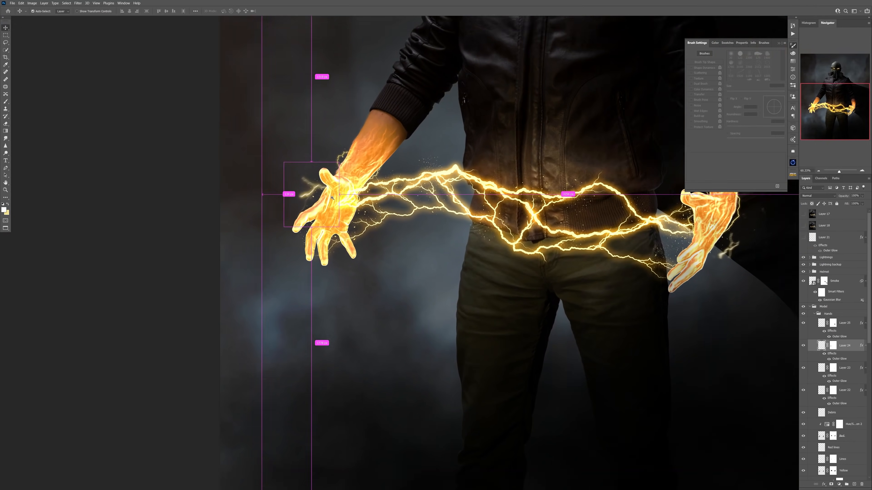
Add a new layer at the top of the Hands group and paint short electric arcs around the right hand with a soft round brush.
{"action": "key", "text": "b"}
{"action": "key", "text": "d"}
{"action": "key", "text": "ctrl+0"}
{"action": "left_click", "coordinate": [822, 324]}
{"action": "key", "text": "ctrl+alt+shift+n"}
{"action": "left_click_drag", "start_coordinate": [474, 264], "coordinate": [525, 264]}
{"action": "left_click", "coordinate": [731, 54]}
{"action": "left_click_drag", "start_coordinate": [545, 333], "coordinate": [587, 333]}
{"action": "left_click_drag", "start_coordinate": [488, 225], "coordinate": [455, 225]}
{"action": "left_click_drag", "start_coordinate": [476, 317], "coordinate": [469, 335]}
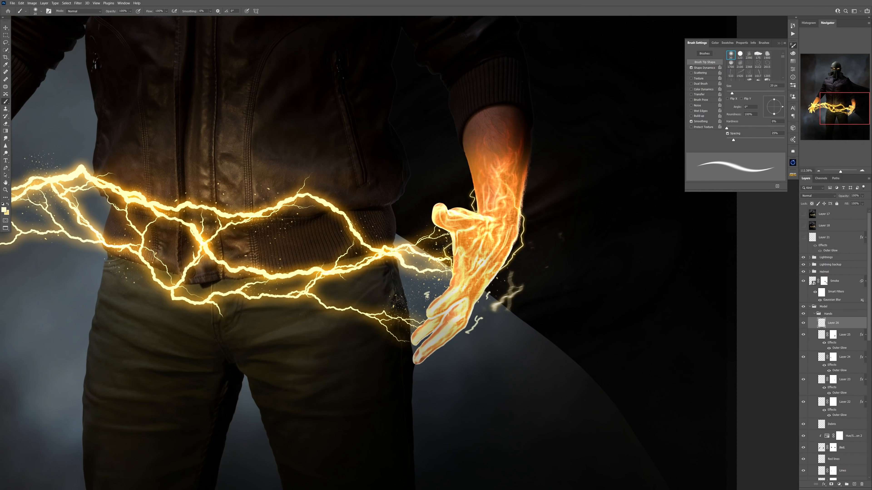
{"action": "left_click_drag", "start_coordinate": [427, 298], "coordinate": [421, 305]}
Paint short white arcs around the left hand's fingertips on Layer 26.
{"action": "left_click_drag", "start_coordinate": [422, 299], "coordinate": [381, 299]}
{"action": "left_click_drag", "start_coordinate": [172, 275], "coordinate": [226, 276]}
{"action": "key", "text": "ctrl+z"}
{"action": "left_click_drag", "start_coordinate": [347, 395], "coordinate": [383, 375]}
{"action": "left_click_drag", "start_coordinate": [315, 386], "coordinate": [288, 386]}
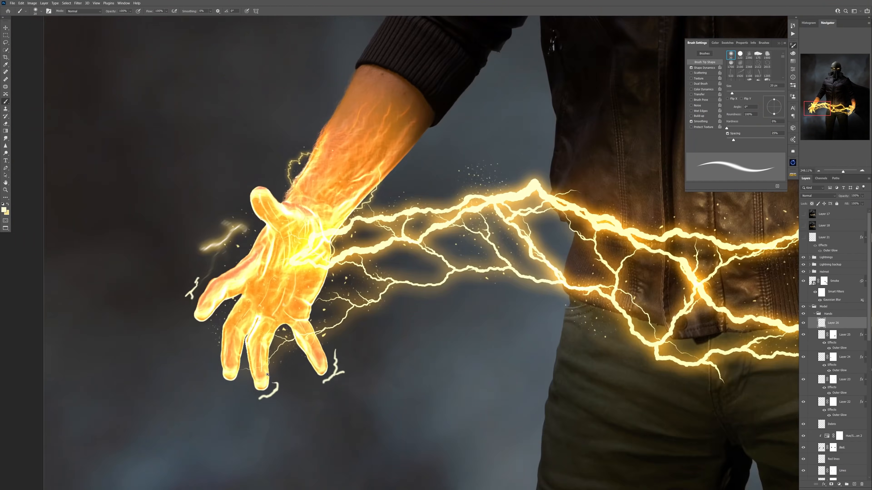
Try copying the Layer 25 glow effect onto the painted arcs and filtering them, and undo the last change.
{"action": "left_click_drag", "start_coordinate": [861, 335], "coordinate": [834, 323]}
{"action": "left_click", "coordinate": [78, 3]}
{"action": "left_click_drag", "start_coordinate": [330, 370], "coordinate": [361, 371]}
{"action": "key", "text": "ctrl+z"}
Erase the thick arcs around the fingertips and repaint them as thin branching arcs with a 4 px brush on Layer 26.
{"action": "key", "text": "e"}
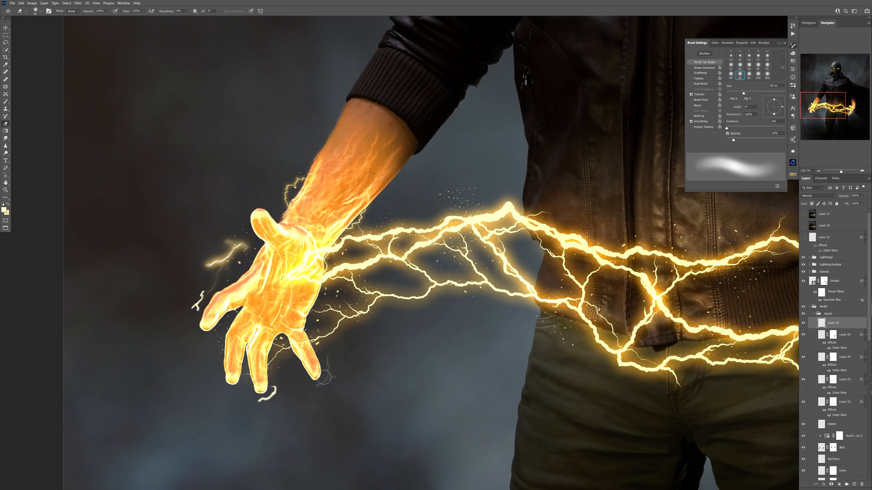
{"action": "key", "text": "b"}
{"action": "left_click_drag", "start_coordinate": [193, 298], "coordinate": [197, 298]}
{"action": "left_click_drag", "start_coordinate": [340, 373], "coordinate": [334, 387]}
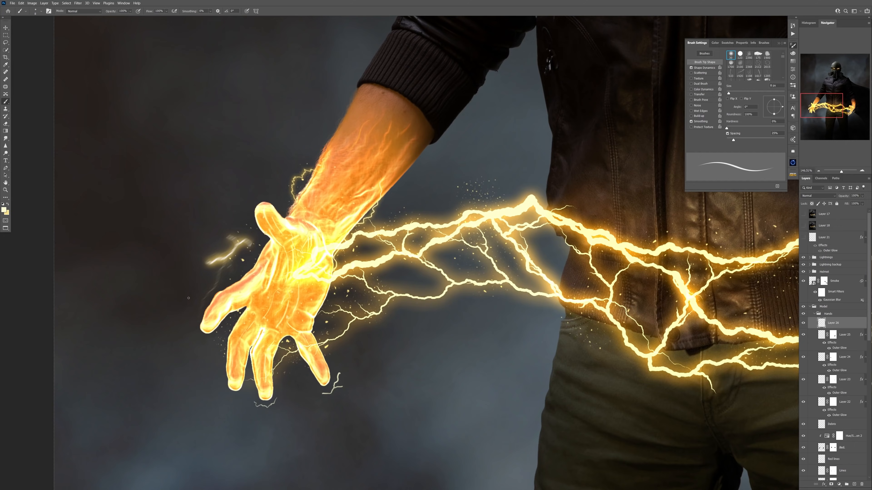
{"action": "left_click_drag", "start_coordinate": [212, 284], "coordinate": [193, 308]}
Paint thin electric arcs beside the fingers of the opposite hand on Layer 26, erasing stray strokes.
{"action": "left_click_drag", "start_coordinate": [690, 299], "coordinate": [136, 223]}
{"action": "left_click_drag", "start_coordinate": [497, 313], "coordinate": [481, 333]}
{"action": "key", "text": "e"}
{"action": "left_click_drag", "start_coordinate": [429, 283], "coordinate": [414, 302]}
{"action": "key", "text": "b"}
{"action": "left_click_drag", "start_coordinate": [483, 331], "coordinate": [471, 344]}
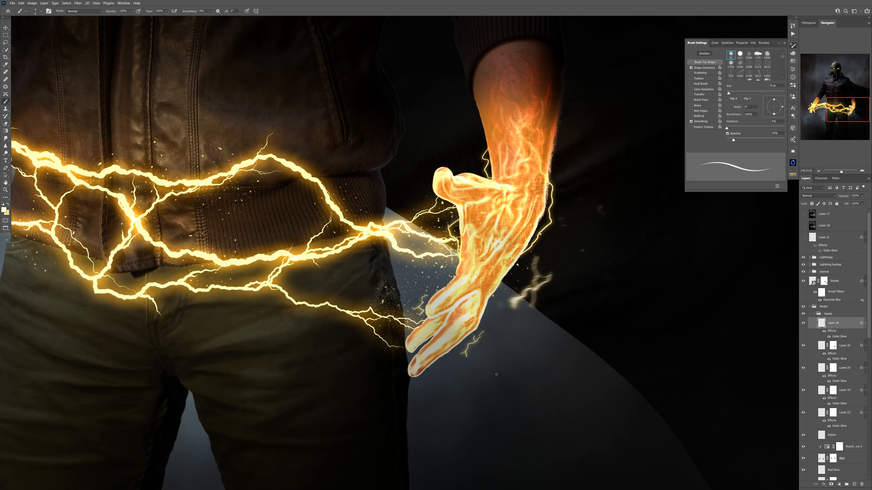
Give Layer 26 an Outer Glow effect and apply Motion Blur to its painted arcs.
{"action": "scroll", "coordinate": [398, 252], "scroll_direction": "down", "scroll_amount": 5}
{"action": "scroll", "coordinate": [399, 253], "scroll_direction": "up", "scroll_amount": 4}
{"action": "key", "text": "ctrl+m"}
{"action": "left_click_drag", "start_coordinate": [92, 124], "coordinate": [85, 116]}
{"action": "key", "text": "Return"}
{"action": "left_click", "coordinate": [78, 3]}
{"action": "mouse_move", "coordinate": [103, 70]}
{"action": "left_click", "coordinate": [161, 102]}
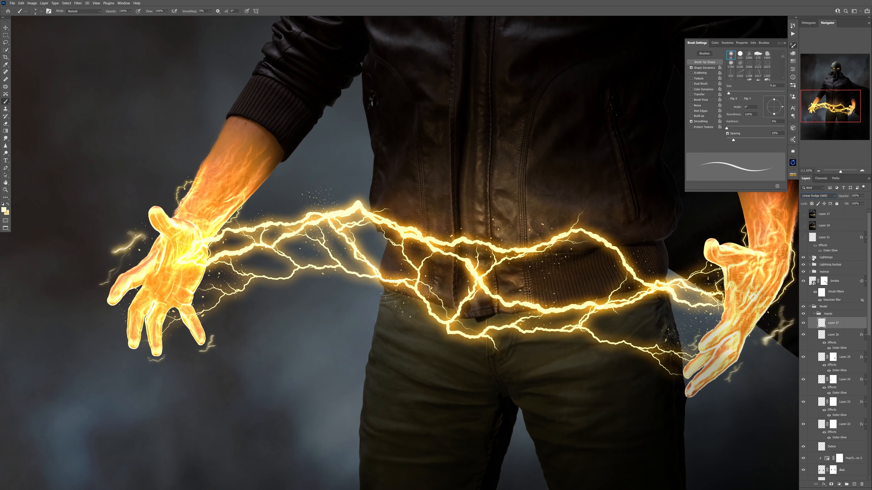
On the Glow layer in Linear Dodge (Add), choose a dark orange foreground colour and brush glow over the fingertip arcs at 30% opacity.
{"action": "scroll", "coordinate": [335, 263], "scroll_direction": "up", "scroll_amount": 6}
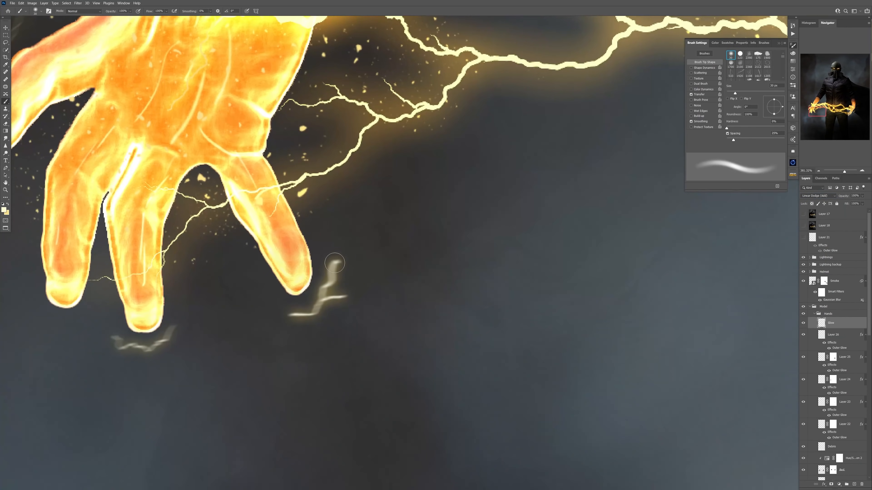
{"action": "left_click", "coordinate": [4, 210]}
{"action": "key", "text": "Return"}
{"action": "scroll", "coordinate": [357, 264], "scroll_direction": "down", "scroll_amount": 2}
{"action": "key", "text": "3"}
{"action": "left_click_drag", "start_coordinate": [344, 263], "coordinate": [341, 271]}
{"action": "left_click", "coordinate": [3, 210]}
{"action": "left_click", "coordinate": [615, 316]}
{"action": "key", "text": "Return"}
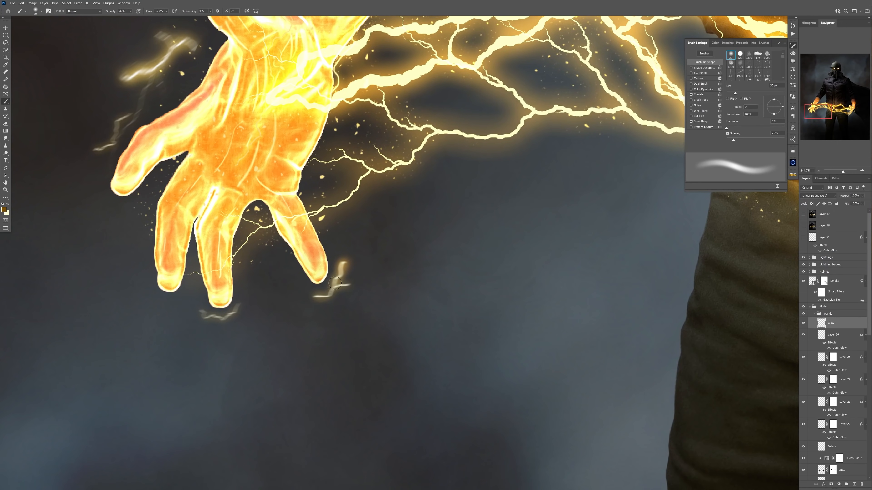